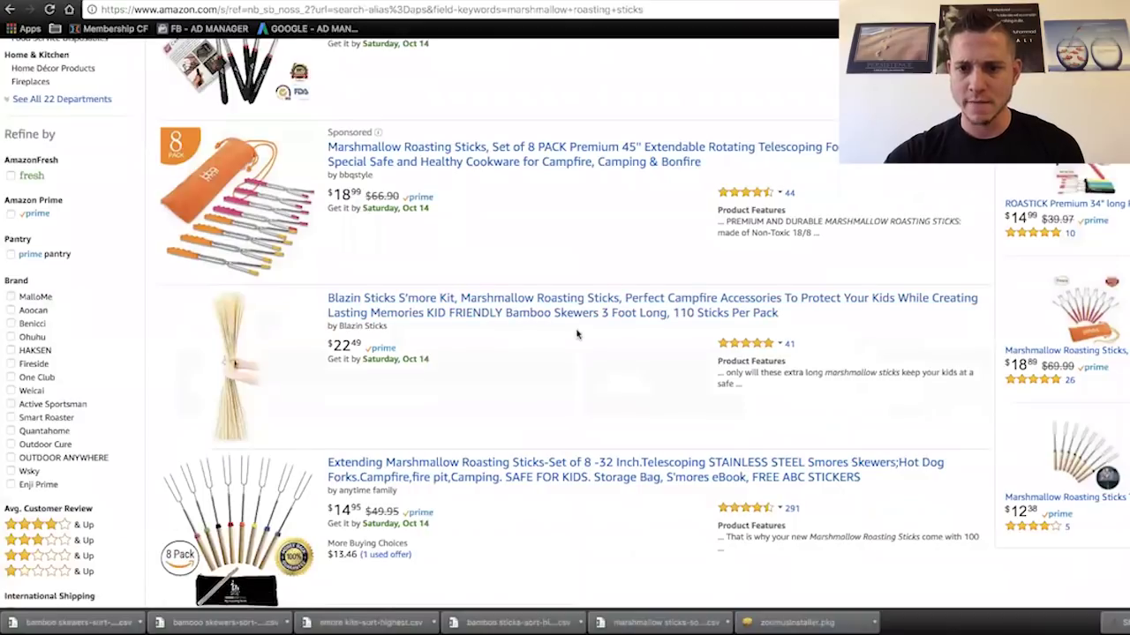
{"action": "scroll", "coordinate": [577, 334], "scroll_direction": "down", "scroll_amount": 2}
{"action": "scroll", "coordinate": [577, 333], "scroll_direction": "down", "scroll_amount": 2}
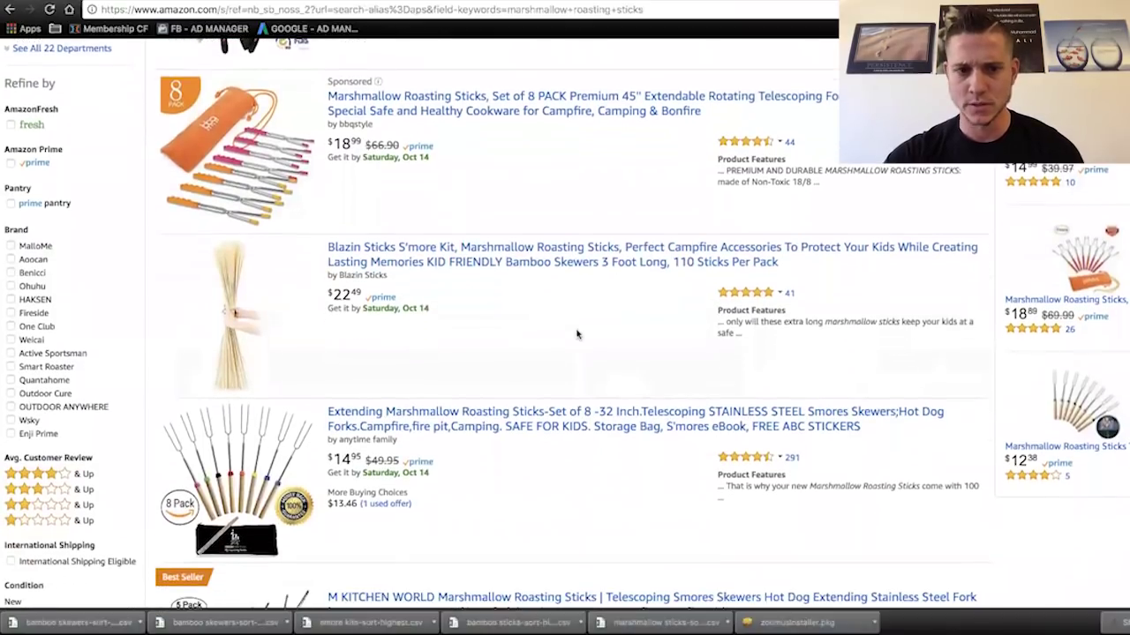
{"action": "scroll", "coordinate": [577, 342], "scroll_direction": "down", "scroll_amount": 2}
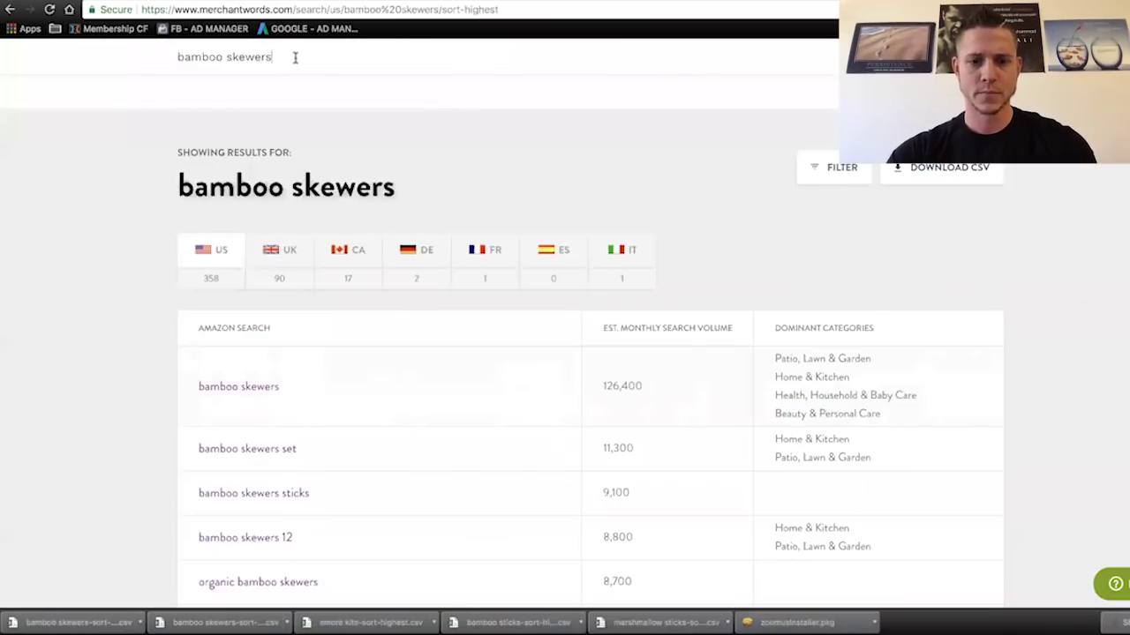
Step: Search MerchantWords for "hot dog sticks" and download the keyword results as a CSV
{"action": "left_click_drag", "start_coordinate": [271, 56], "coordinate": [178, 56]}
{"action": "type", "text": "hot dog sticks"}
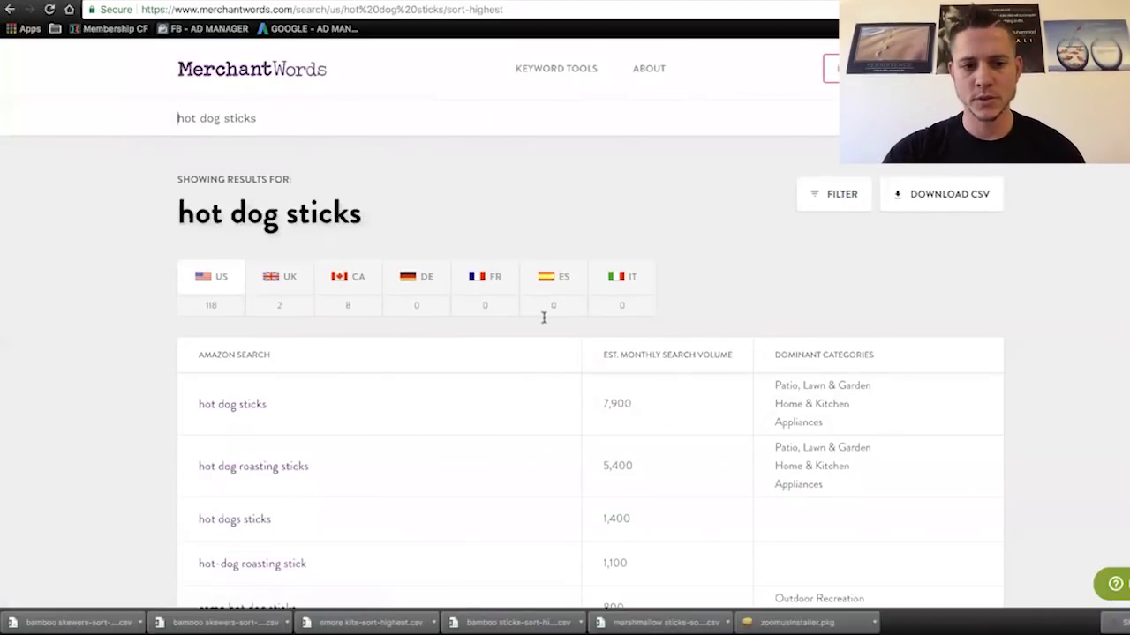
{"action": "left_click", "coordinate": [945, 194]}
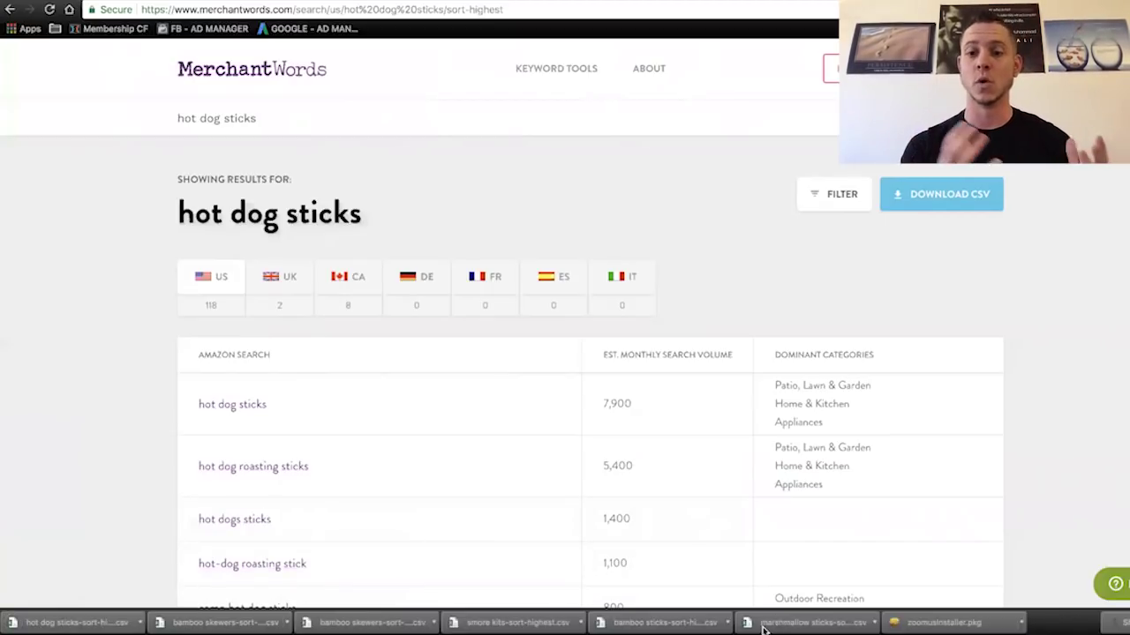
Step: Open the downloaded marshmallow sticks CSV in Excel, place its window beside the browser page, and return to the browser
{"action": "left_click", "coordinate": [765, 625]}
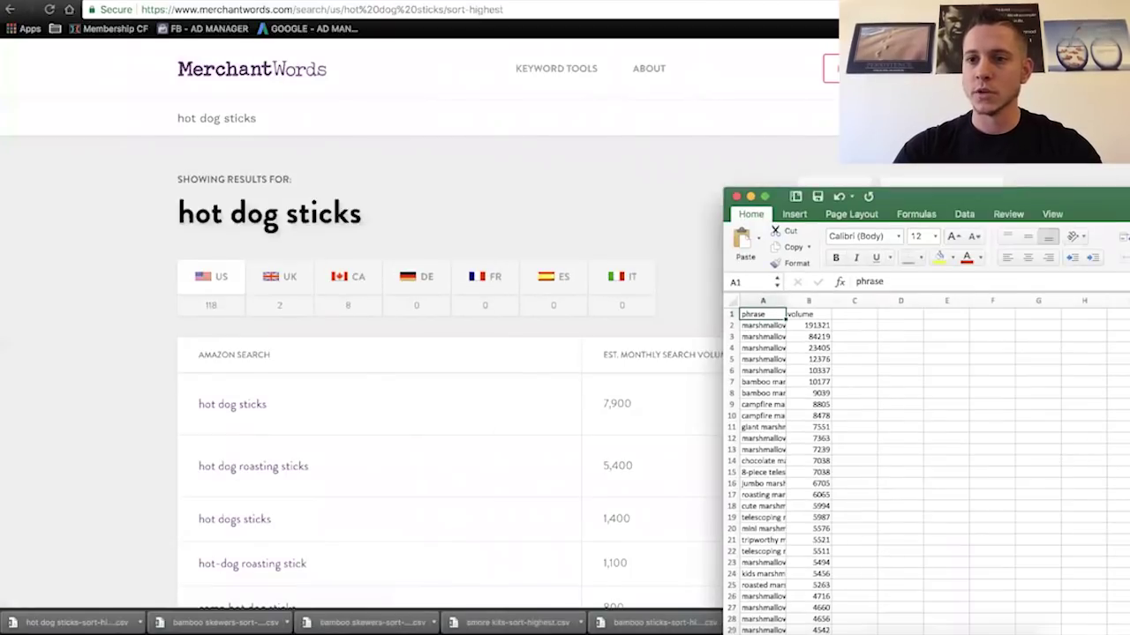
{"action": "left_click_drag", "start_coordinate": [1125, 208], "coordinate": [1127, 208]}
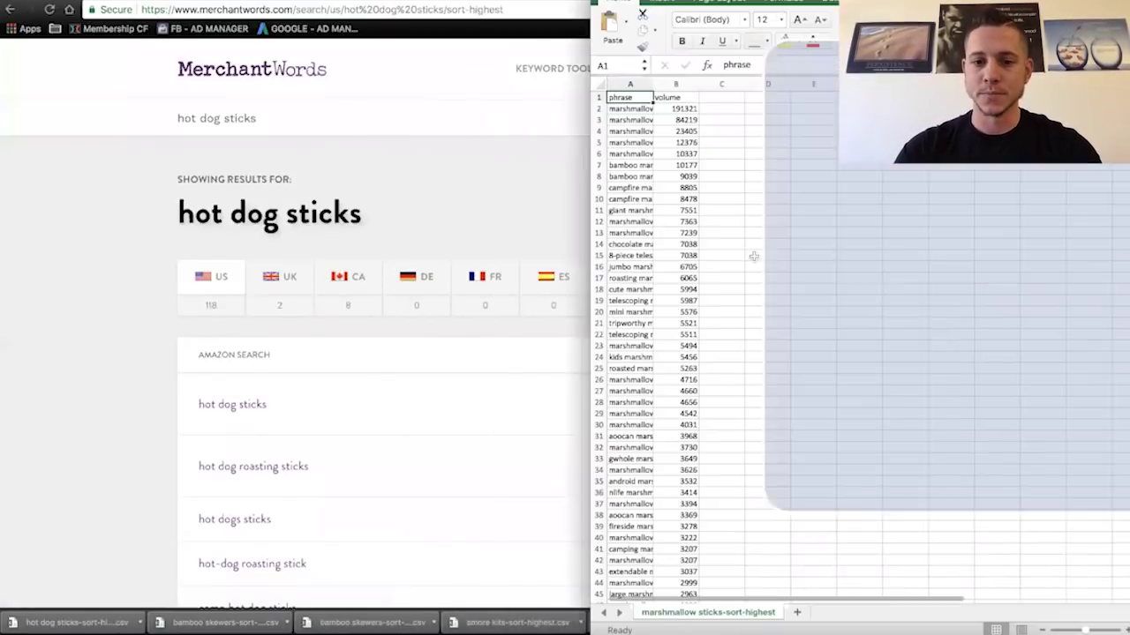
{"action": "left_click", "coordinate": [512, 448]}
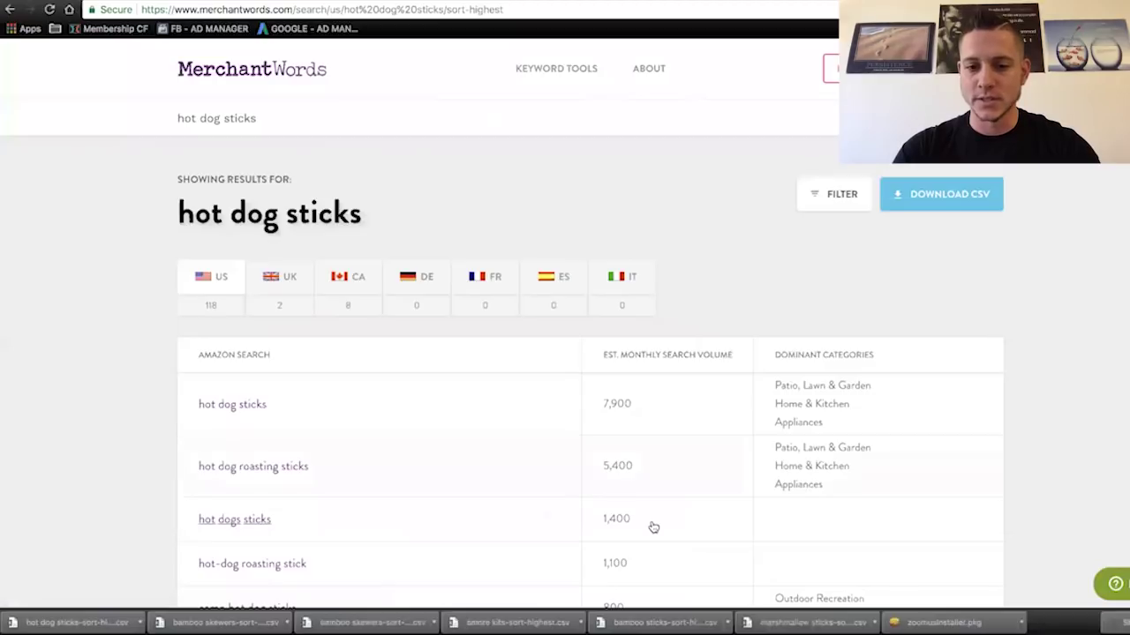
Step: Open the downloaded bamboo sticks CSV and copy all its phrase and volume rows below the header
{"action": "left_click", "coordinate": [640, 623]}
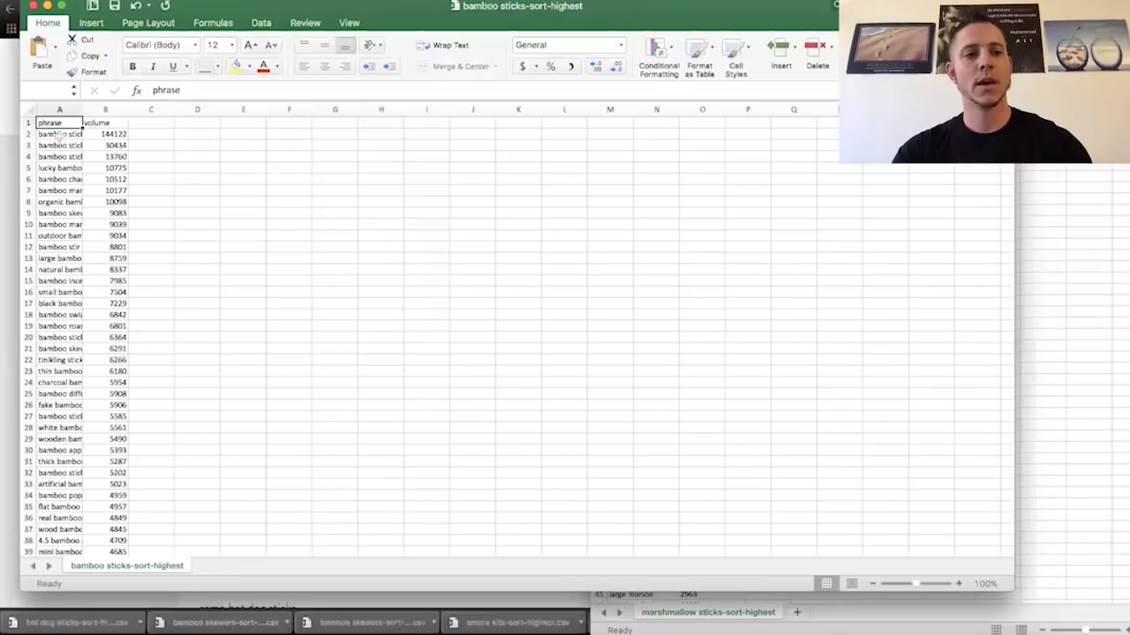
{"action": "left_click", "coordinate": [58, 134]}
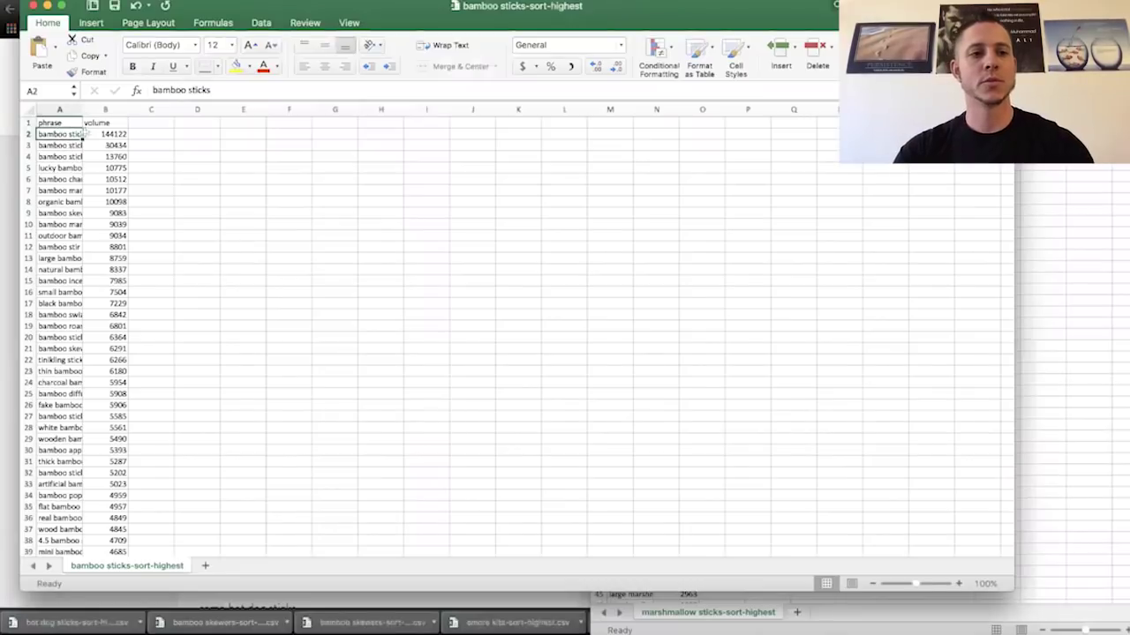
{"action": "left_click_drag", "start_coordinate": [58, 134], "coordinate": [113, 134]}
{"action": "key", "text": "super+shift+Down"}
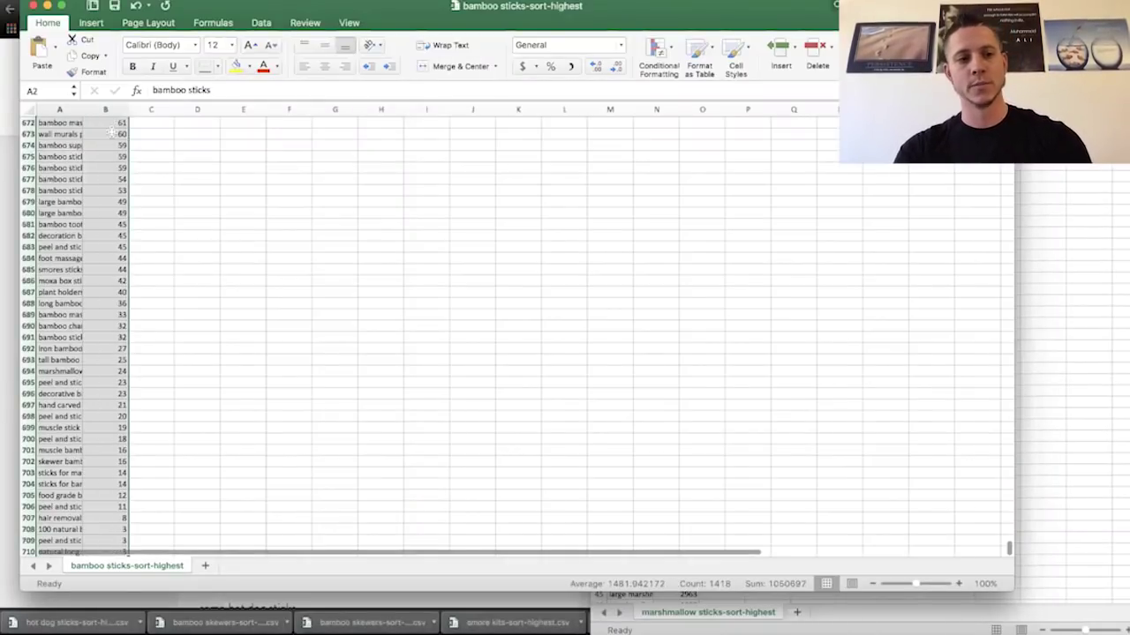
{"action": "key", "text": "super+c"}
{"action": "scroll", "coordinate": [882, 203], "scroll_direction": "up", "scroll_amount": 20}
Step: Paste the copied bamboo sticks rows into the marshmallow sticks sheet directly below its last entry, starting at cell A572
{"action": "left_click", "coordinate": [1051, 228]}
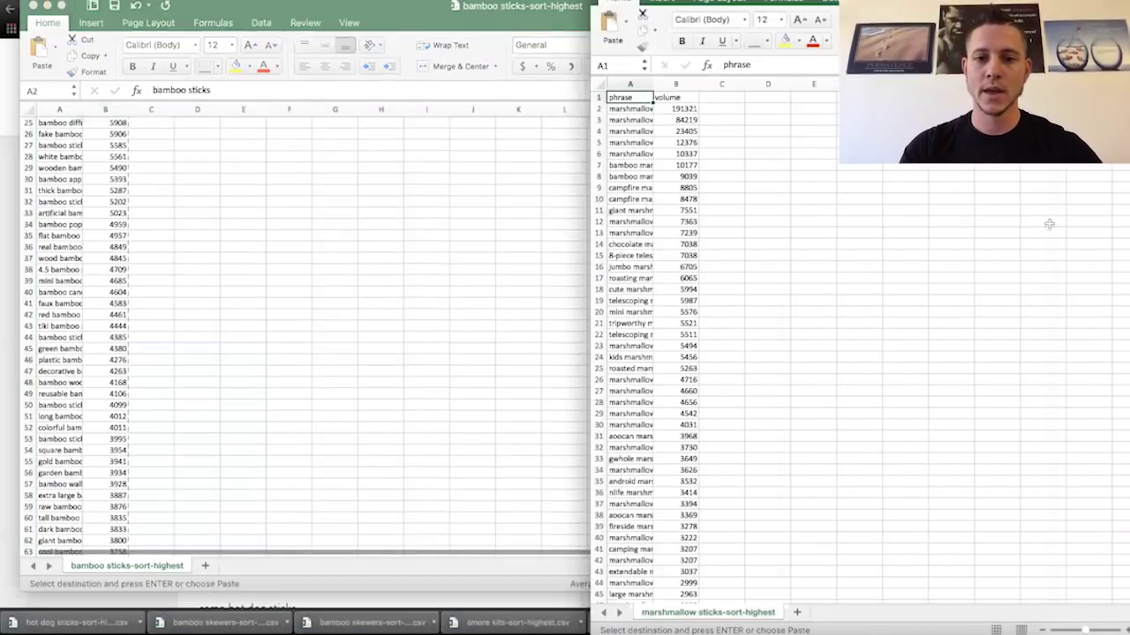
{"action": "left_click", "coordinate": [626, 346]}
{"action": "key", "text": "super+shift+Down"}
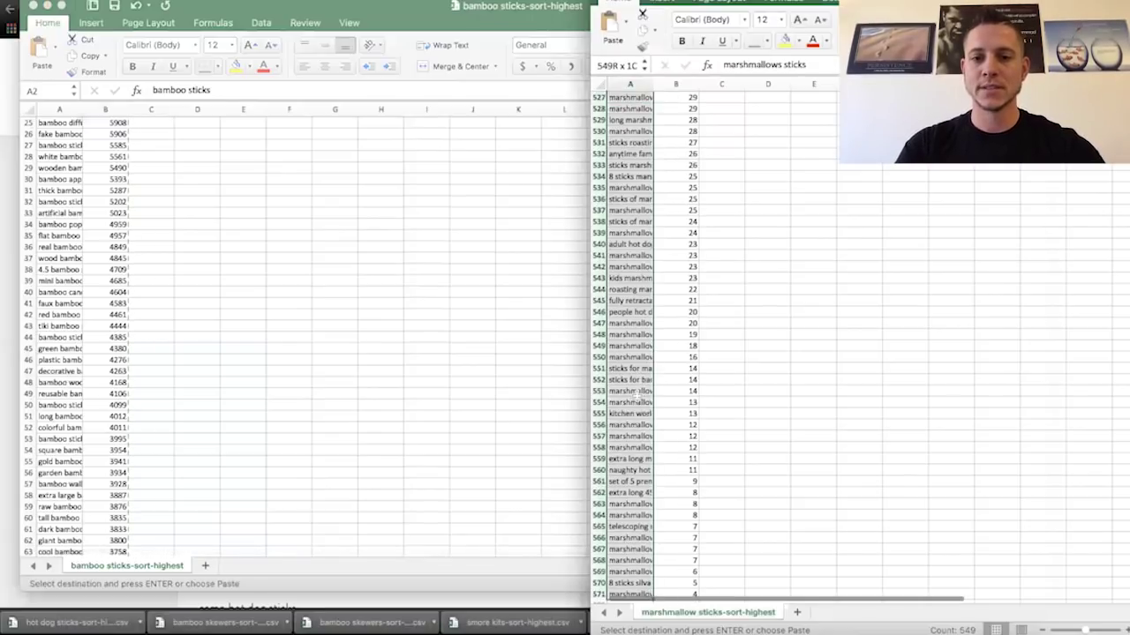
{"action": "scroll", "coordinate": [631, 413], "scroll_direction": "down", "scroll_amount": 3}
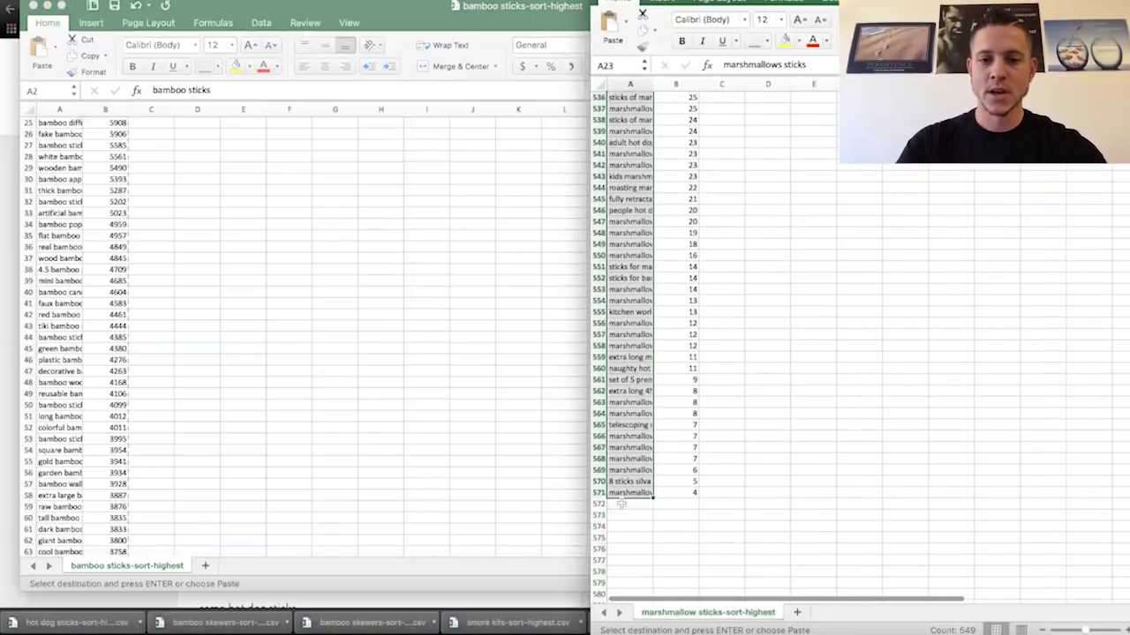
{"action": "left_click", "coordinate": [624, 503]}
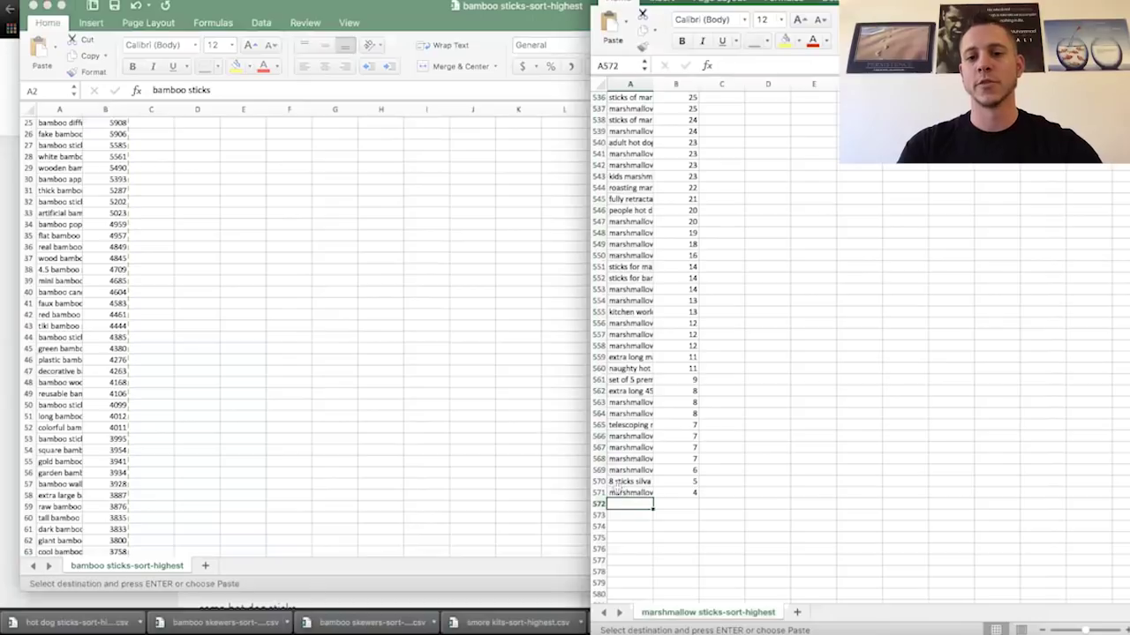
{"action": "key", "text": "super+v"}
Step: Close the bamboo sticks workbook without keeping the copied data on the clipboard
{"action": "left_click", "coordinate": [376, 383]}
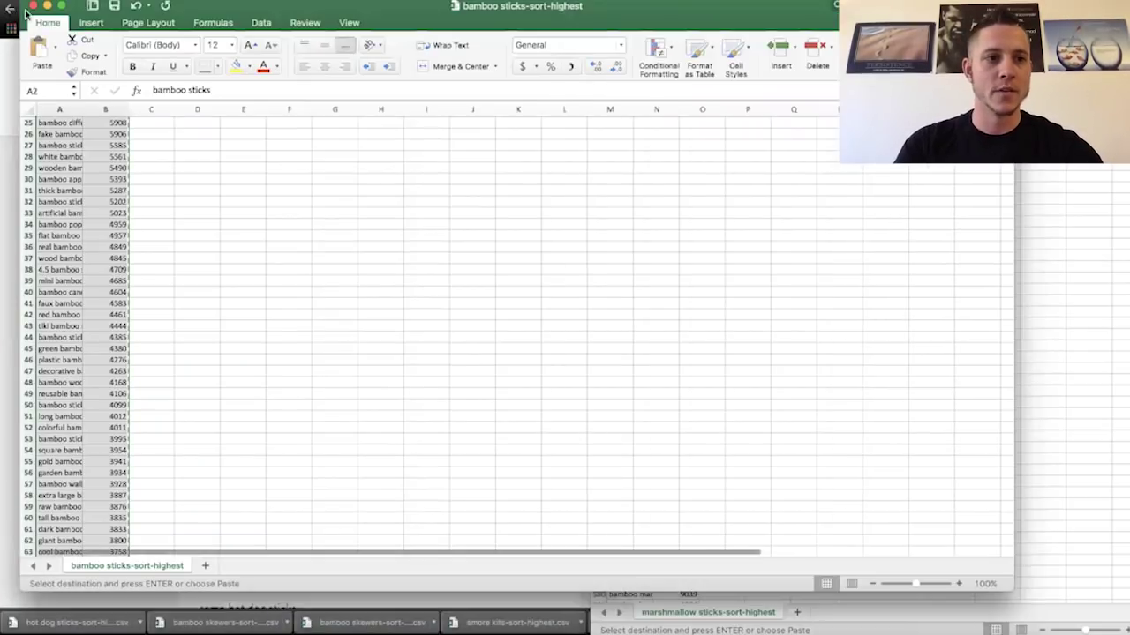
{"action": "key", "text": "super+w"}
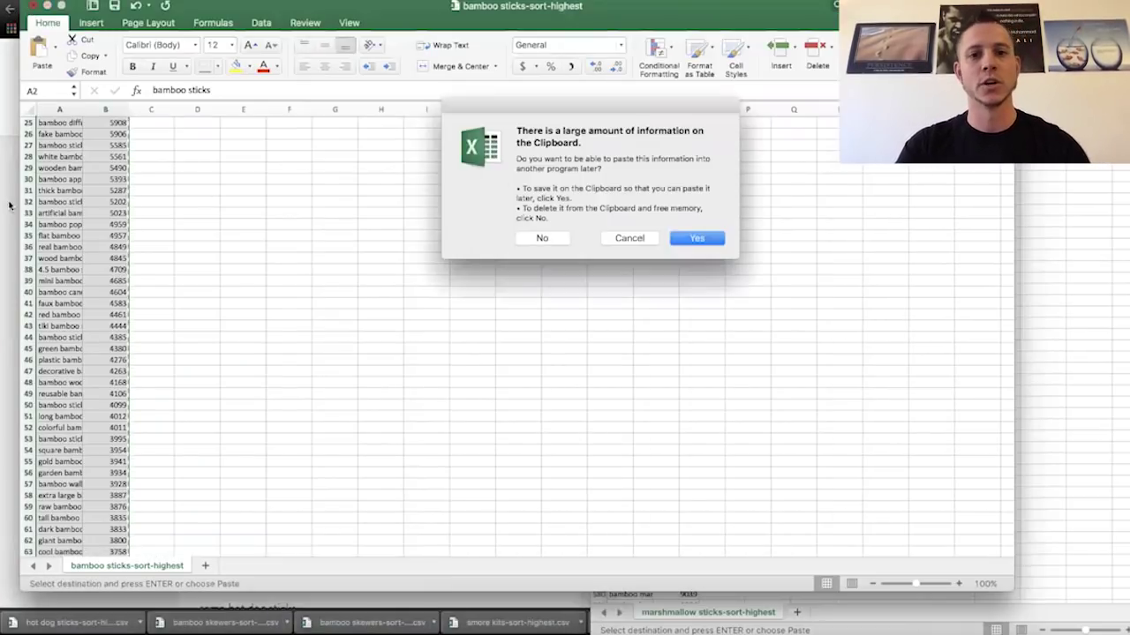
{"action": "left_click", "coordinate": [546, 240]}
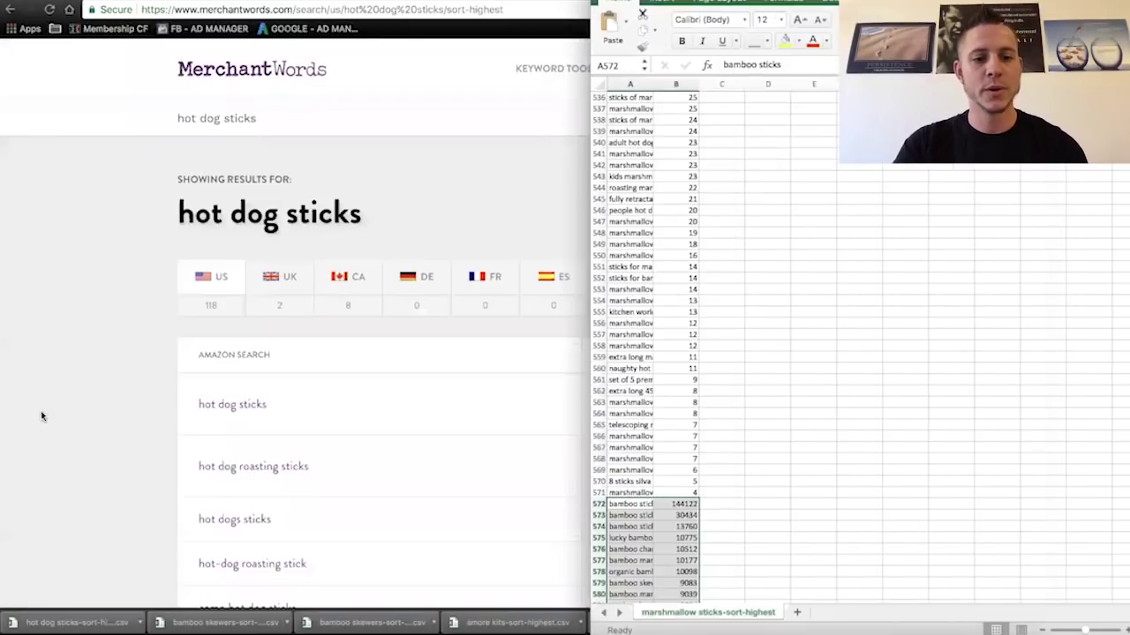
Step: Open the downloaded smore kits CSV from the browser and copy all its phrase and volume rows below the header
{"action": "left_click", "coordinate": [41, 416]}
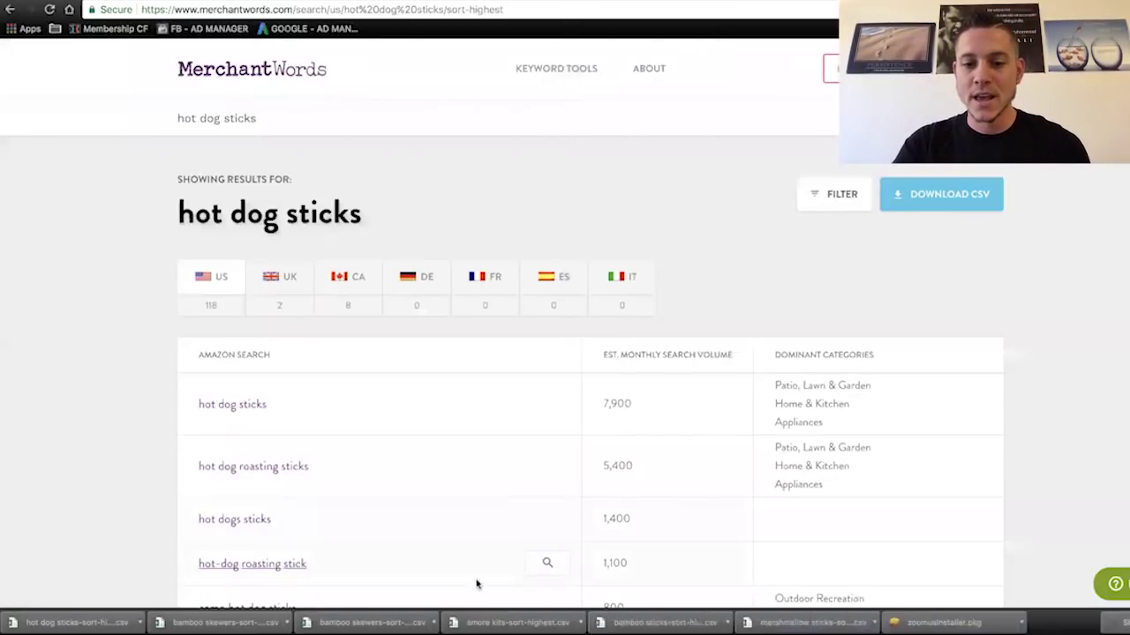
{"action": "left_click", "coordinate": [495, 623]}
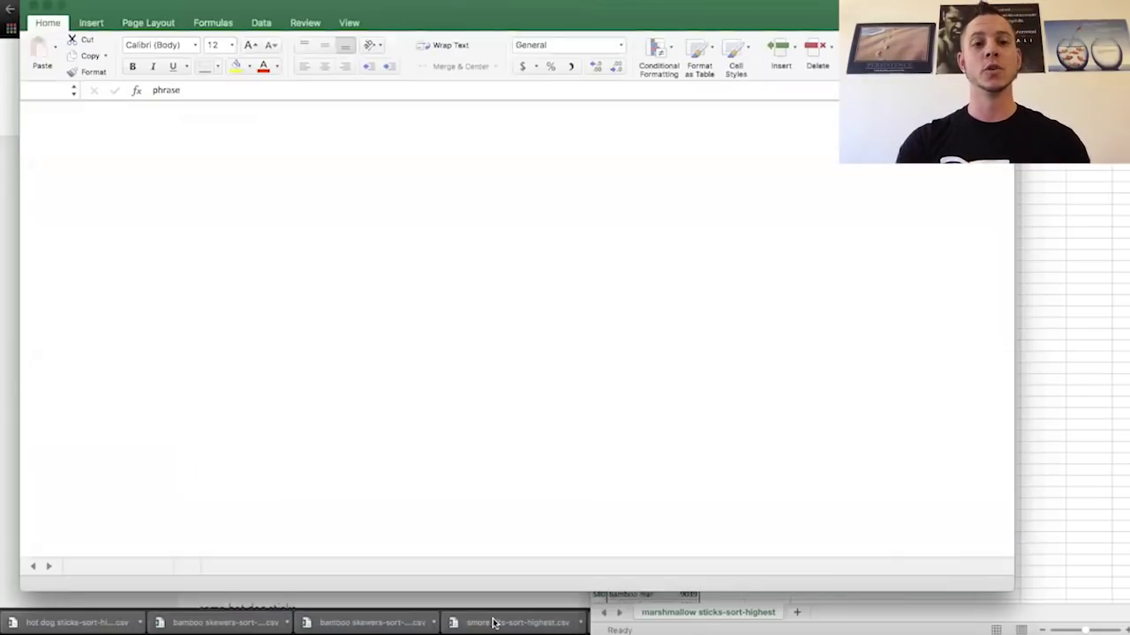
{"action": "left_click", "coordinate": [60, 134]}
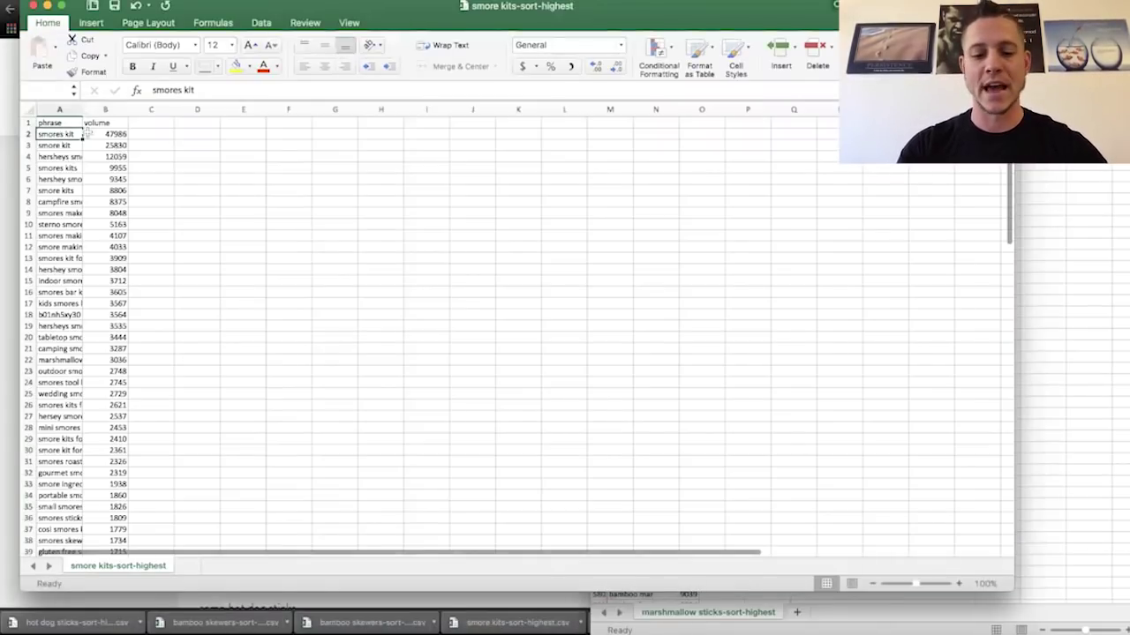
{"action": "key", "text": "shift+Right"}
{"action": "key", "text": "super+shift+Down"}
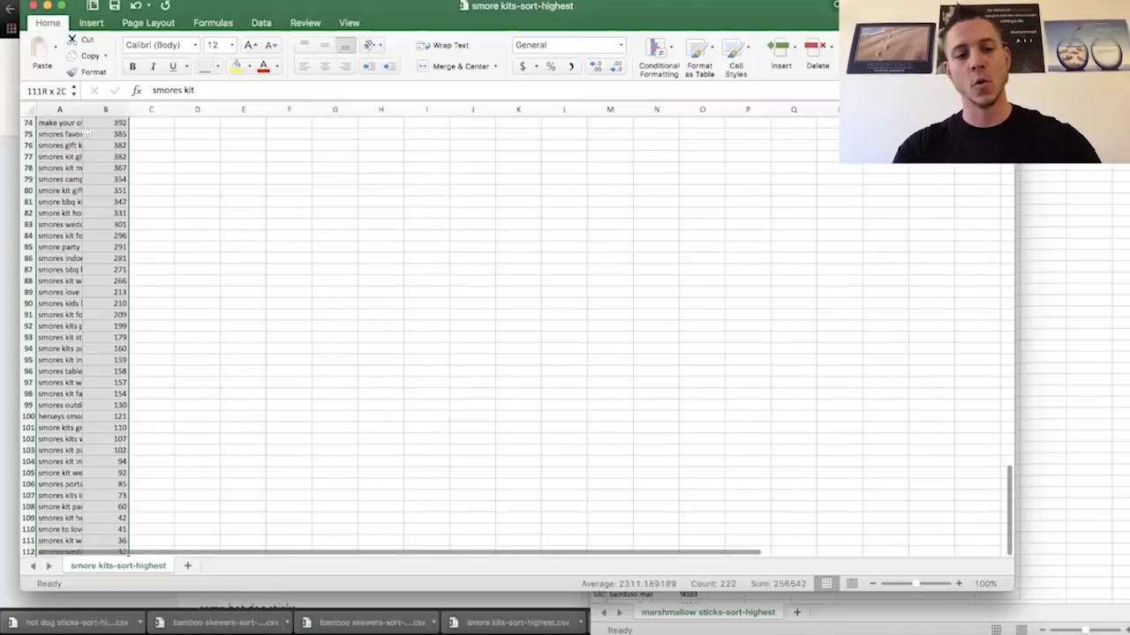
{"action": "key", "text": "super+c"}
{"action": "scroll", "coordinate": [835, 215], "scroll_direction": "up", "scroll_amount": 20}
Step: Paste the smore kits rows into the marshmallow sticks sheet from cell A1281, and close the smore kits workbook without keeping the clipboard data
{"action": "left_click", "coordinate": [620, 469]}
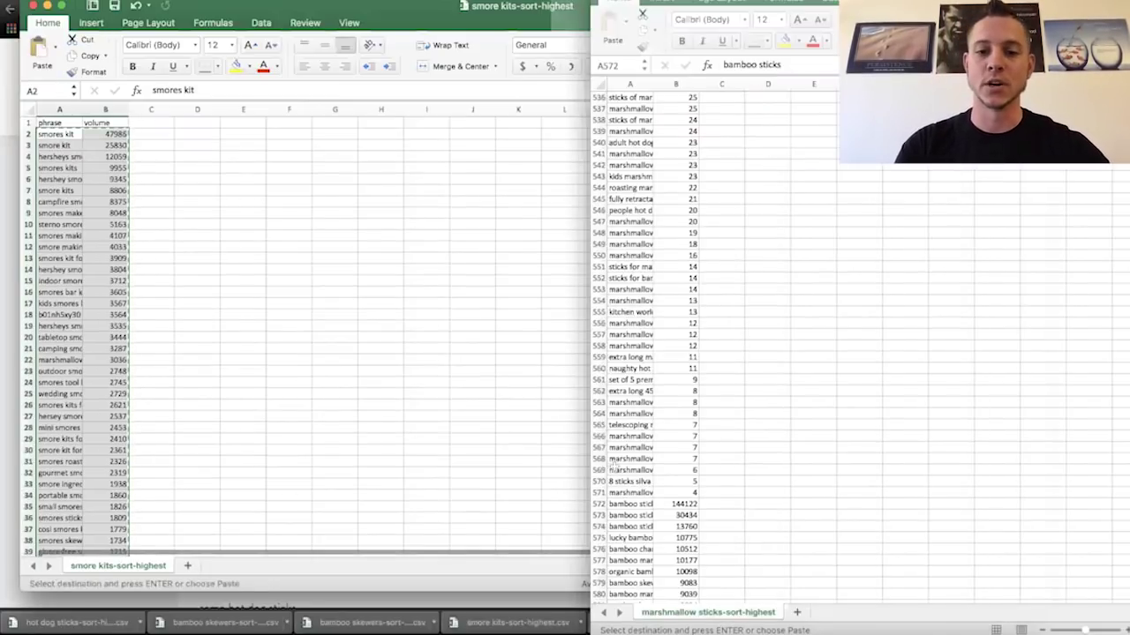
{"action": "key", "text": "super+shift+Down"}
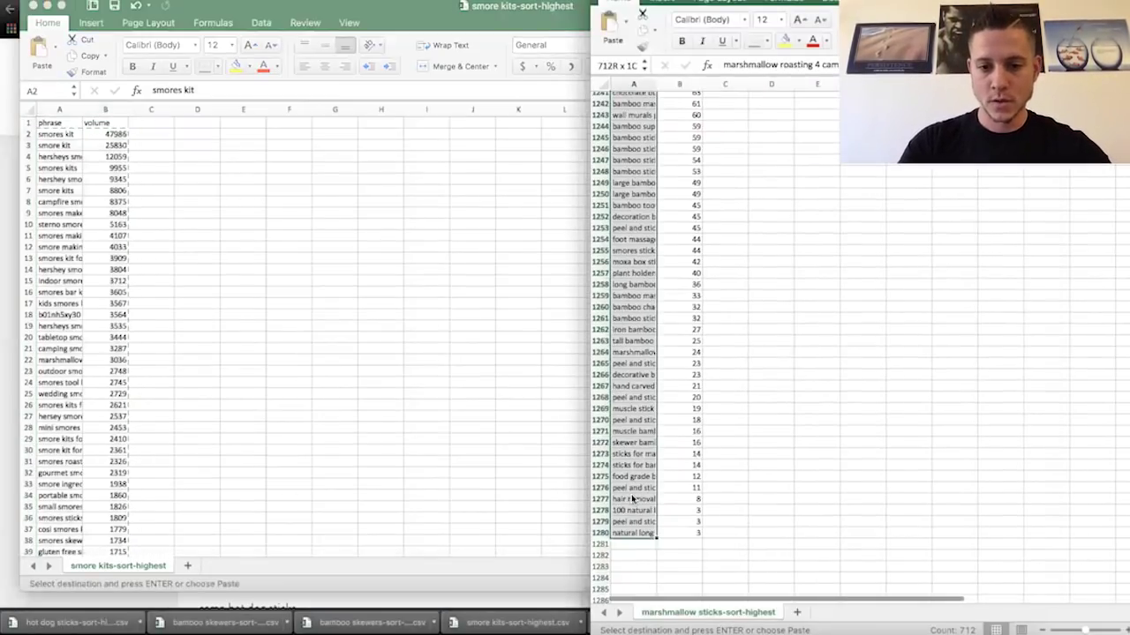
{"action": "left_click", "coordinate": [628, 493]}
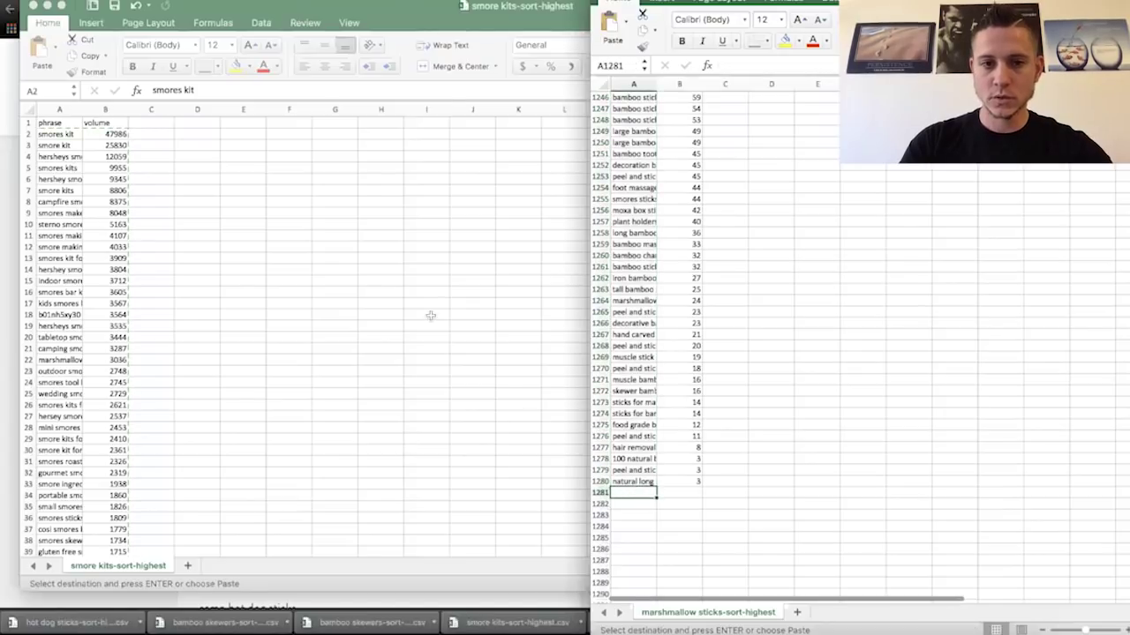
{"action": "key", "text": "super+v"}
{"action": "left_click", "coordinate": [321, 307]}
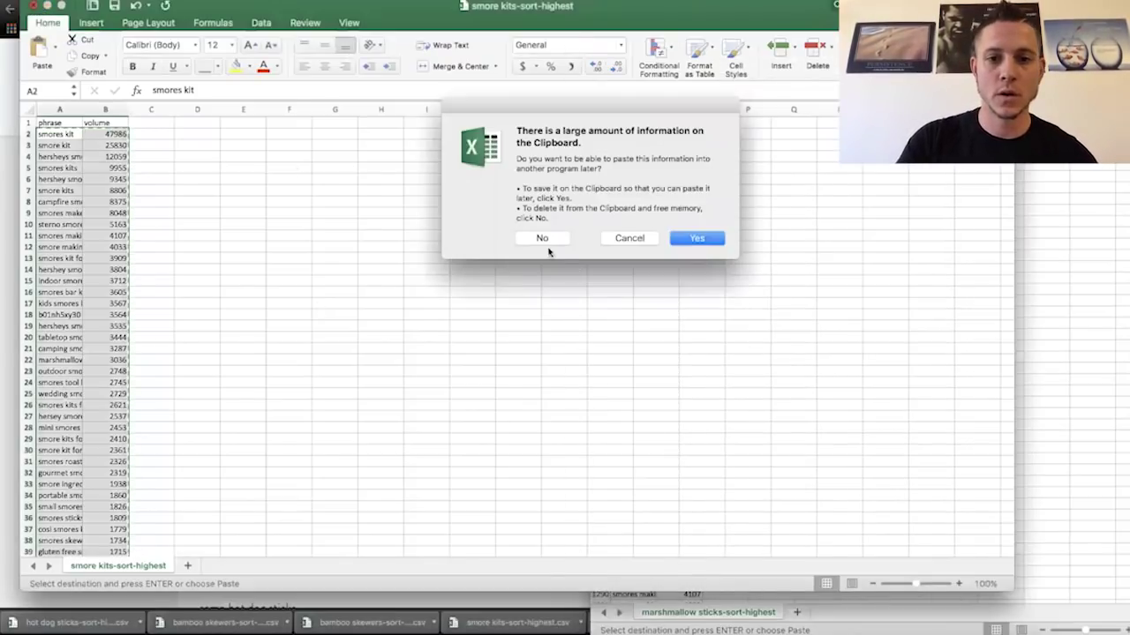
{"action": "left_click", "coordinate": [535, 238]}
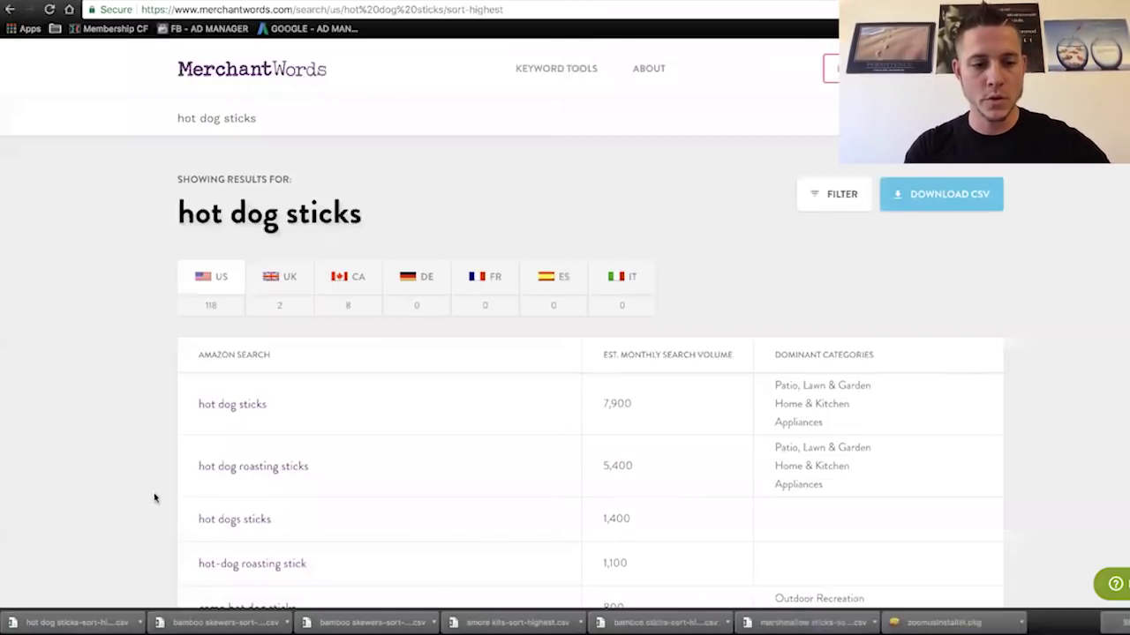
Step: Open the downloaded hot dog sticks CSV and copy all its phrase and volume rows below the header
{"action": "left_click", "coordinate": [75, 624]}
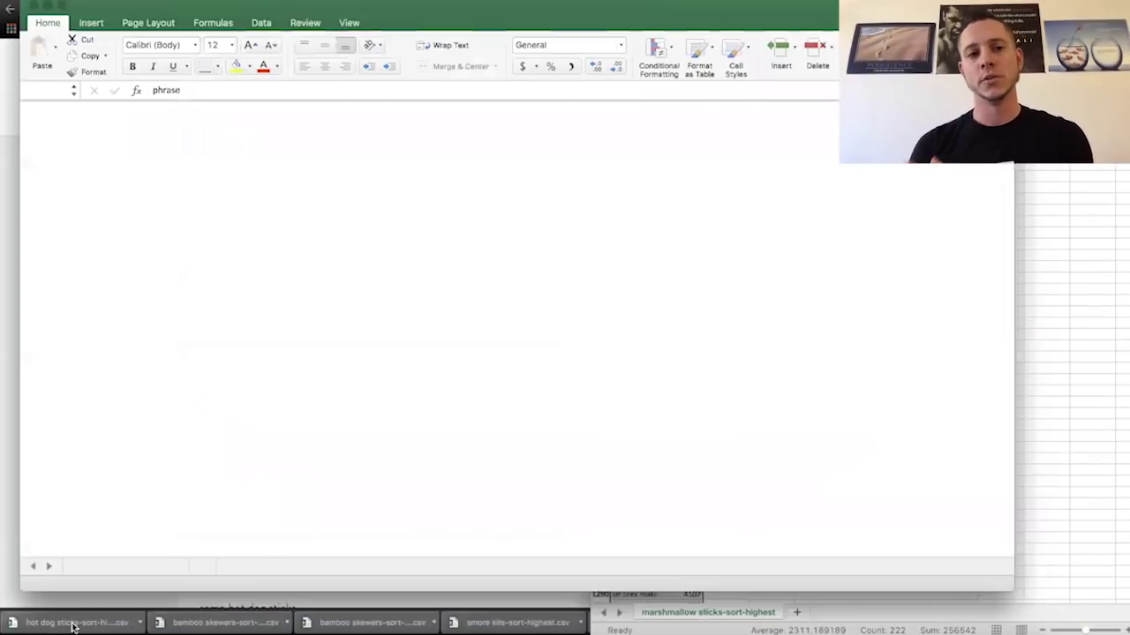
{"action": "left_click_drag", "start_coordinate": [49, 134], "coordinate": [104, 133]}
{"action": "key", "text": "super+shift+Down"}
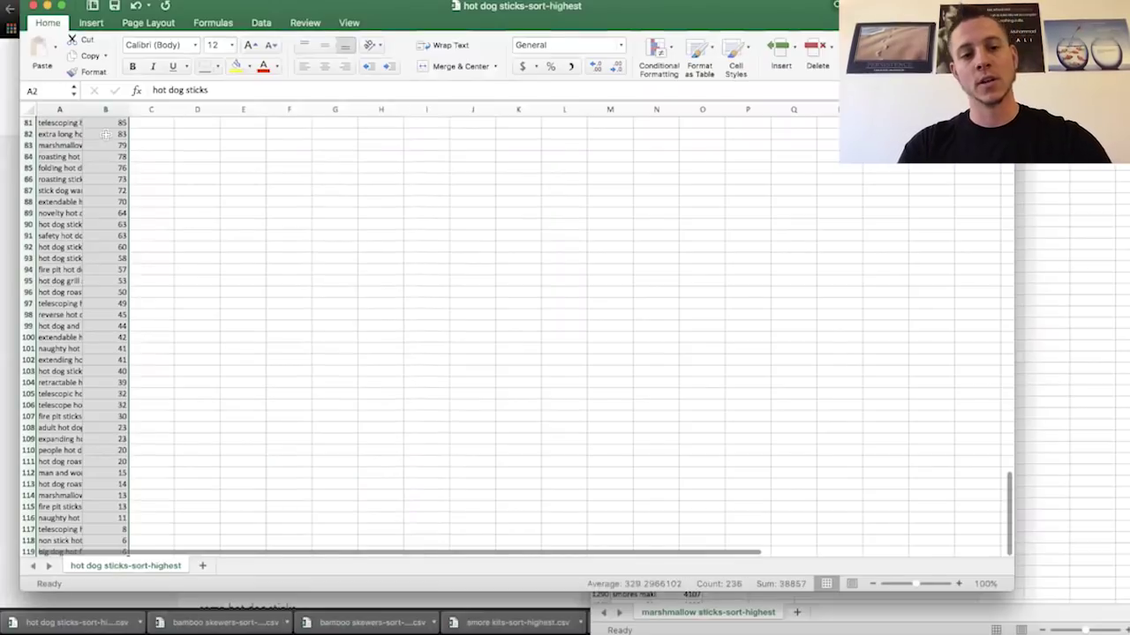
{"action": "key", "text": "super+c"}
Step: Paste the copied hot dog sticks rows below the last smore kits entry in the marshmallow sticks sheet, starting at cell A1392
{"action": "left_click", "coordinate": [1107, 284]}
{"action": "left_click", "coordinate": [636, 448]}
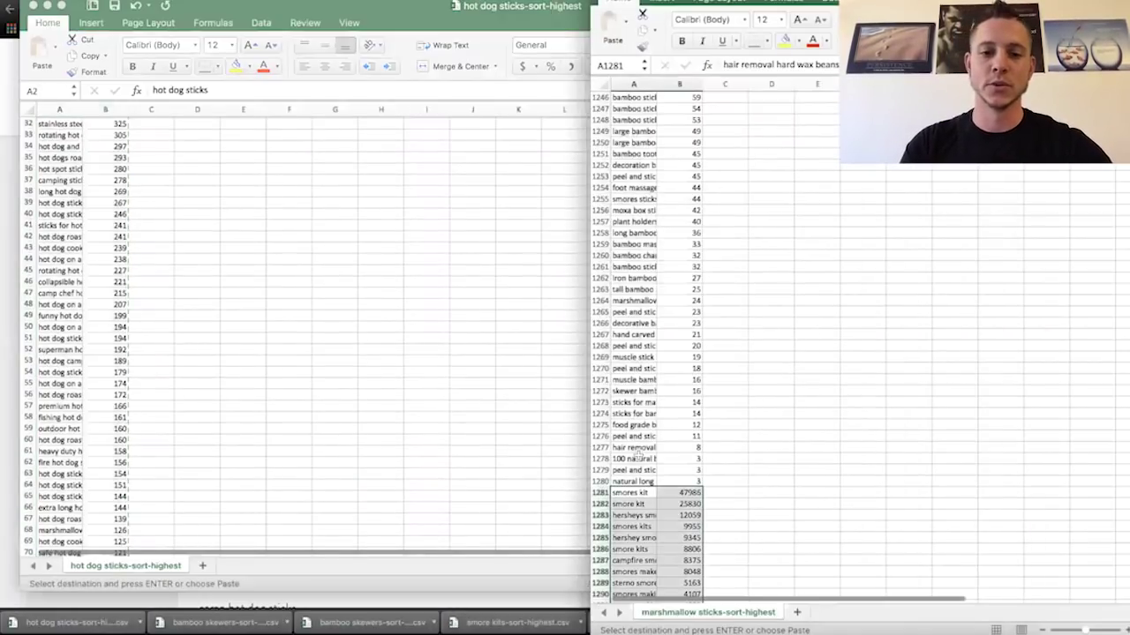
{"action": "scroll", "coordinate": [639, 479], "scroll_direction": "down", "scroll_amount": 10}
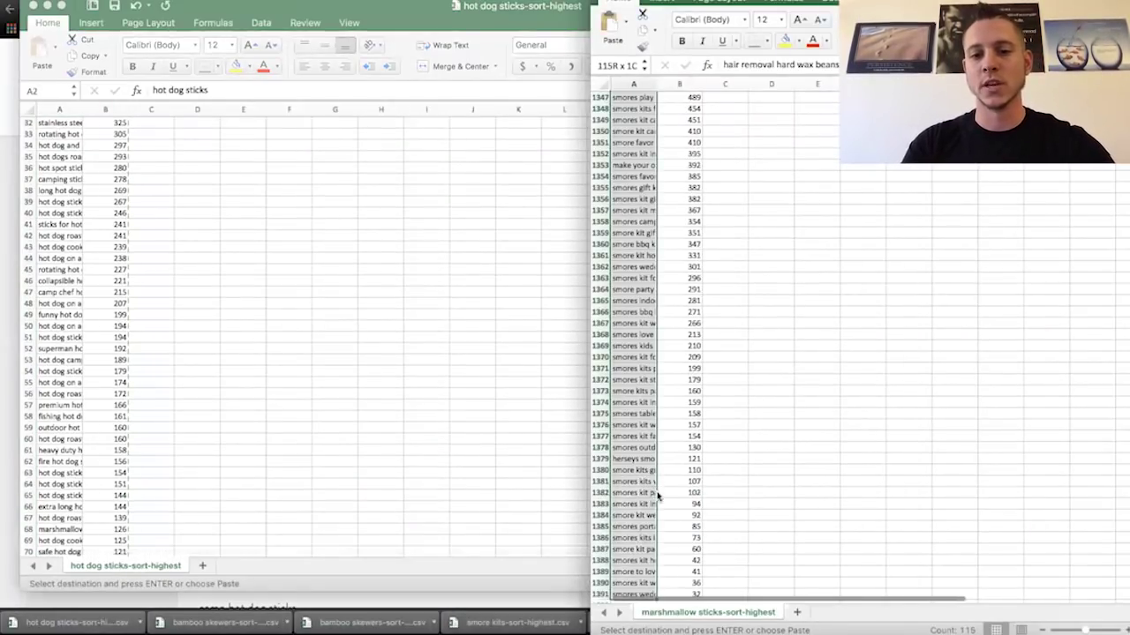
{"action": "left_click", "coordinate": [653, 502], "text": "shift"}
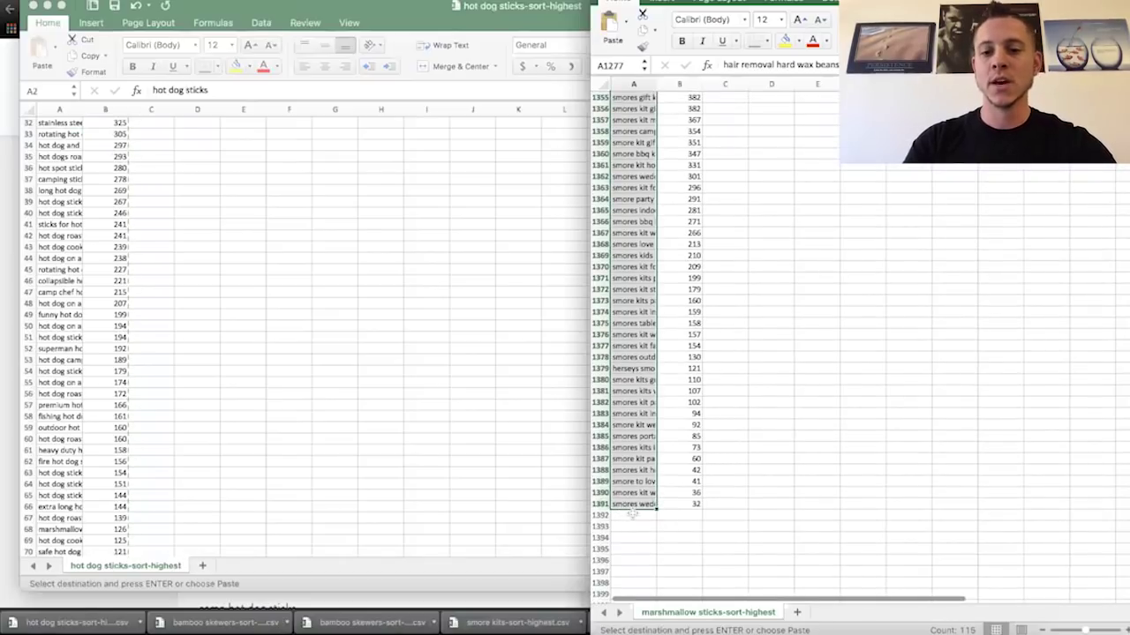
{"action": "left_click", "coordinate": [632, 516]}
{"action": "key", "text": "super+v"}
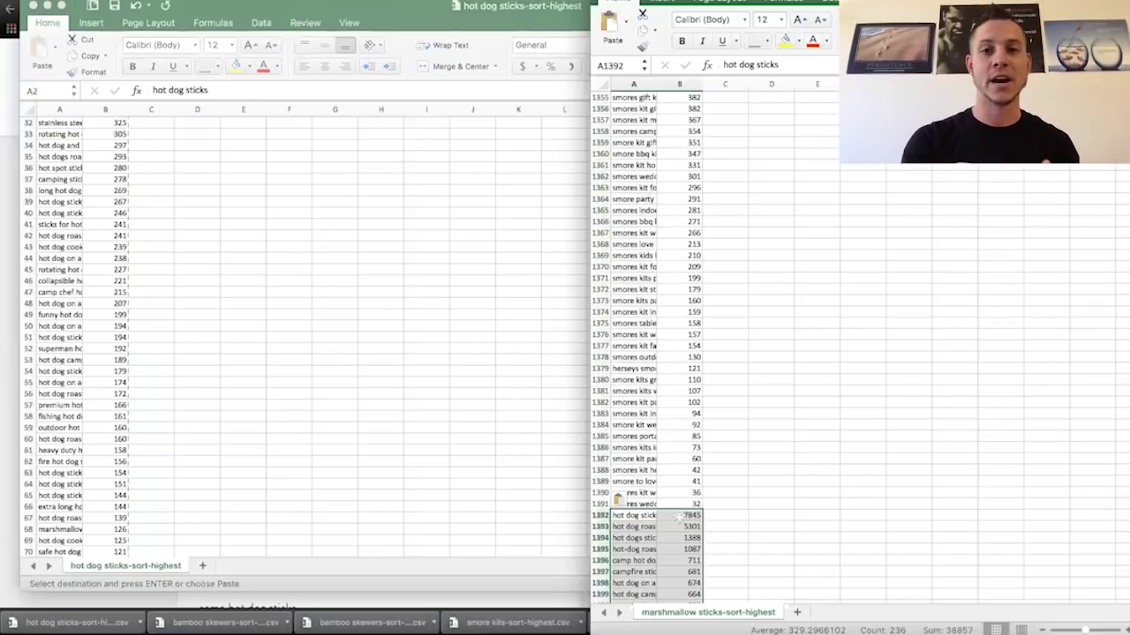
Step: Close the hot dog sticks workbook and discard the copied data from the clipboard
{"action": "left_click", "coordinate": [319, 330]}
{"action": "key", "text": "super+w"}
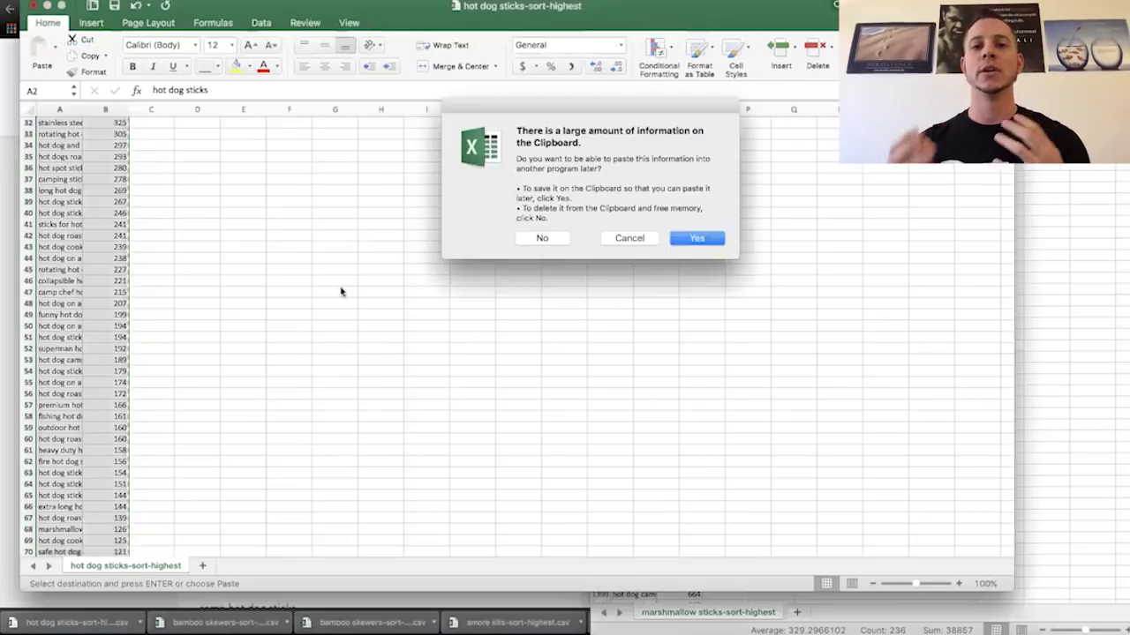
{"action": "left_click", "coordinate": [542, 237]}
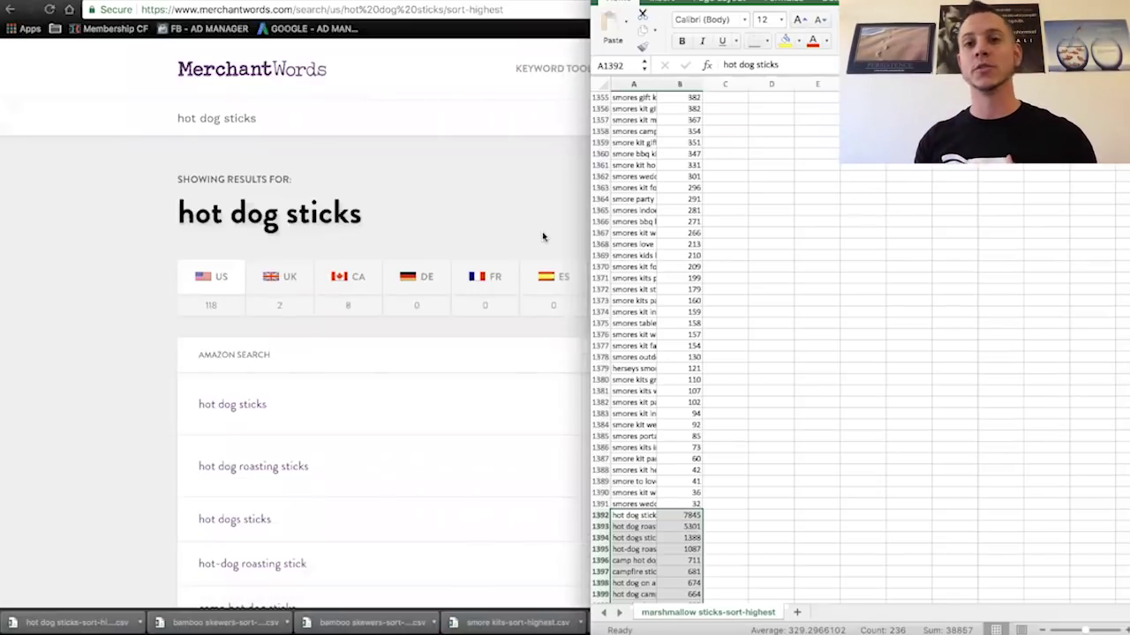
Step: Make the phrase and volume headers in row 1 of the combined keyword sheet bold
{"action": "left_click", "coordinate": [645, 165]}
{"action": "key", "text": "ctrl+shift+Up"}
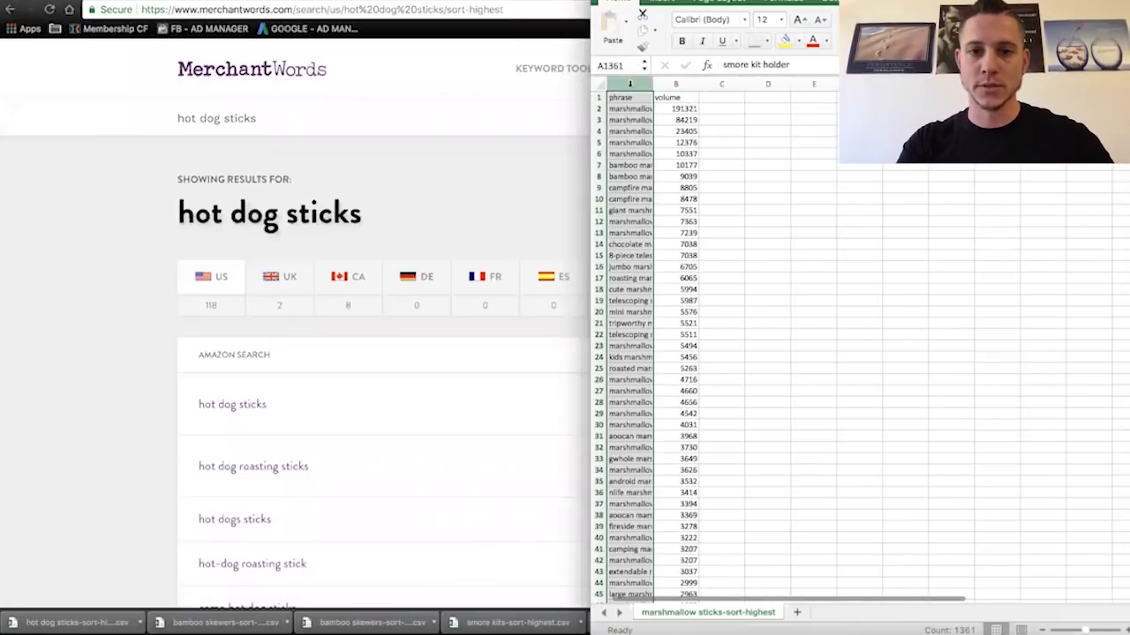
{"action": "left_click_drag", "start_coordinate": [622, 97], "coordinate": [676, 97]}
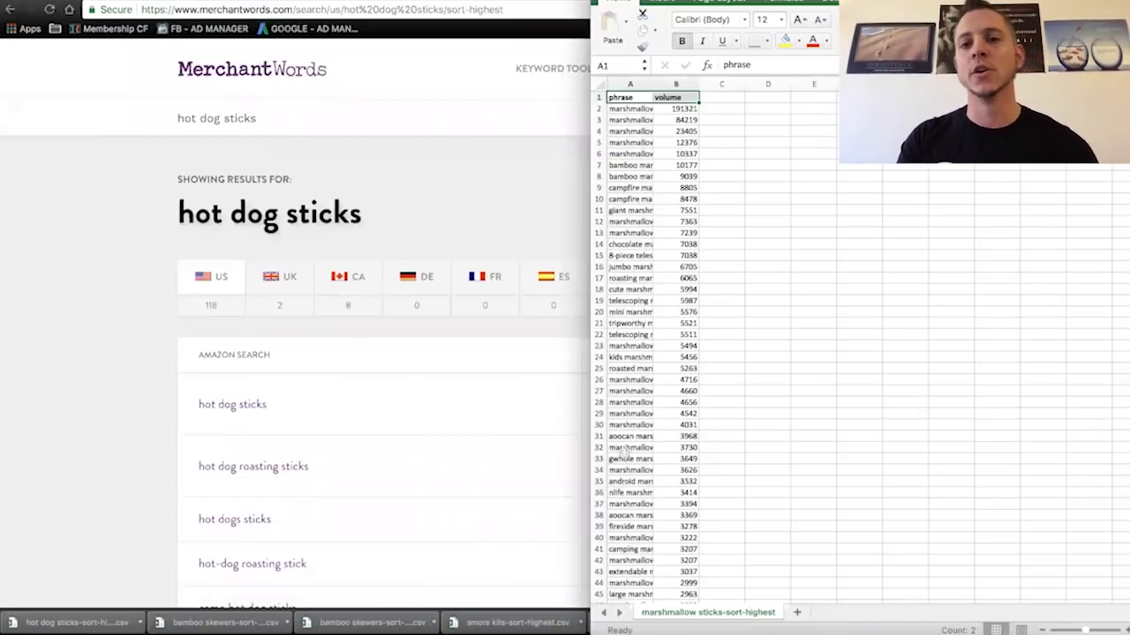
{"action": "left_click", "coordinate": [598, 97]}
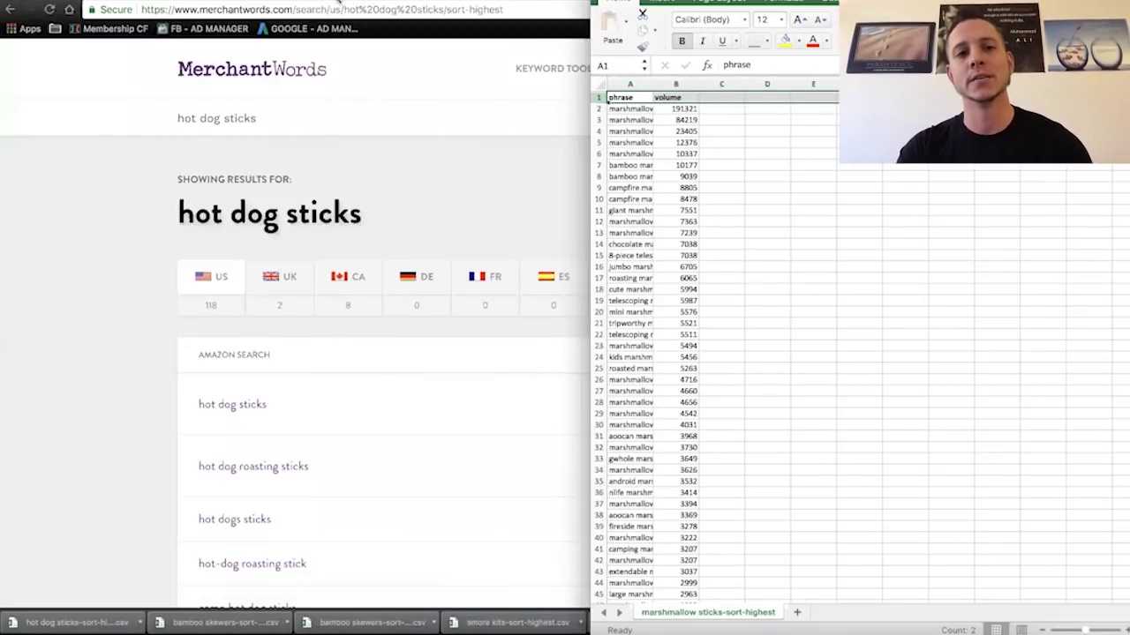
Step: Rename the marshmallow sticks sheet as MW and add a new blank sheet after it
{"action": "double_click", "coordinate": [702, 613]}
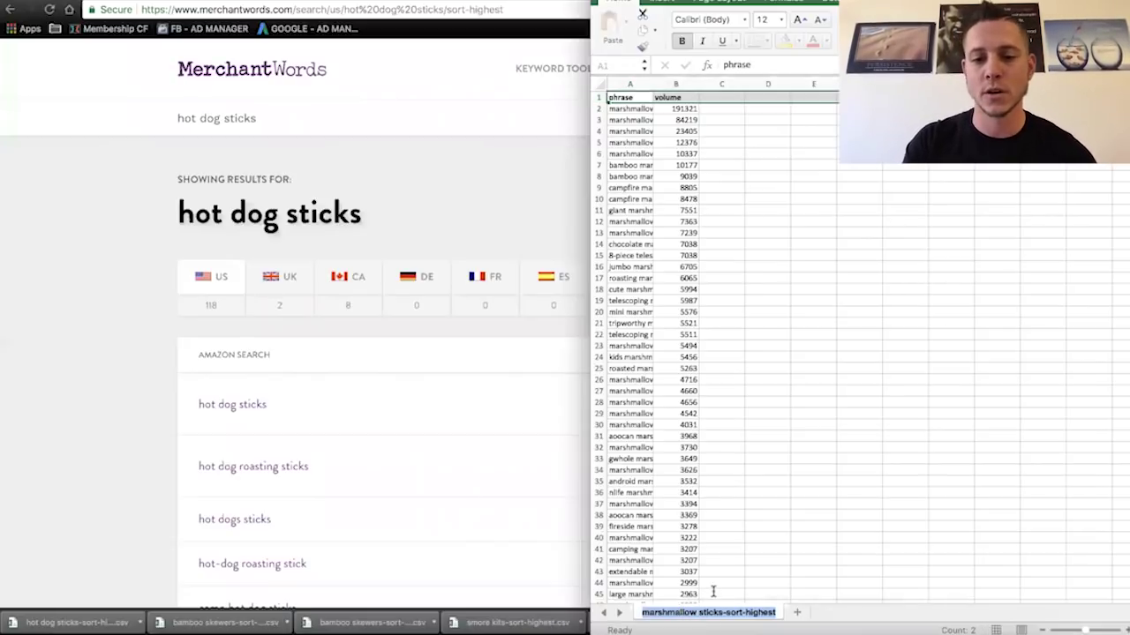
{"action": "type", "text": "MW"}
{"action": "key", "text": "Return"}
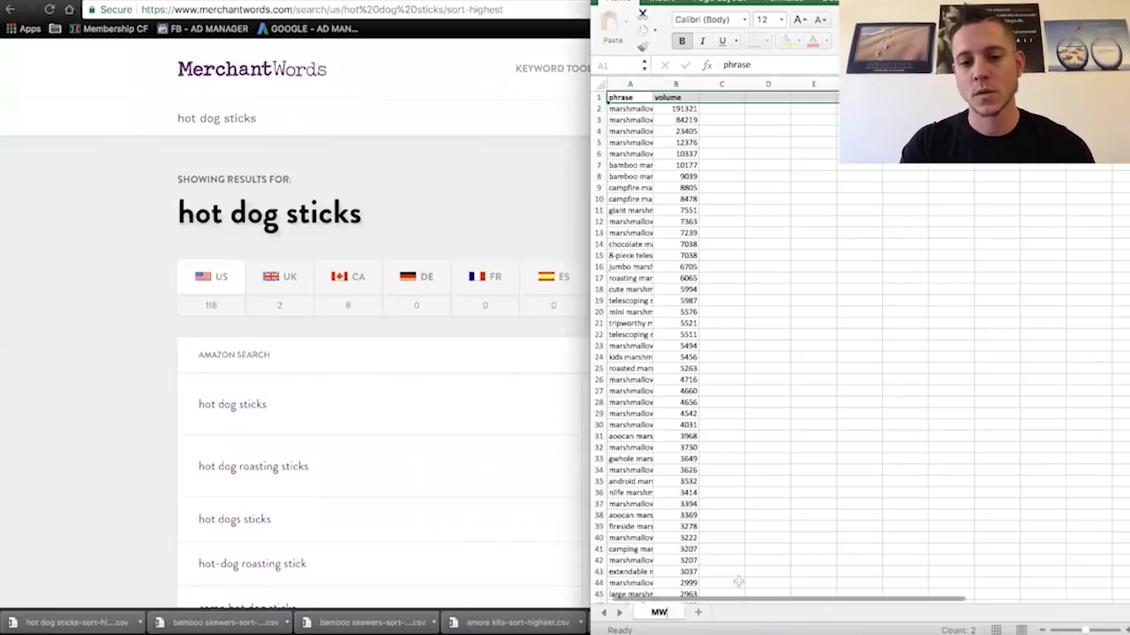
{"action": "left_click", "coordinate": [698, 612]}
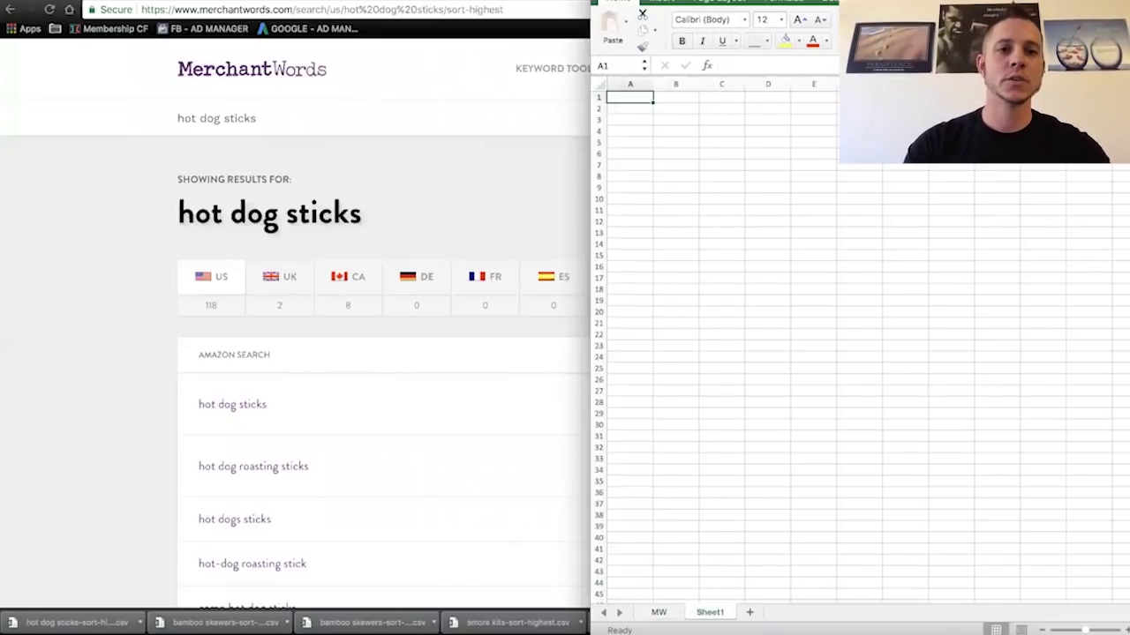
Step: Switch to the browser and run a misspelling search for "marshmallow sticks" on the Auction Misspellings page
{"action": "left_click", "coordinate": [342, 5]}
{"action": "key", "text": "ctrl+Tab"}
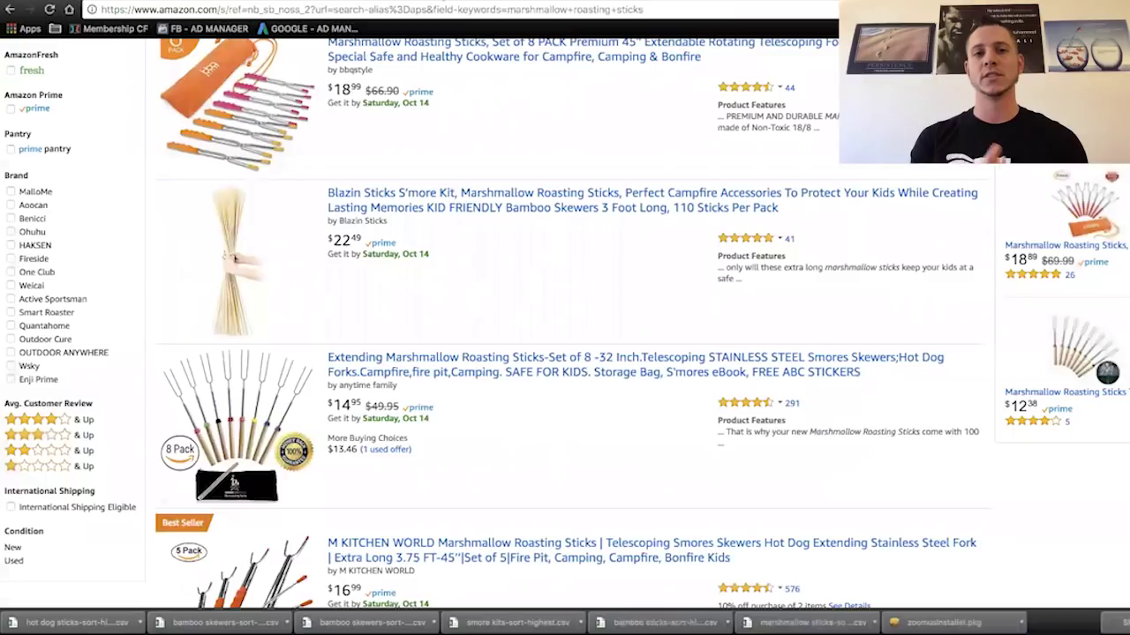
{"action": "key", "text": "ctrl+Tab"}
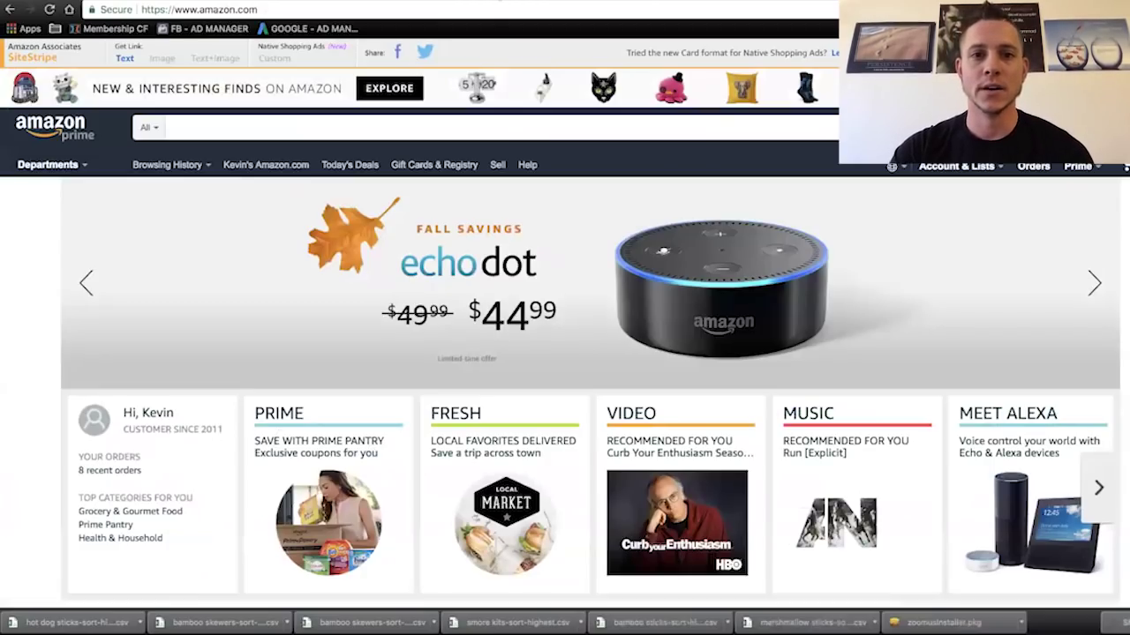
{"action": "key", "text": "ctrl+Tab"}
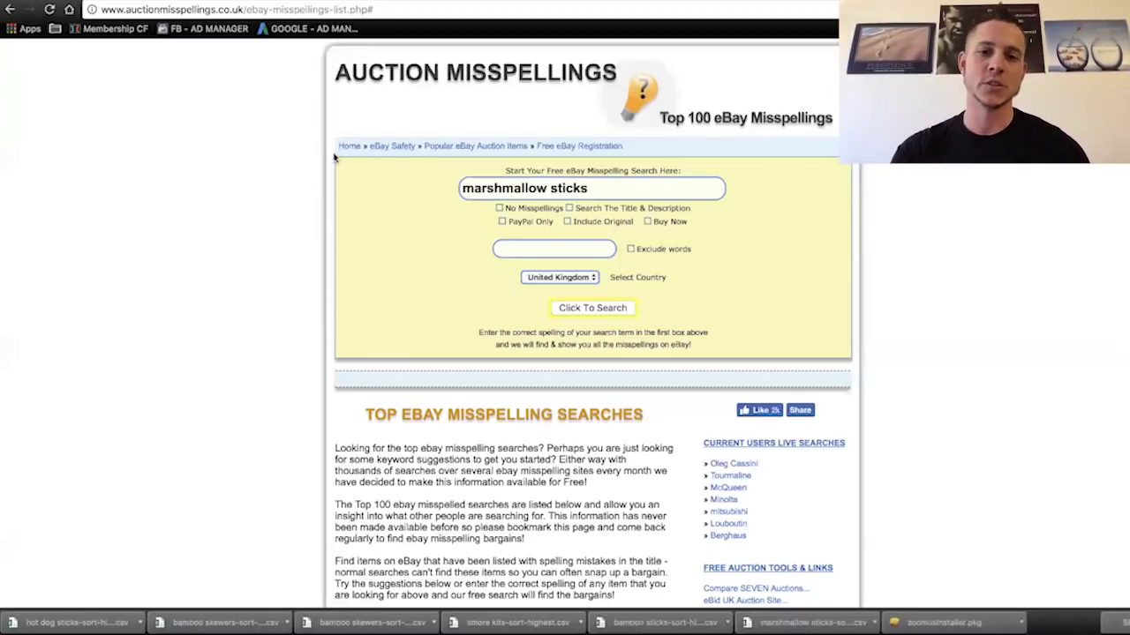
{"action": "left_click", "coordinate": [570, 281]}
{"action": "left_click", "coordinate": [570, 289]}
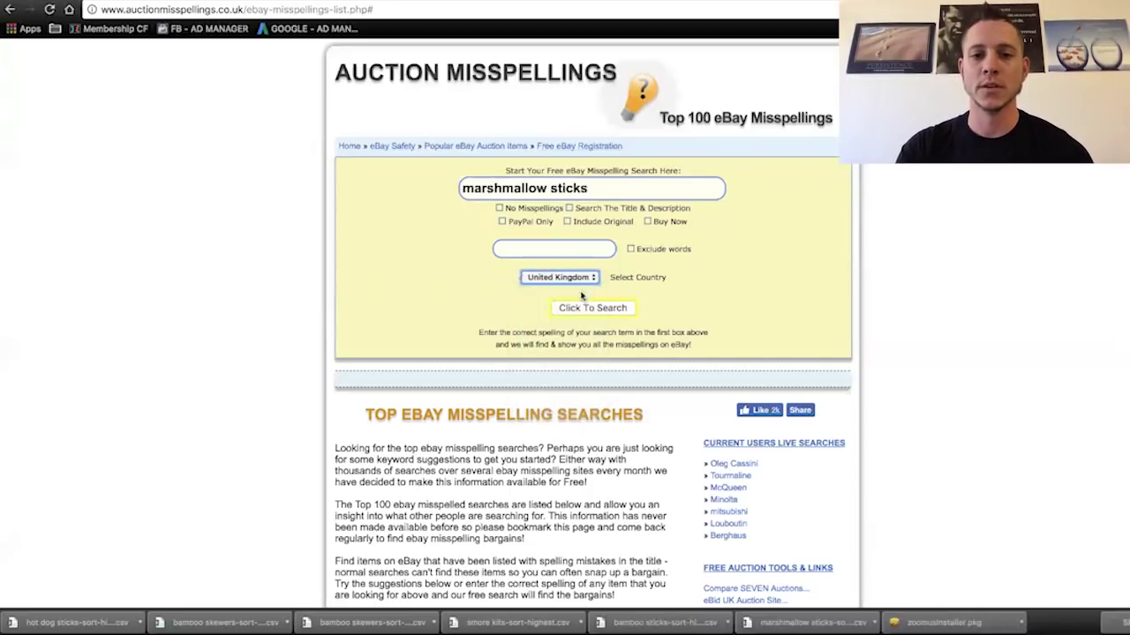
{"action": "left_click", "coordinate": [590, 311]}
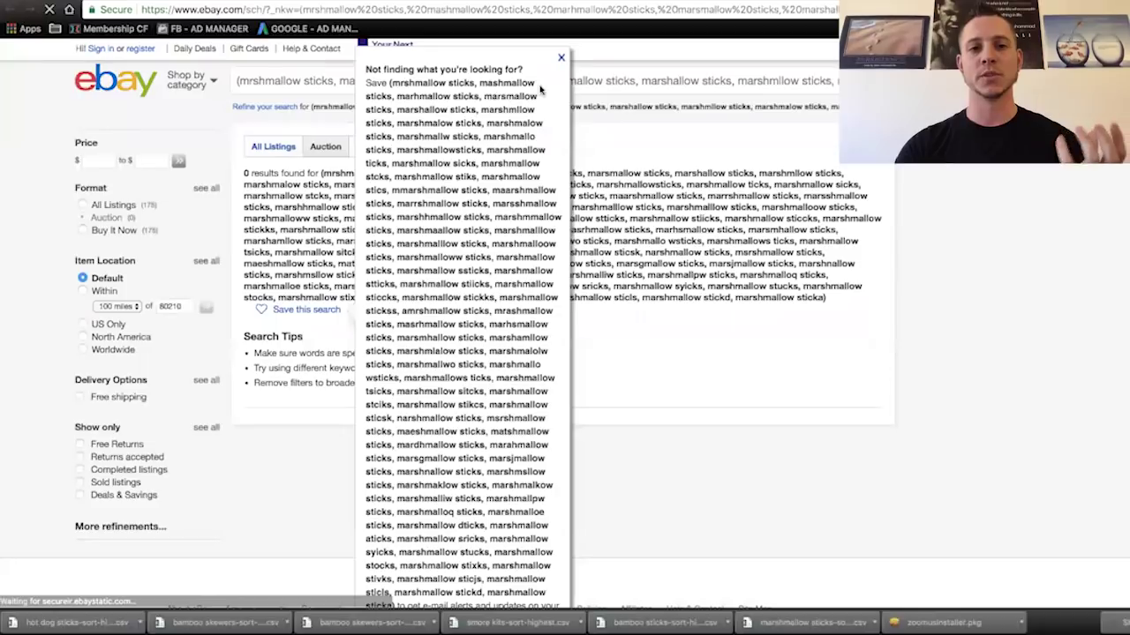
Step: Select and copy the full list of misspelled marshmallow sticks keywords from the eBay search box
{"action": "left_click", "coordinate": [286, 79]}
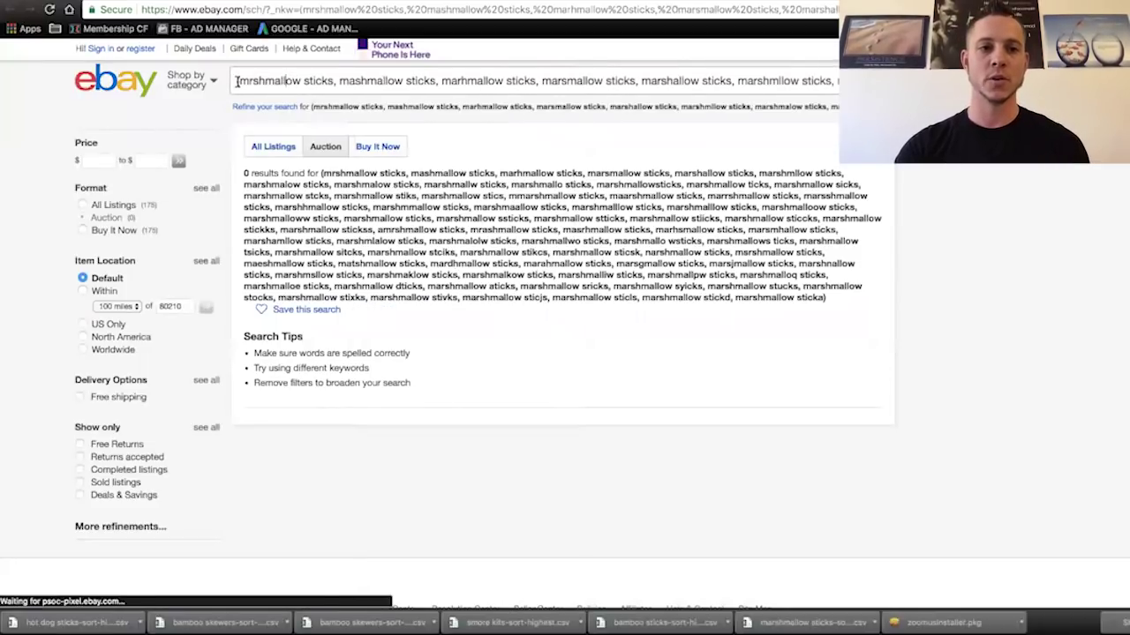
{"action": "left_click_drag", "start_coordinate": [238, 81], "coordinate": [615, 83]}
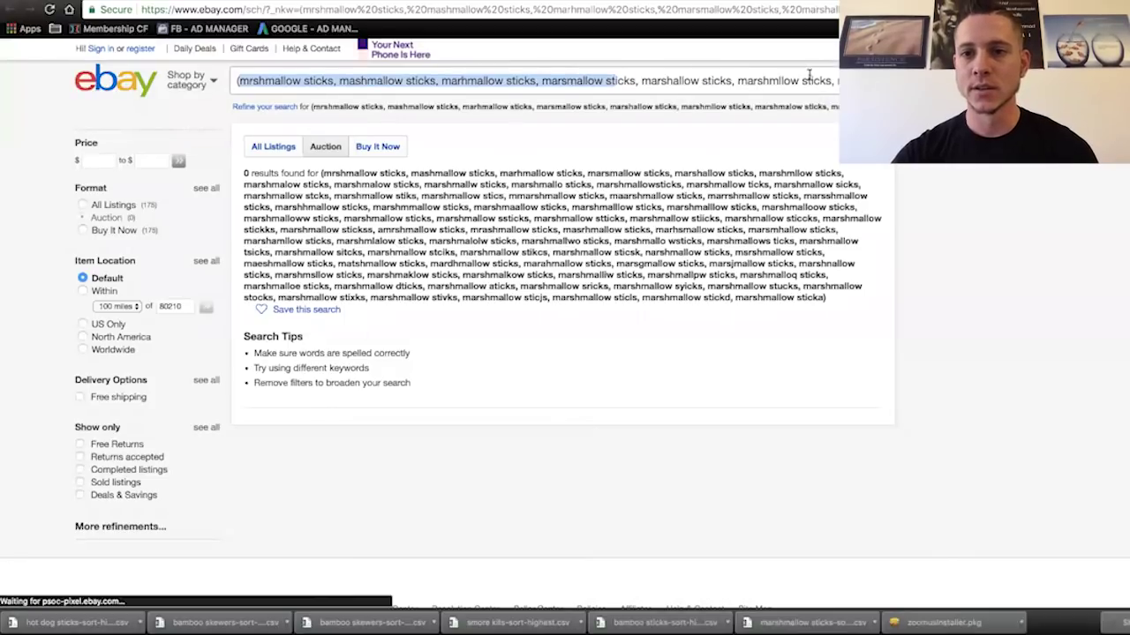
{"action": "left_click_drag", "start_coordinate": [808, 74], "coordinate": [805, 82]}
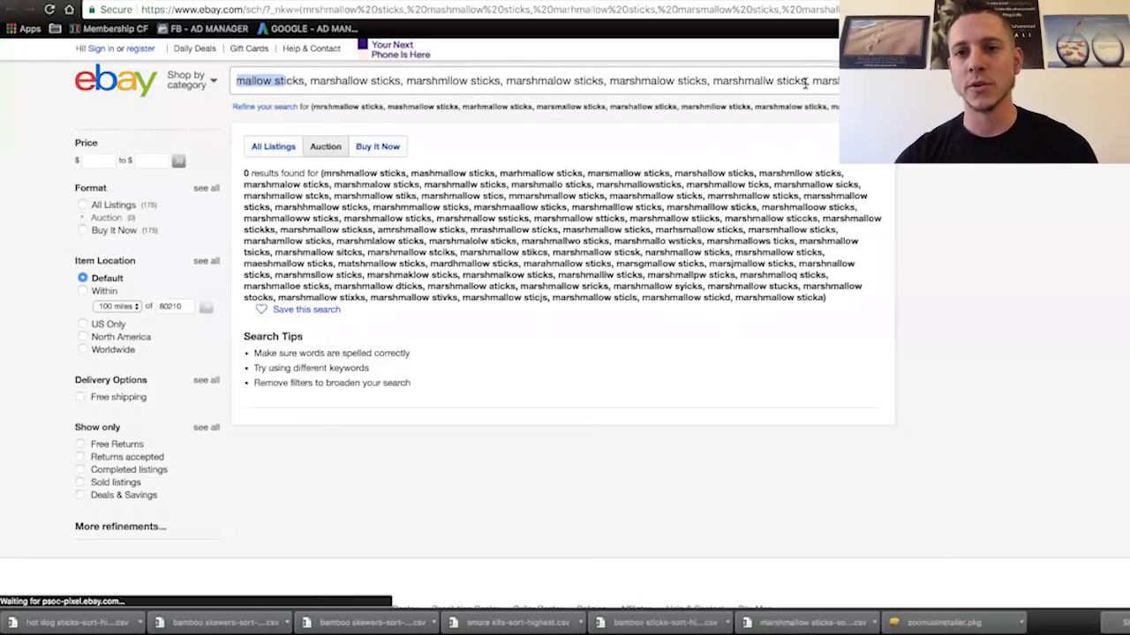
{"action": "key", "text": "super+a"}
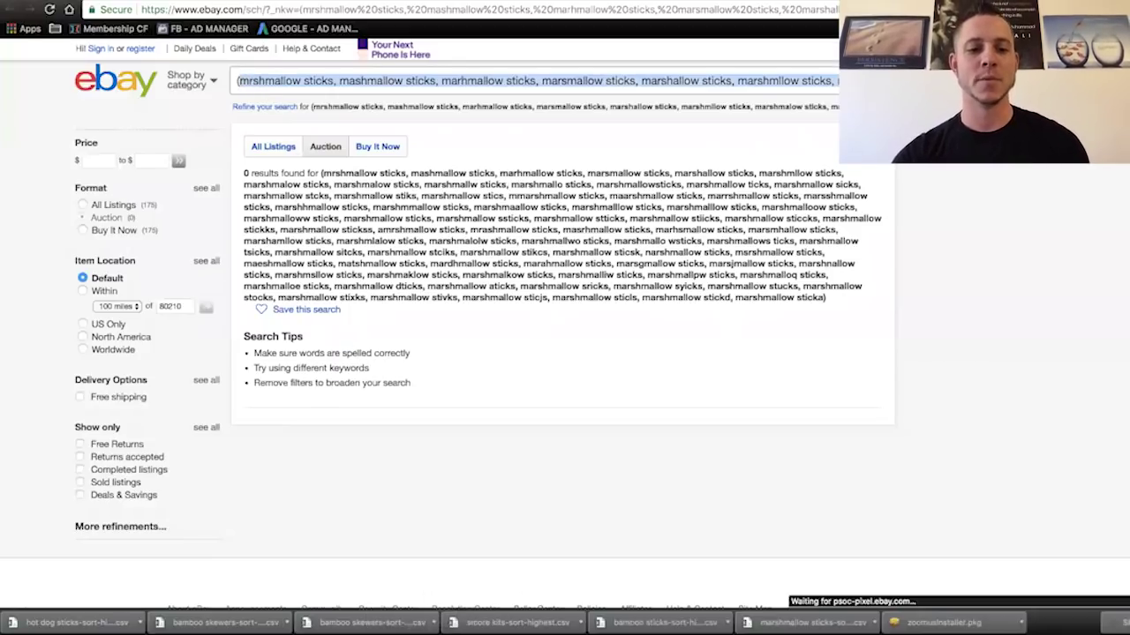
Step: Switch to Excel, rename the blank sheet as Mispellings and paste the copied misspelling list into cell A1
{"action": "left_click", "coordinate": [363, 628]}
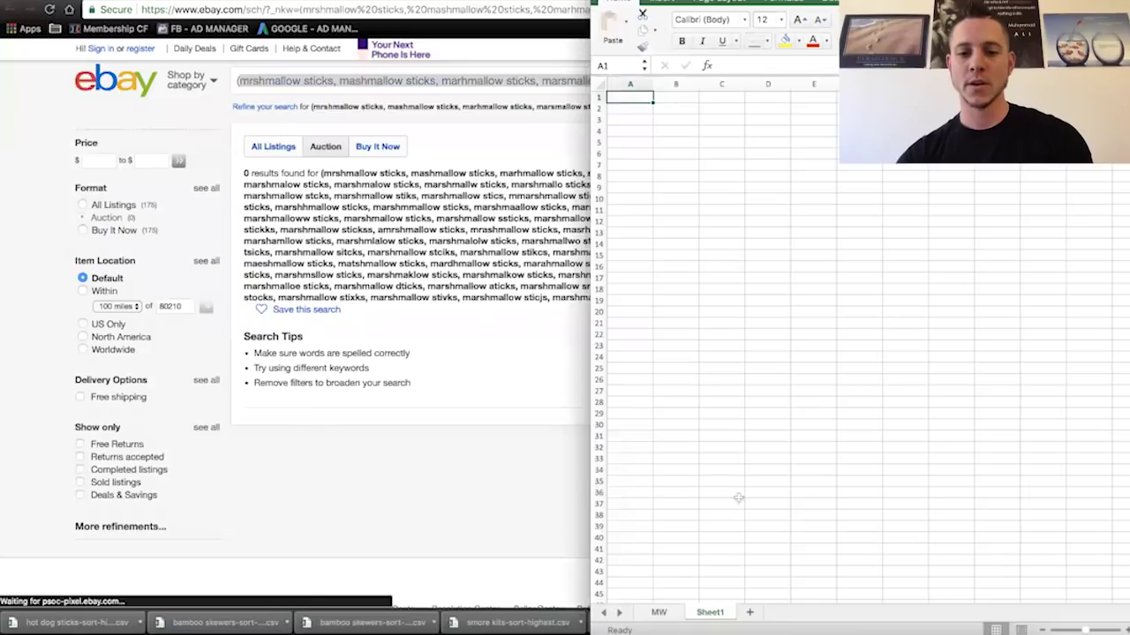
{"action": "double_click", "coordinate": [713, 613]}
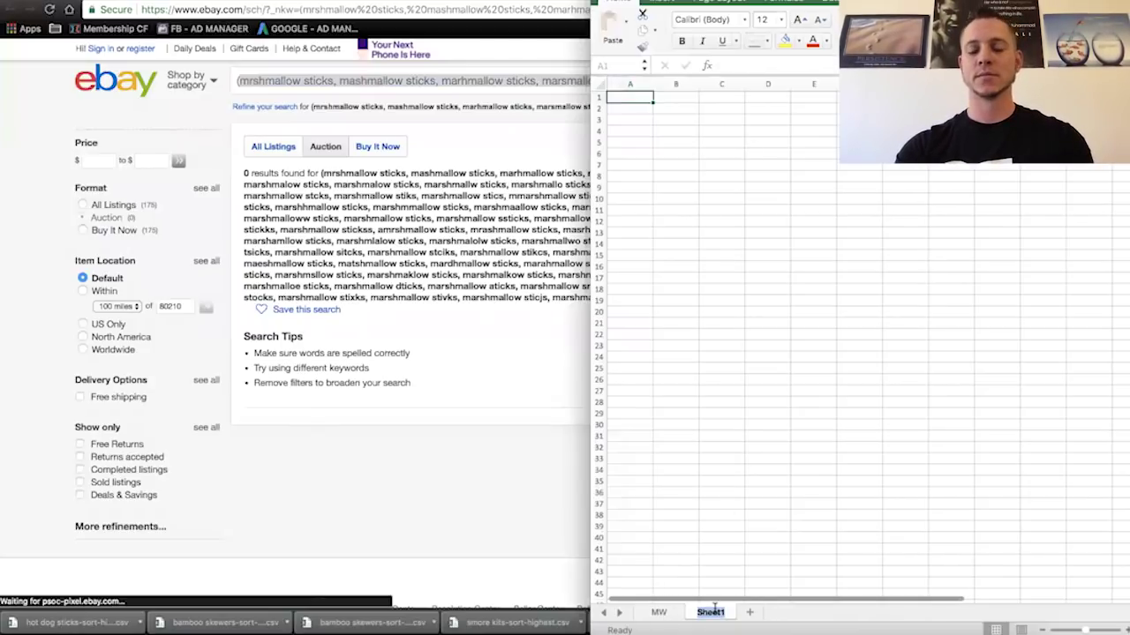
{"action": "type", "text": "Misp"}
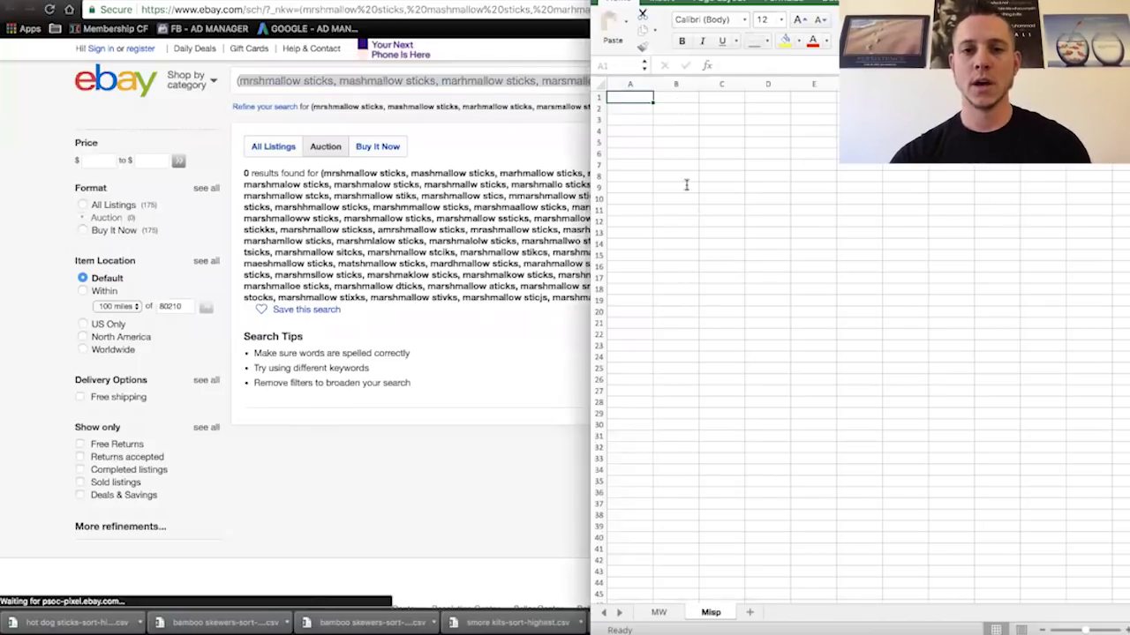
{"action": "type", "text": "e"}
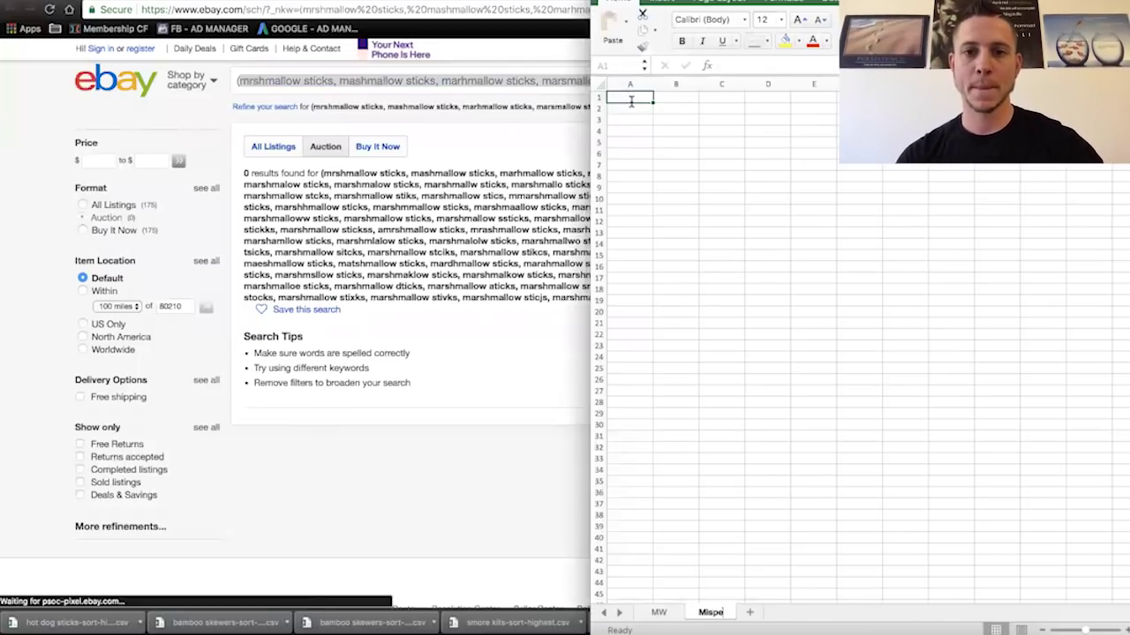
{"action": "type", "text": "l"}
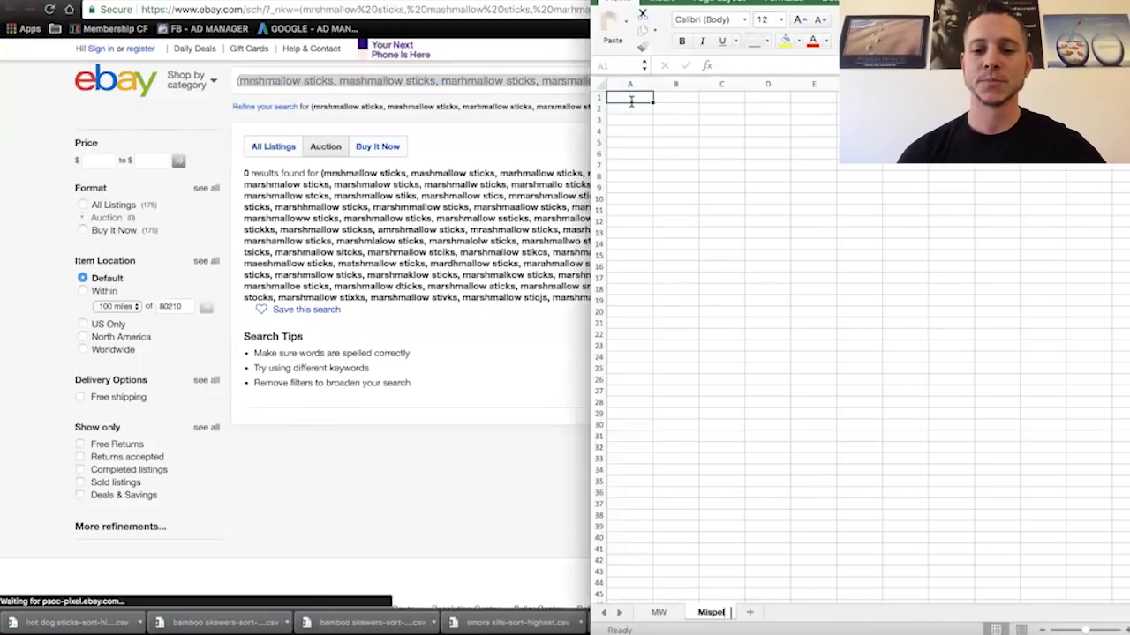
{"action": "type", "text": "lings"}
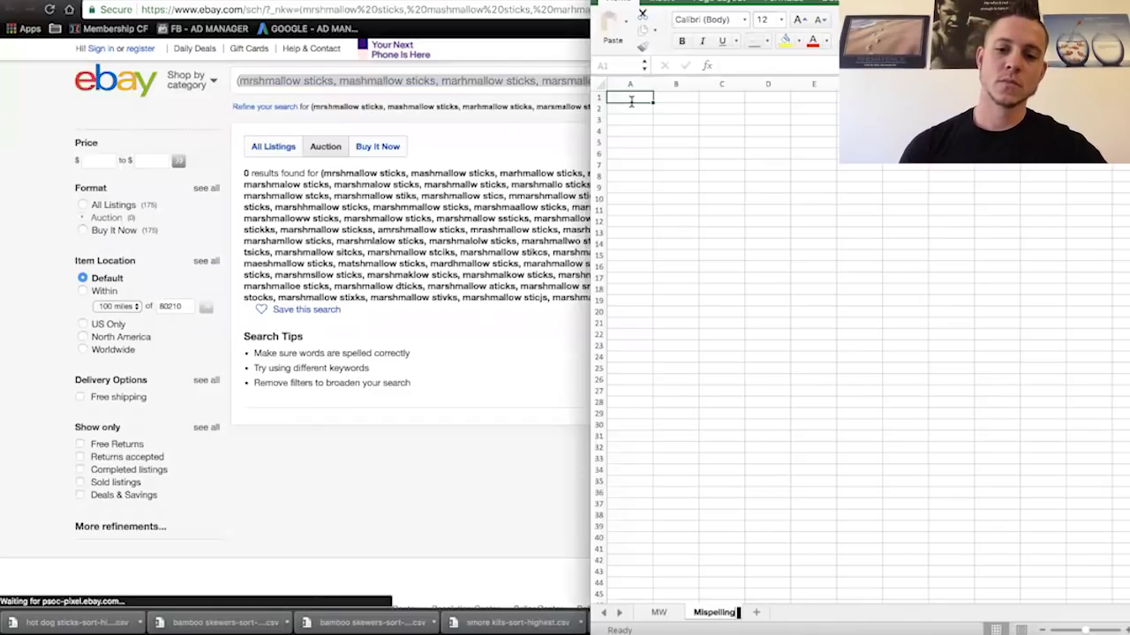
{"action": "key", "text": "Return"}
{"action": "left_click", "coordinate": [631, 99]}
{"action": "key", "text": "super+v"}
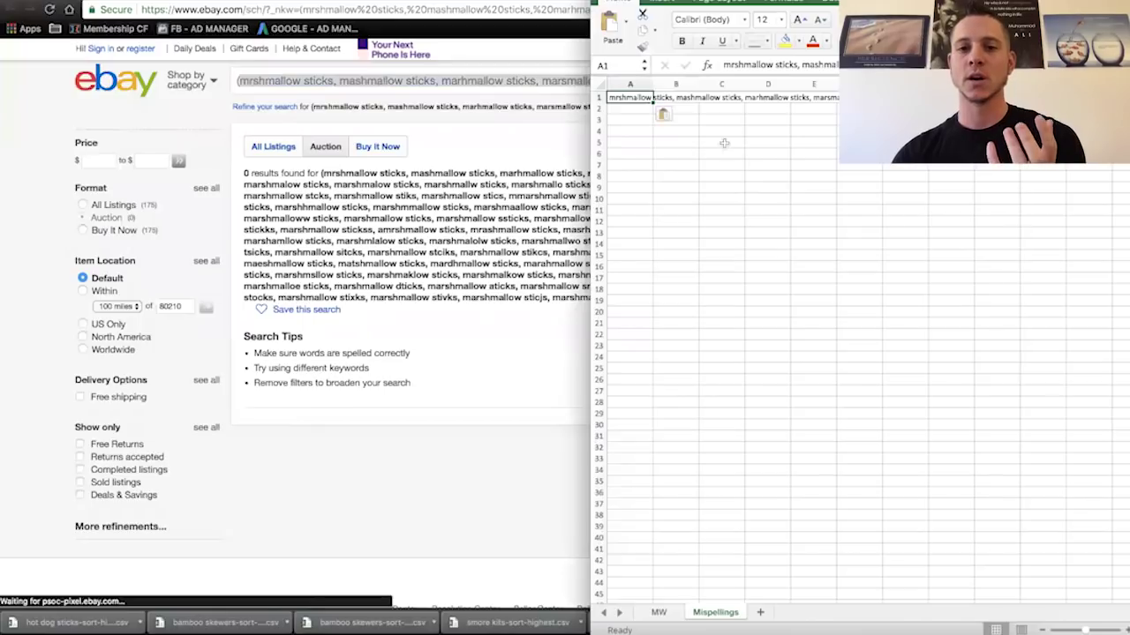
Step: Return to the browser and open the Blazin Sticks S'more Kit product from Amazon's marshmallow roasting sticks search results
{"action": "key", "text": "super+Tab"}
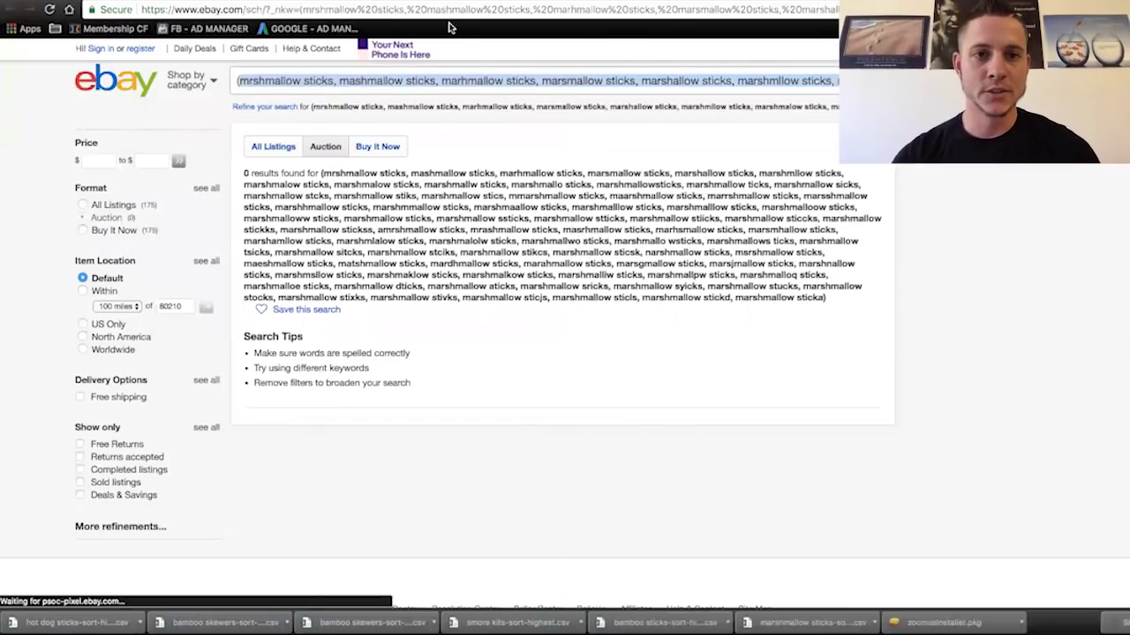
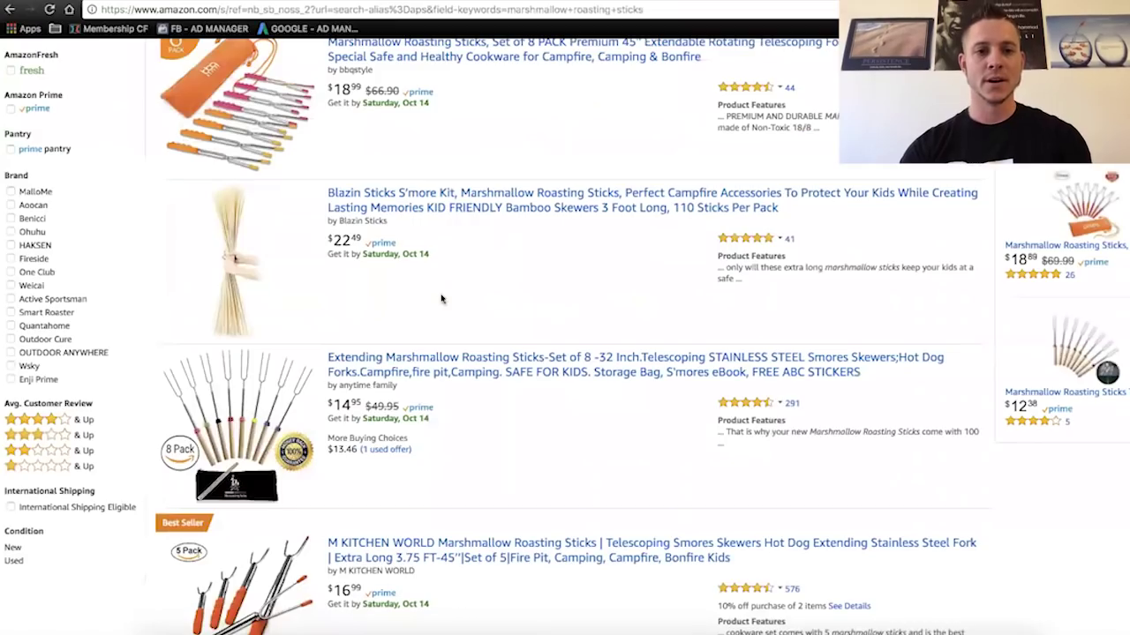
{"action": "scroll", "coordinate": [359, 179], "scroll_direction": "up", "scroll_amount": 5}
{"action": "scroll", "coordinate": [359, 179], "scroll_direction": "up", "scroll_amount": 3}
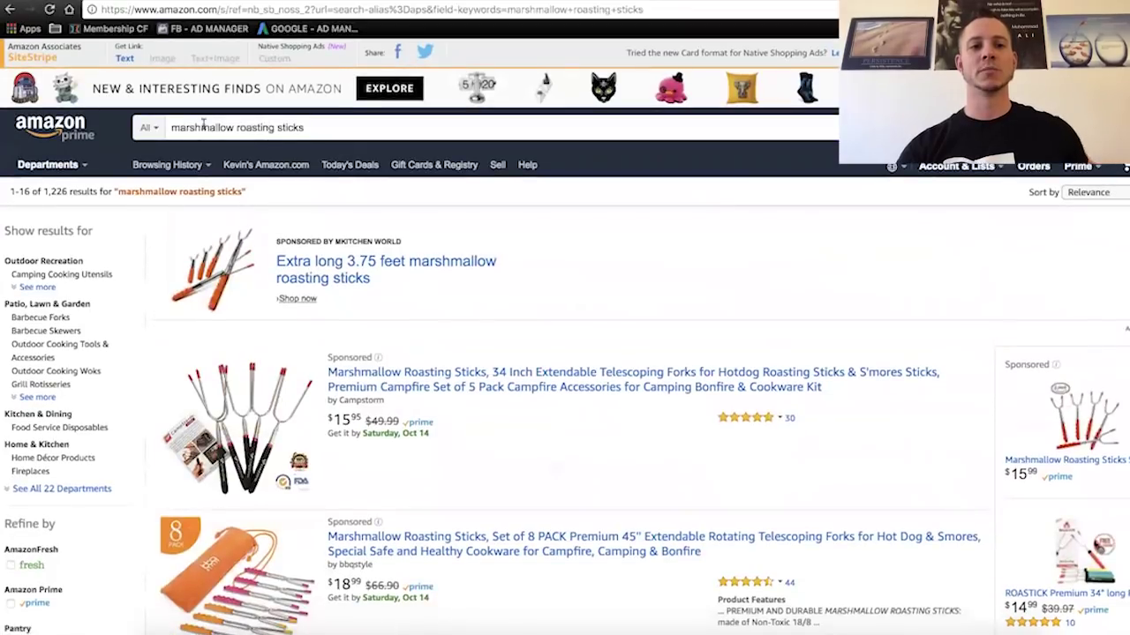
{"action": "scroll", "coordinate": [526, 448], "scroll_direction": "down", "scroll_amount": 5}
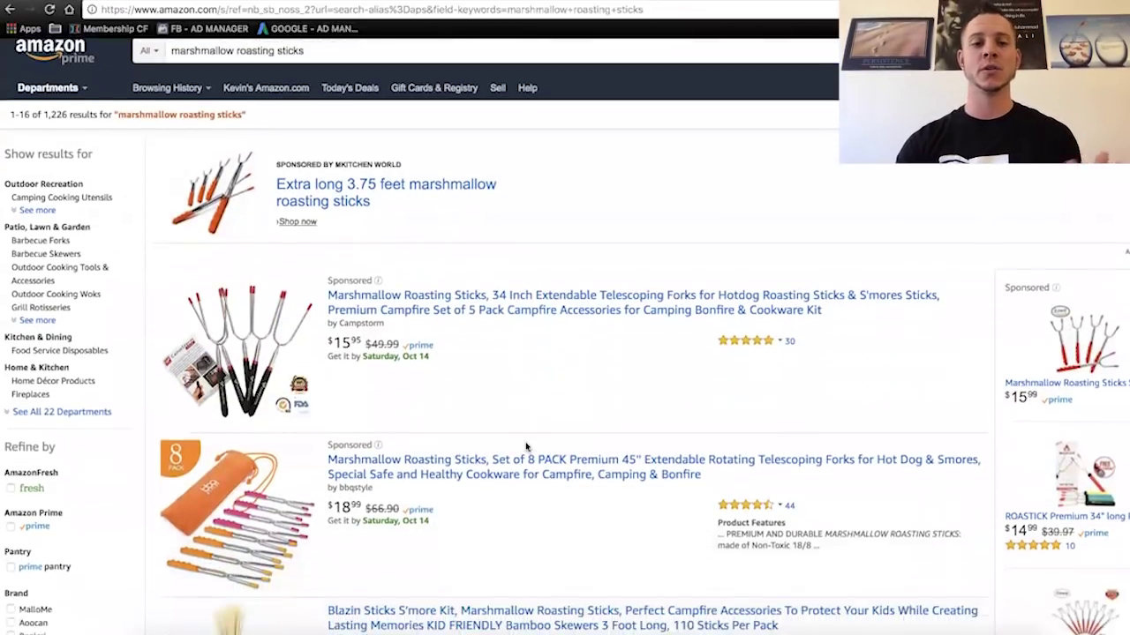
{"action": "scroll", "coordinate": [526, 448], "scroll_direction": "down", "scroll_amount": 1}
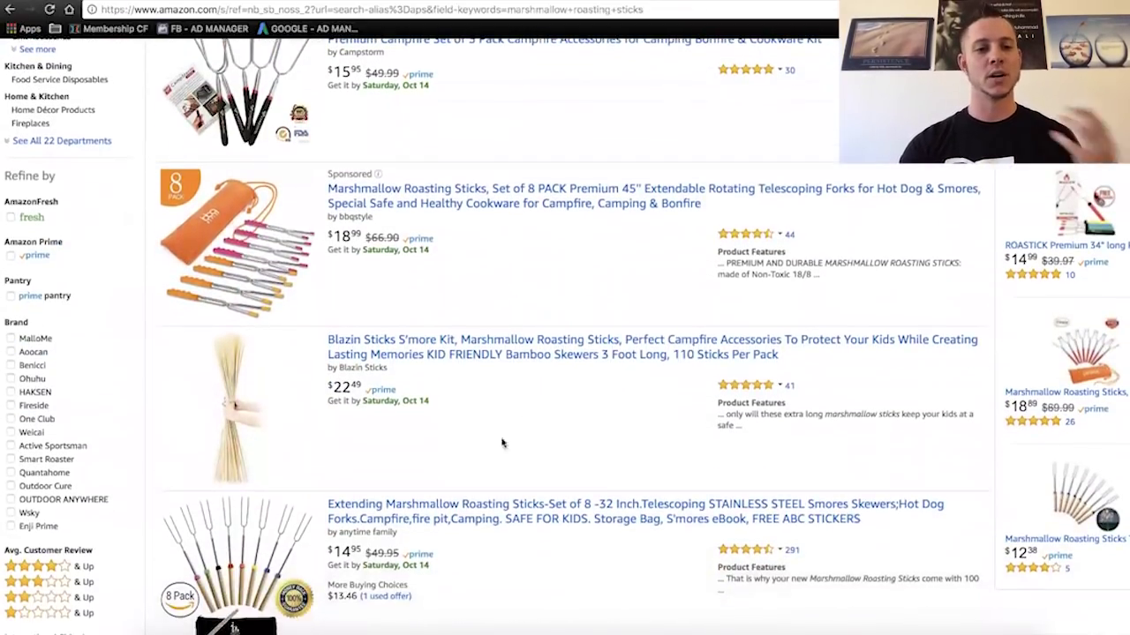
{"action": "scroll", "coordinate": [485, 437], "scroll_direction": "up", "scroll_amount": 3}
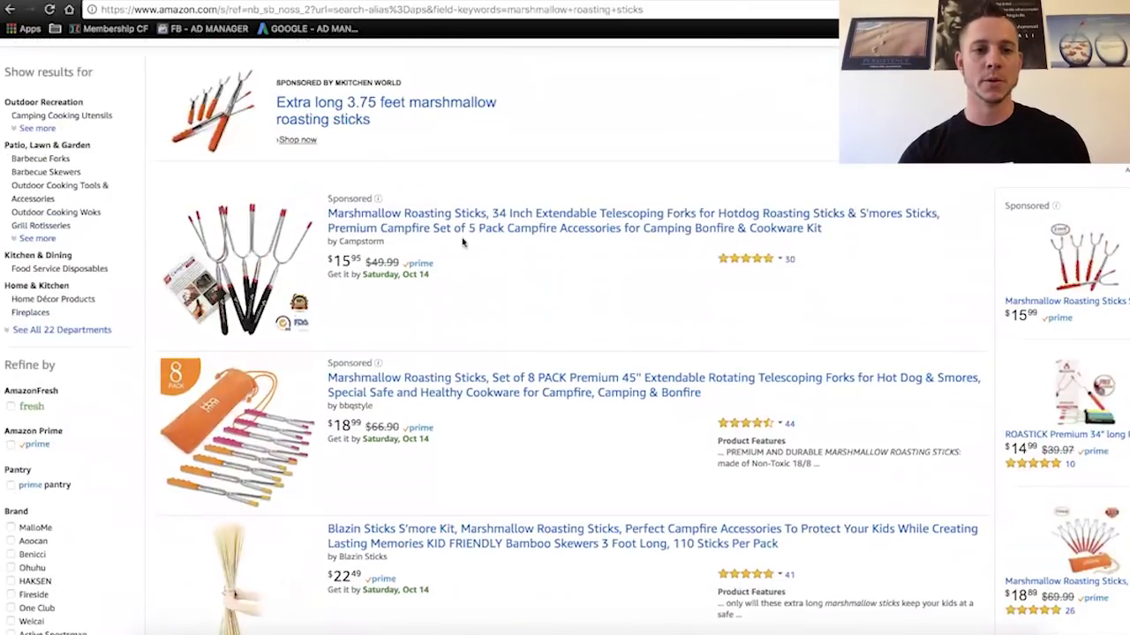
{"action": "scroll", "coordinate": [431, 401], "scroll_direction": "down", "scroll_amount": 3}
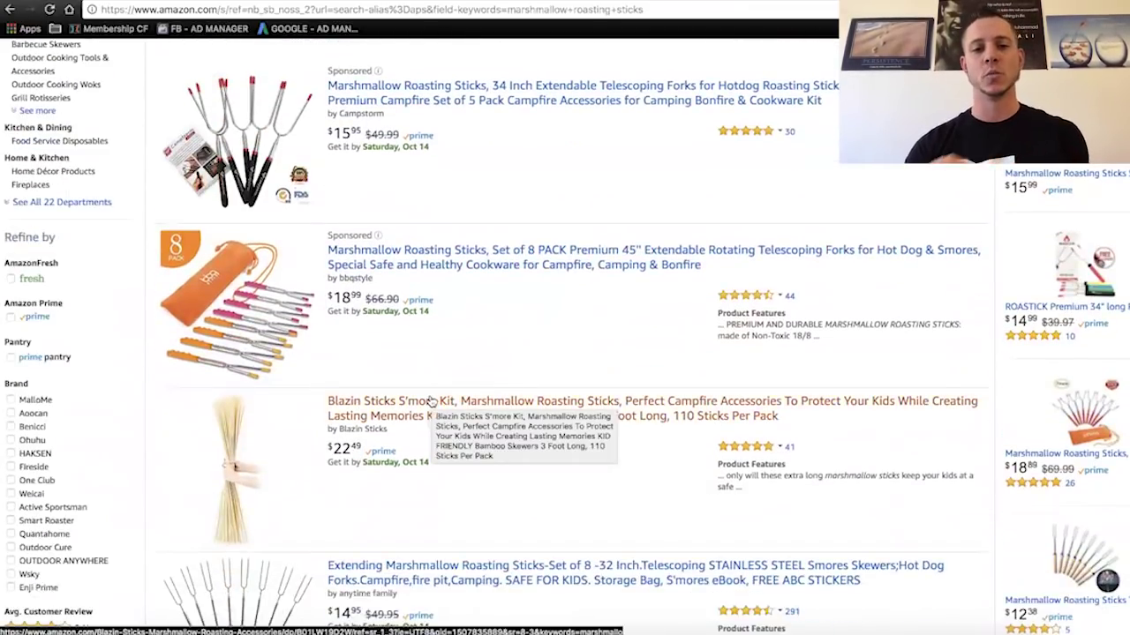
{"action": "left_click", "coordinate": [431, 402]}
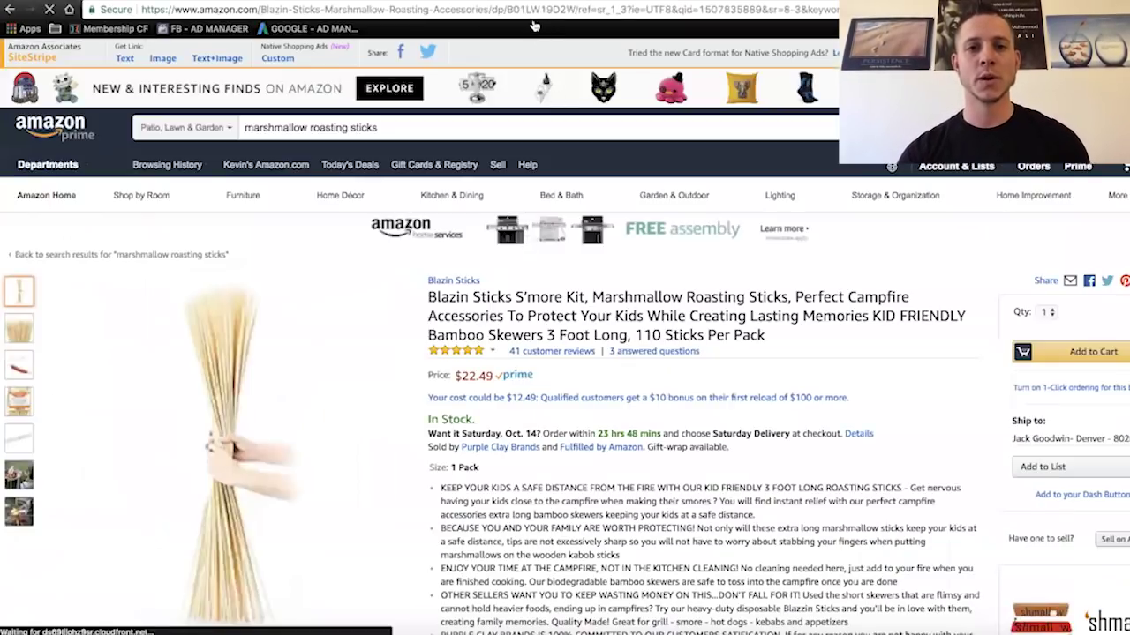
Step: Copy the ASIN B01LW19D2W from the product page address and search Amazon for it in the ad campaign's product selection
{"action": "double_click", "coordinate": [533, 12]}
{"action": "key", "text": "ctrl+c"}
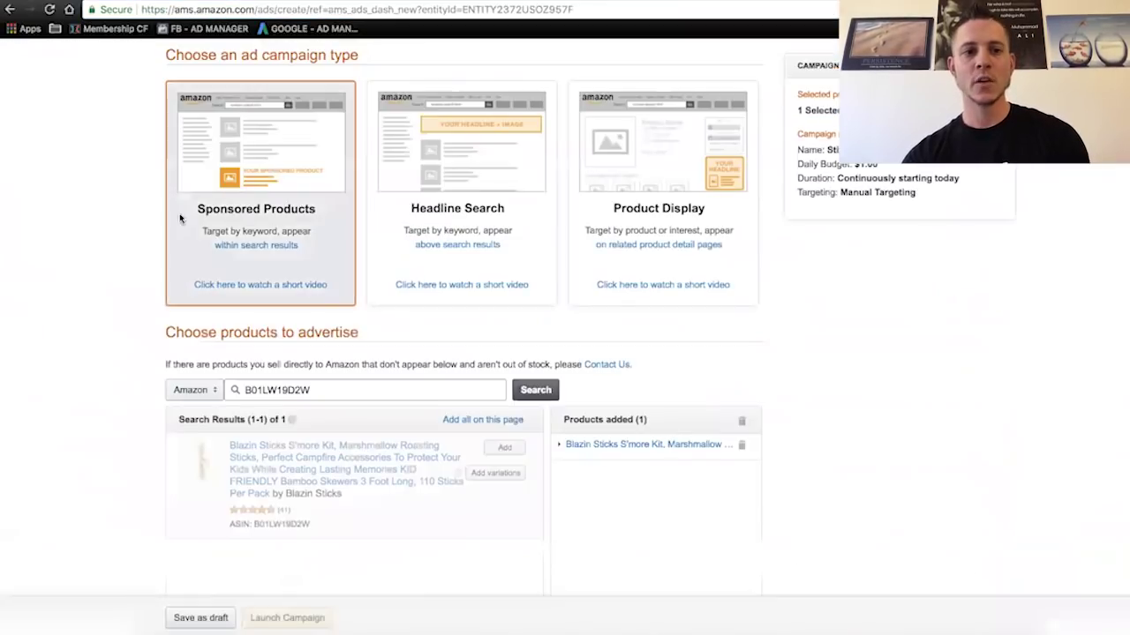
{"action": "double_click", "coordinate": [296, 389]}
{"action": "key", "text": "ctrl+v"}
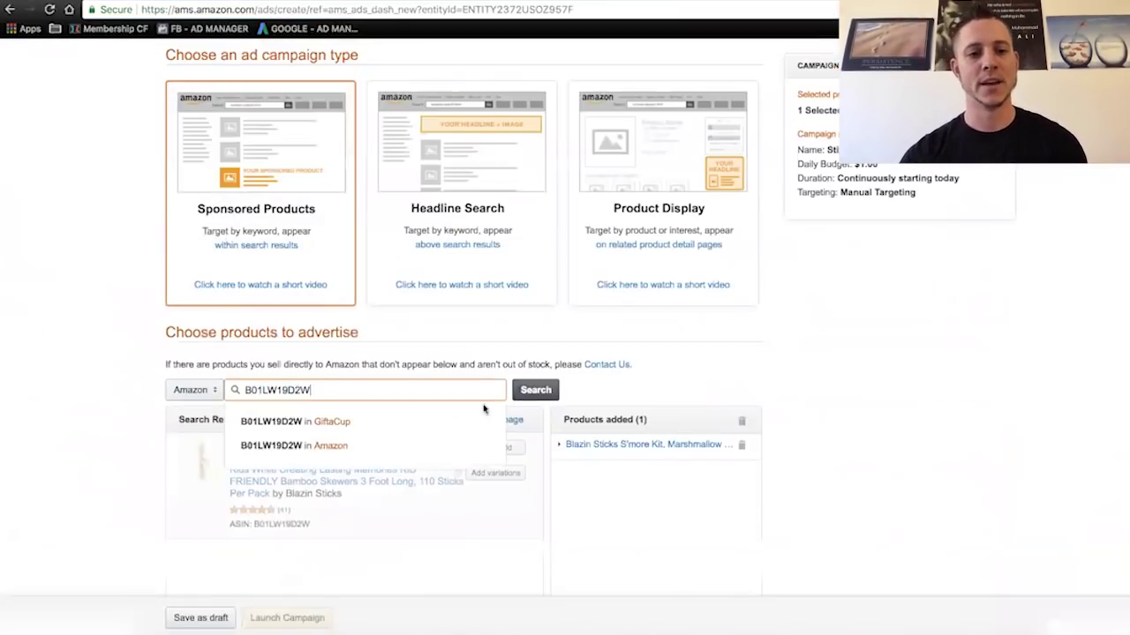
{"action": "left_click", "coordinate": [373, 446]}
Step: Select and copy the full list of suggested keywords for the Blazin Sticks product in the campaign's keywords and bids section
{"action": "scroll", "coordinate": [801, 395], "scroll_direction": "down", "scroll_amount": 3}
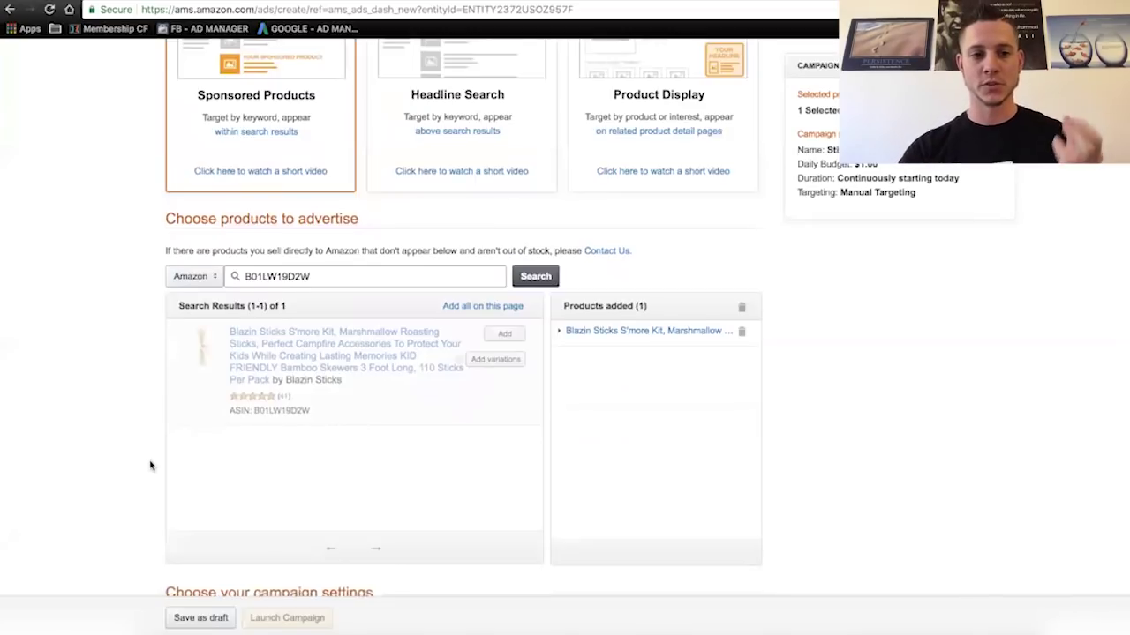
{"action": "scroll", "coordinate": [150, 465], "scroll_direction": "down", "scroll_amount": 5}
{"action": "scroll", "coordinate": [150, 465], "scroll_direction": "down", "scroll_amount": 1}
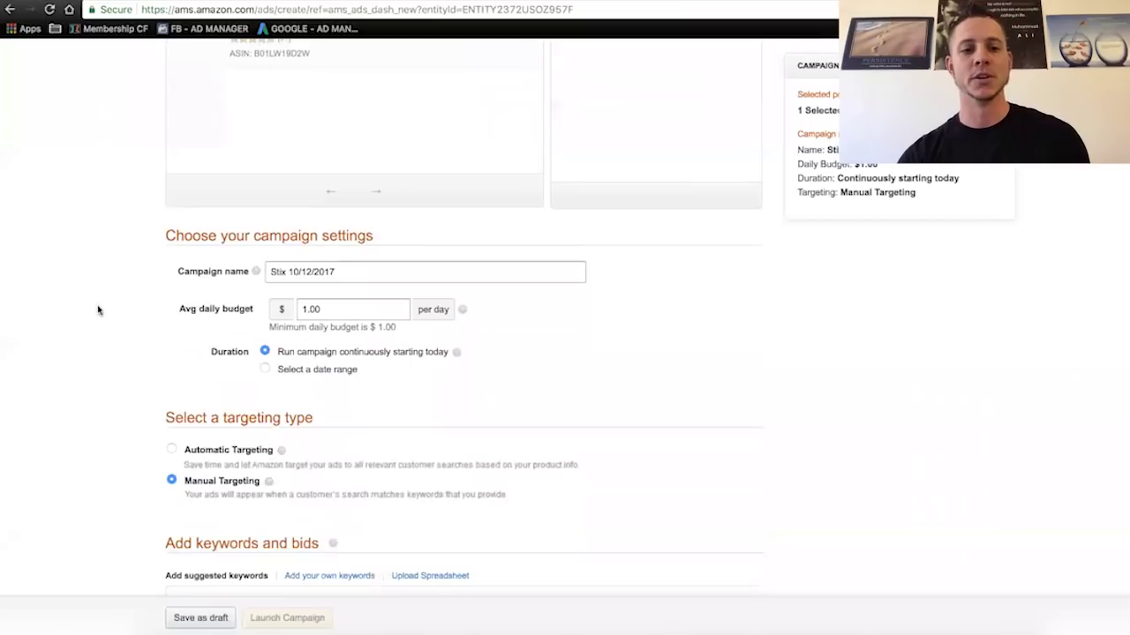
{"action": "scroll", "coordinate": [97, 309], "scroll_direction": "down", "scroll_amount": 2}
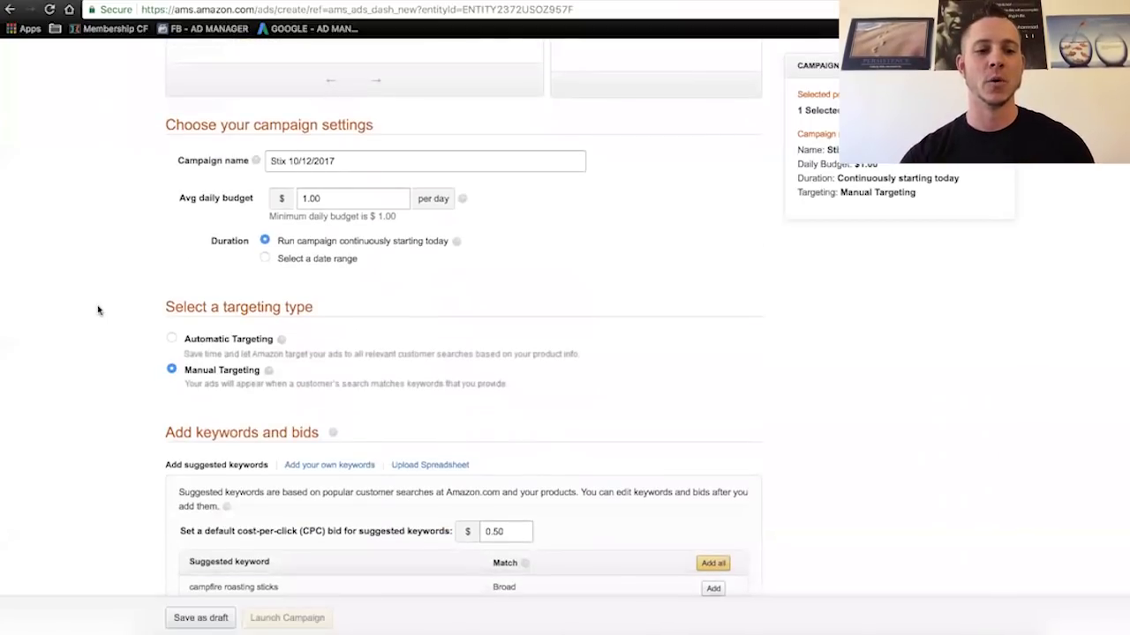
{"action": "scroll", "coordinate": [98, 310], "scroll_direction": "down", "scroll_amount": 5}
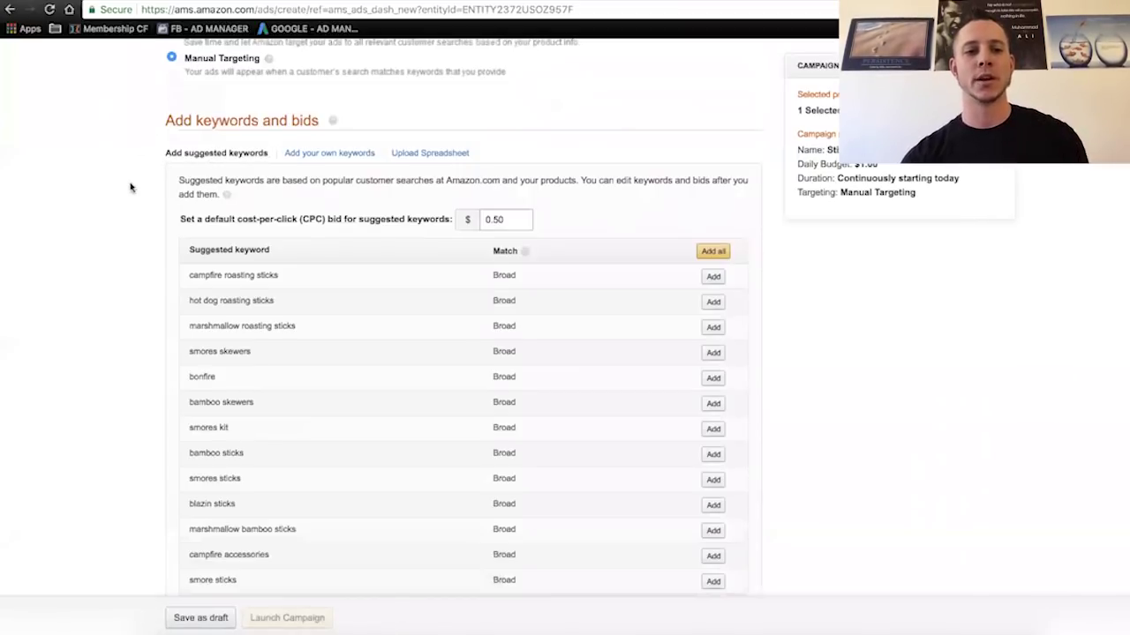
{"action": "scroll", "coordinate": [132, 186], "scroll_direction": "down", "scroll_amount": 1}
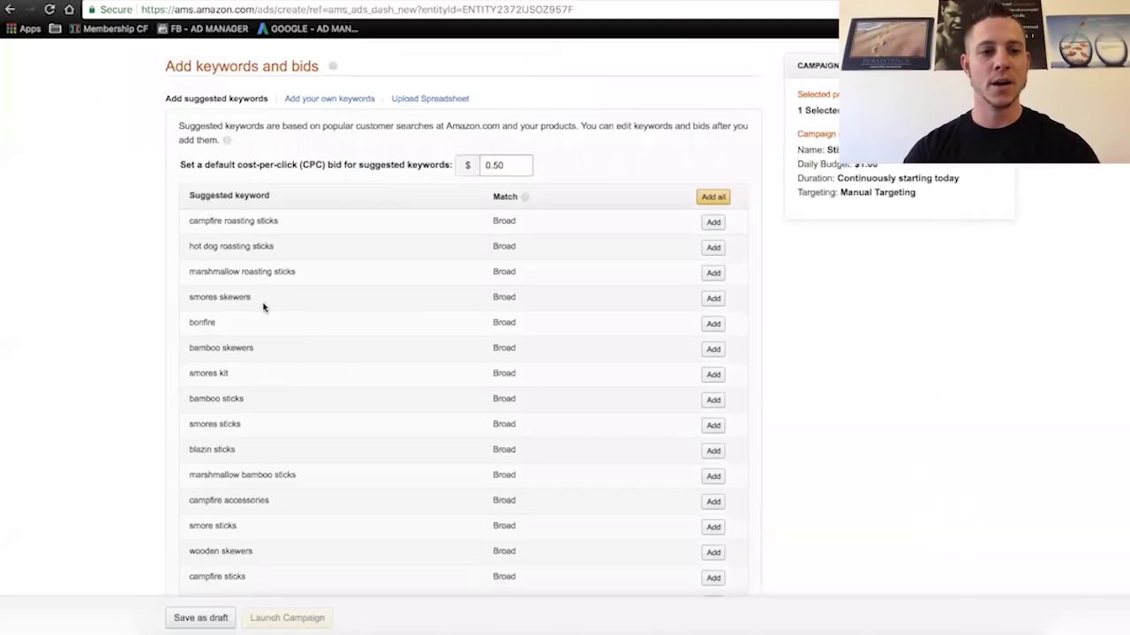
{"action": "scroll", "coordinate": [238, 298], "scroll_direction": "down", "scroll_amount": 1}
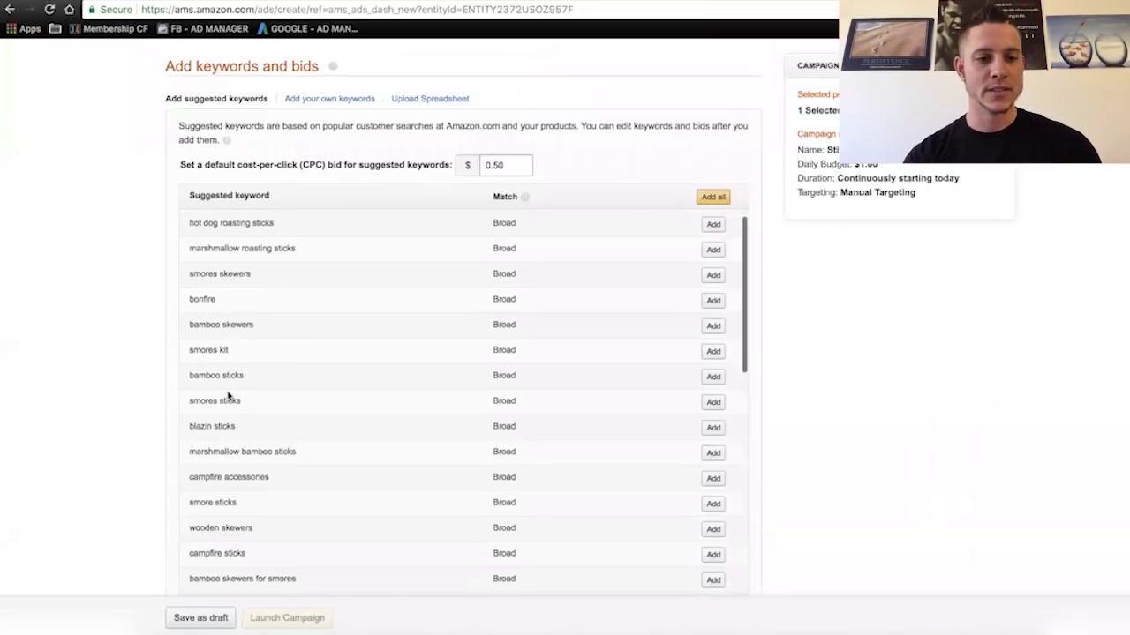
{"action": "scroll", "coordinate": [250, 427], "scroll_direction": "down", "scroll_amount": 1}
{"action": "scroll", "coordinate": [264, 441], "scroll_direction": "down", "scroll_amount": 3}
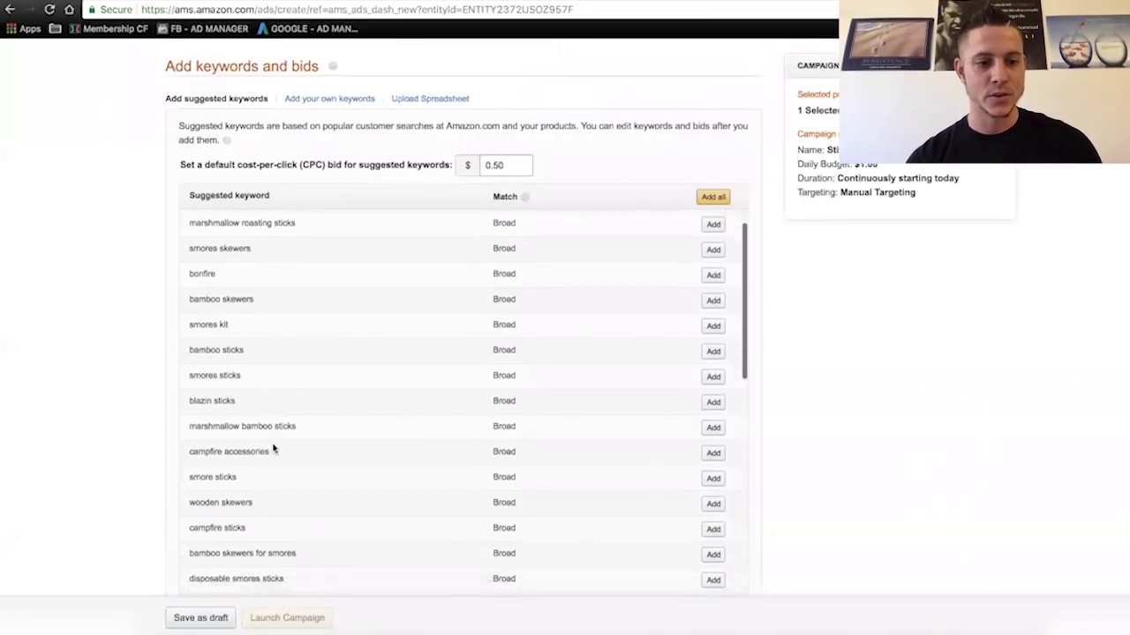
{"action": "scroll", "coordinate": [274, 450], "scroll_direction": "down", "scroll_amount": 10}
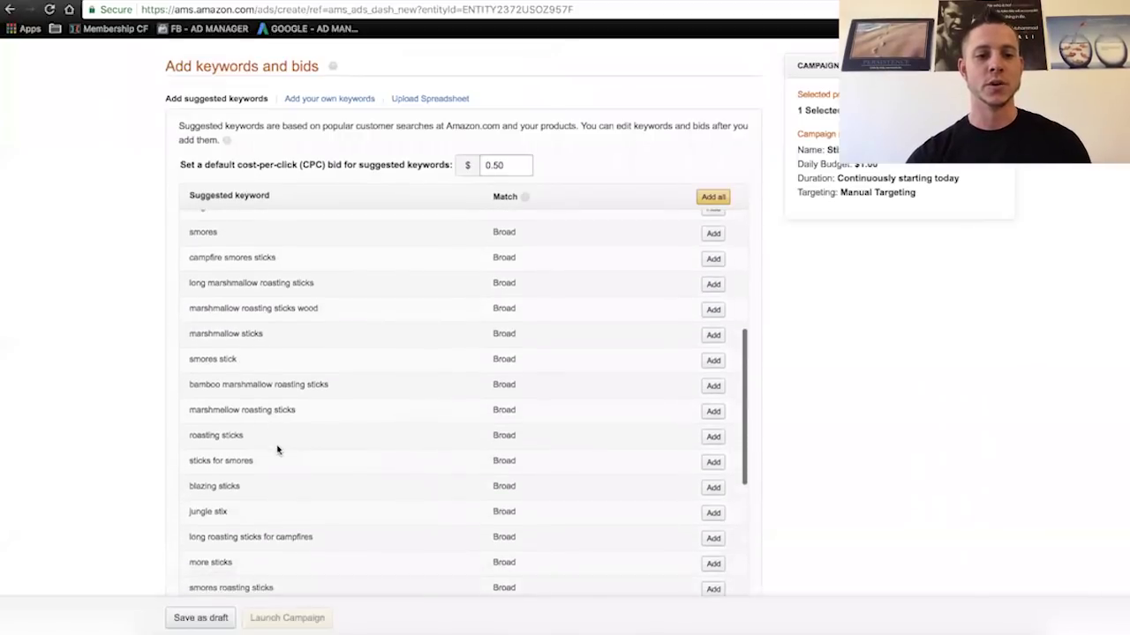
{"action": "scroll", "coordinate": [277, 449], "scroll_direction": "down", "scroll_amount": 10}
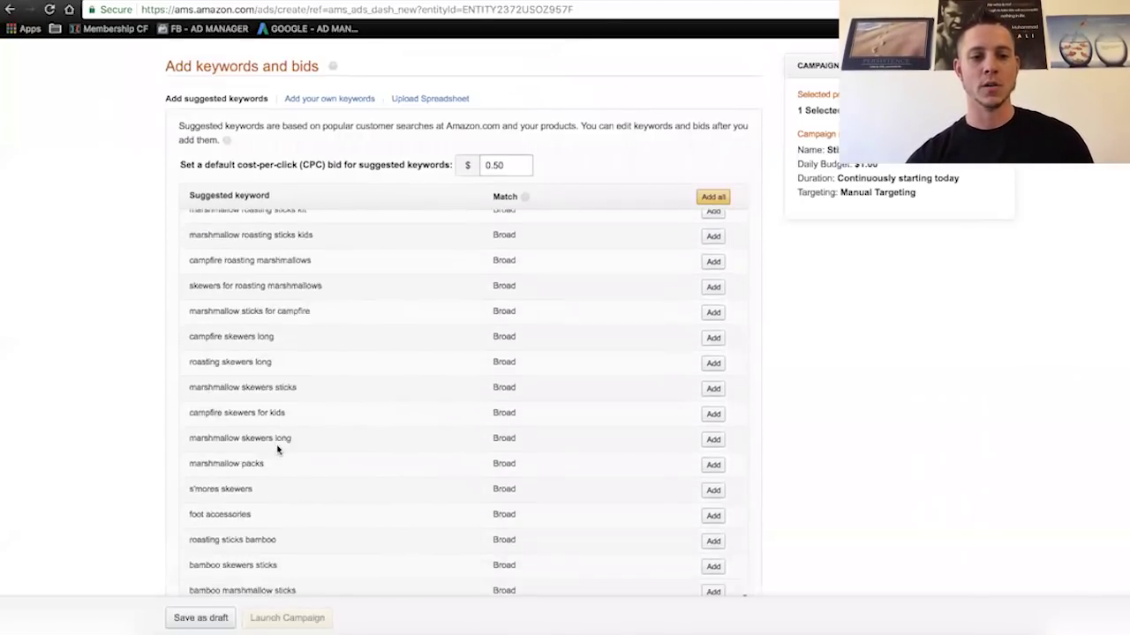
{"action": "scroll", "coordinate": [277, 449], "scroll_direction": "down", "scroll_amount": 10}
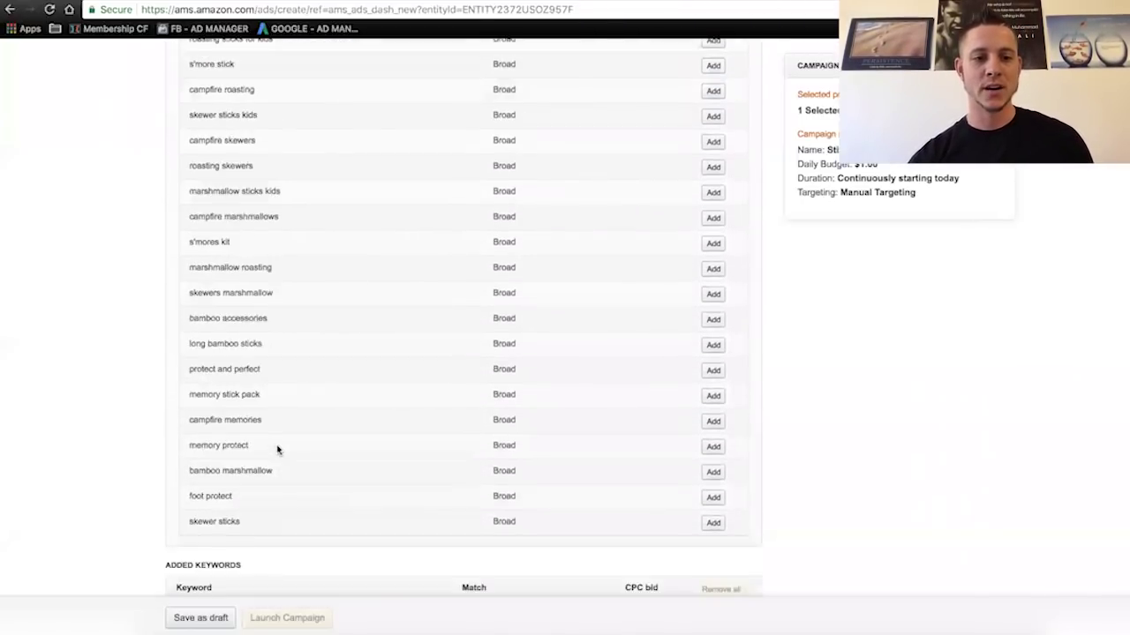
{"action": "left_click_drag", "start_coordinate": [517, 484], "coordinate": [180, 215]}
{"action": "key", "text": "super+c"}
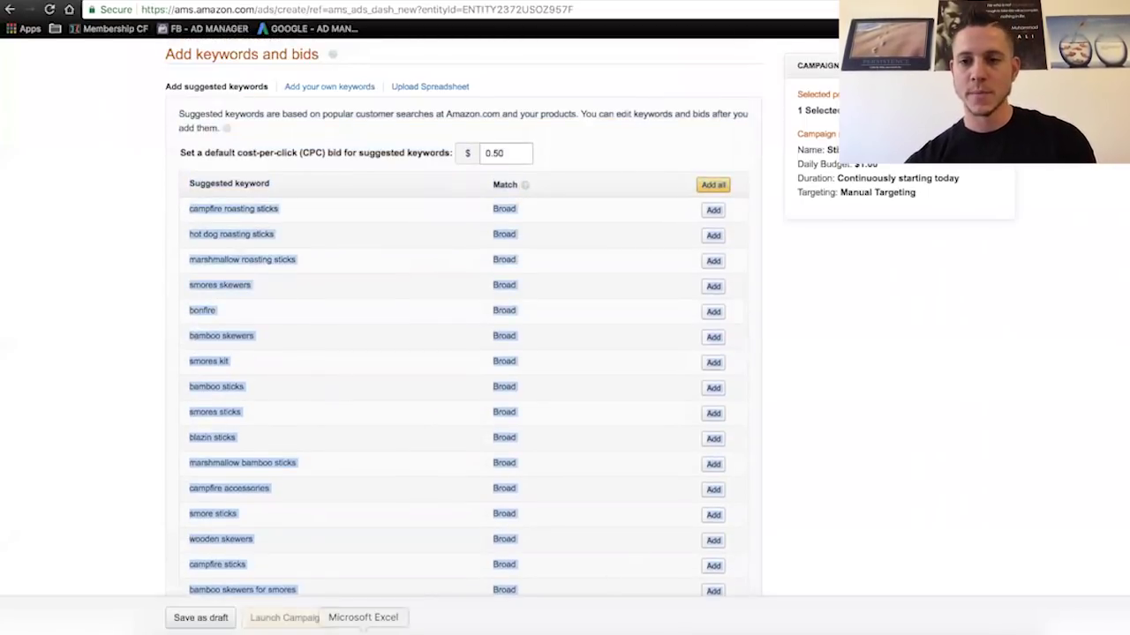
Step: Switch to Excel, rename the blank Sheet2 as AMS 1 and paste the copied suggested keywords into cell A1
{"action": "left_click", "coordinate": [425, 609]}
{"action": "left_click", "coordinate": [760, 612]}
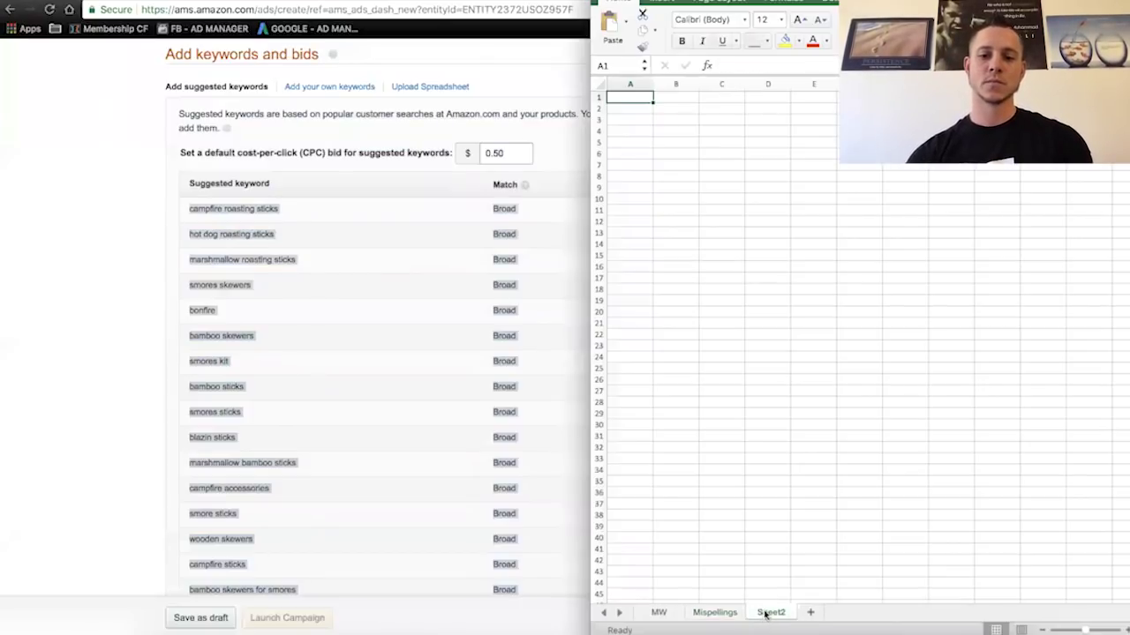
{"action": "double_click", "coordinate": [799, 618]}
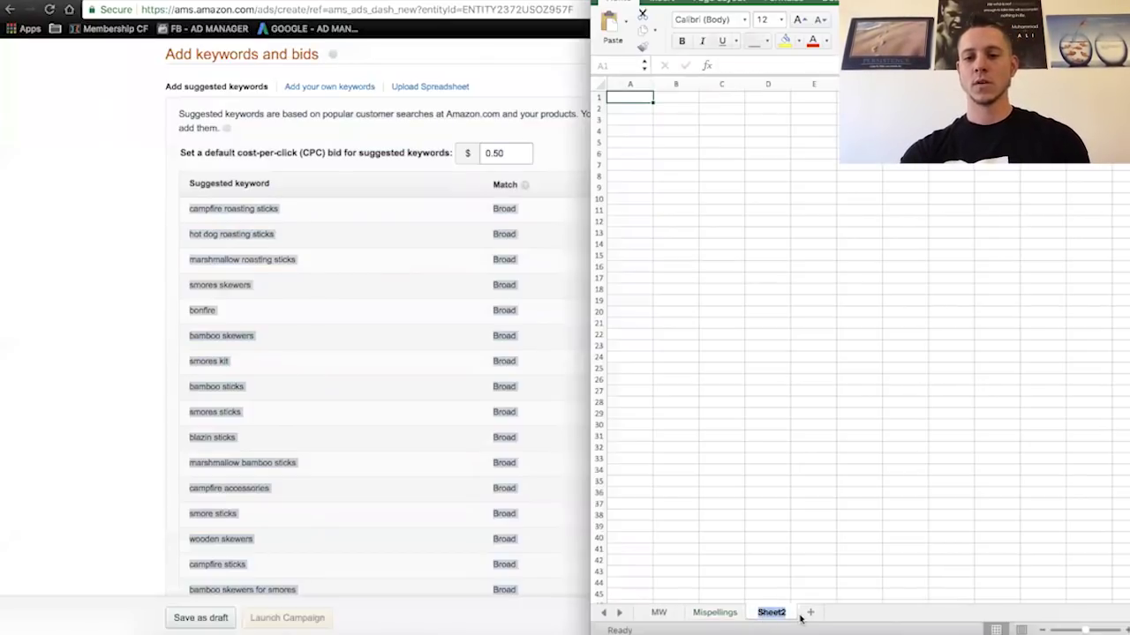
{"action": "type", "text": "A"}
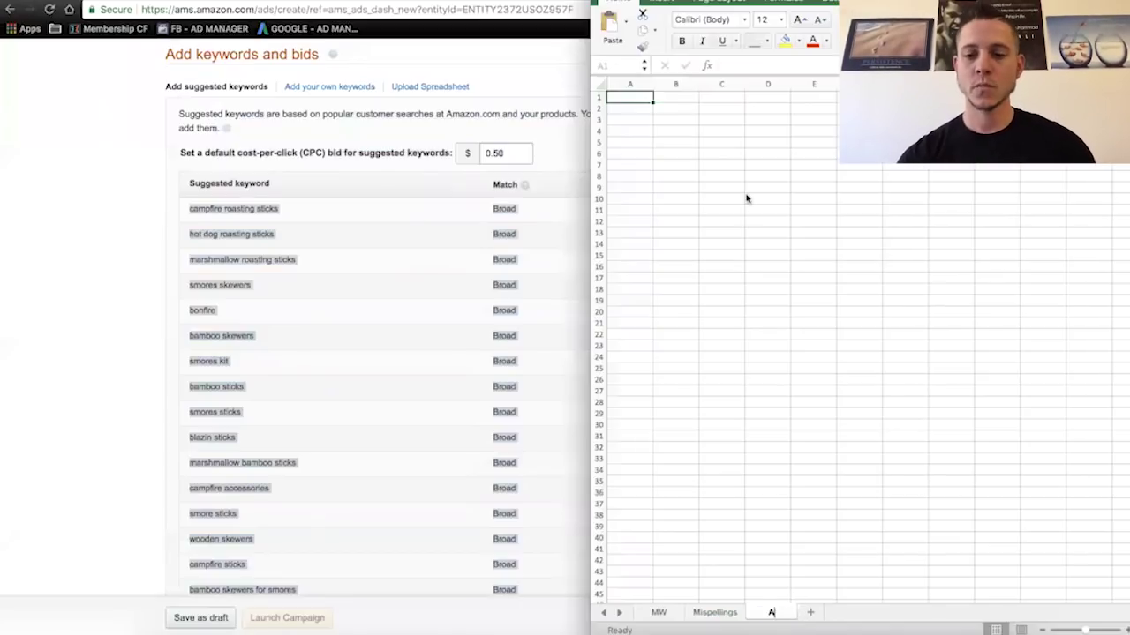
{"action": "type", "text": "MS"}
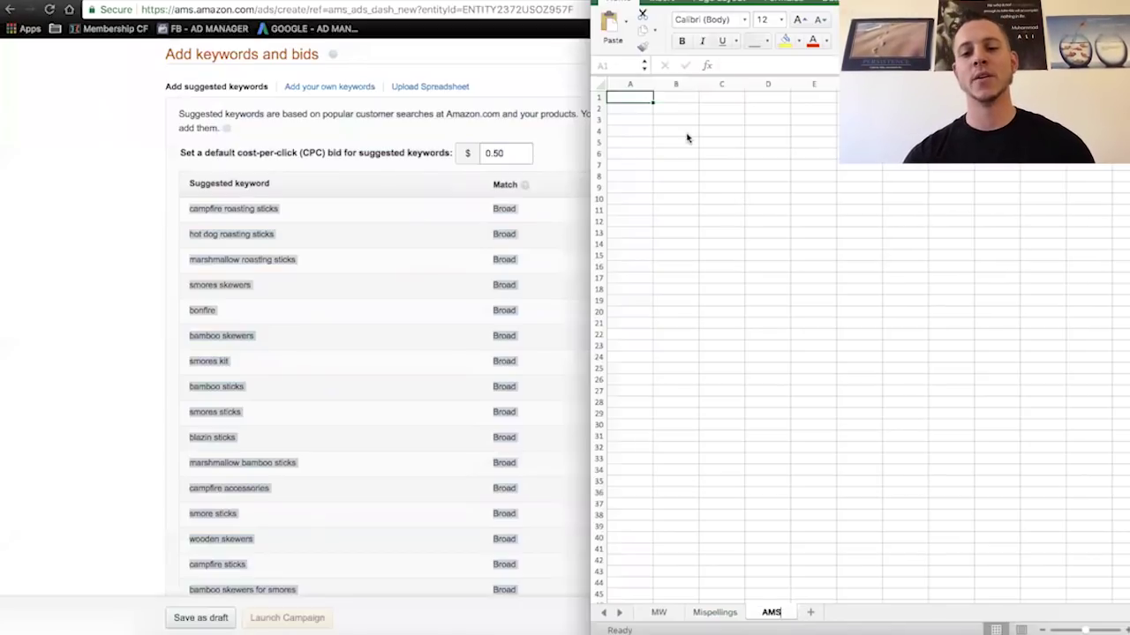
{"action": "type", "text": " 1"}
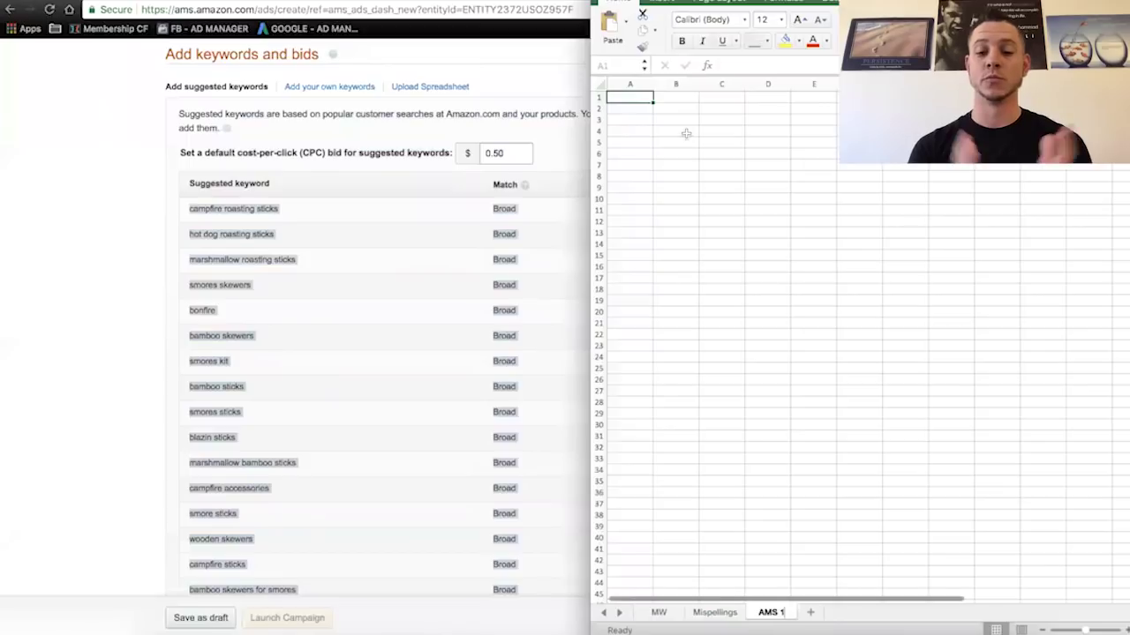
{"action": "left_click", "coordinate": [646, 102]}
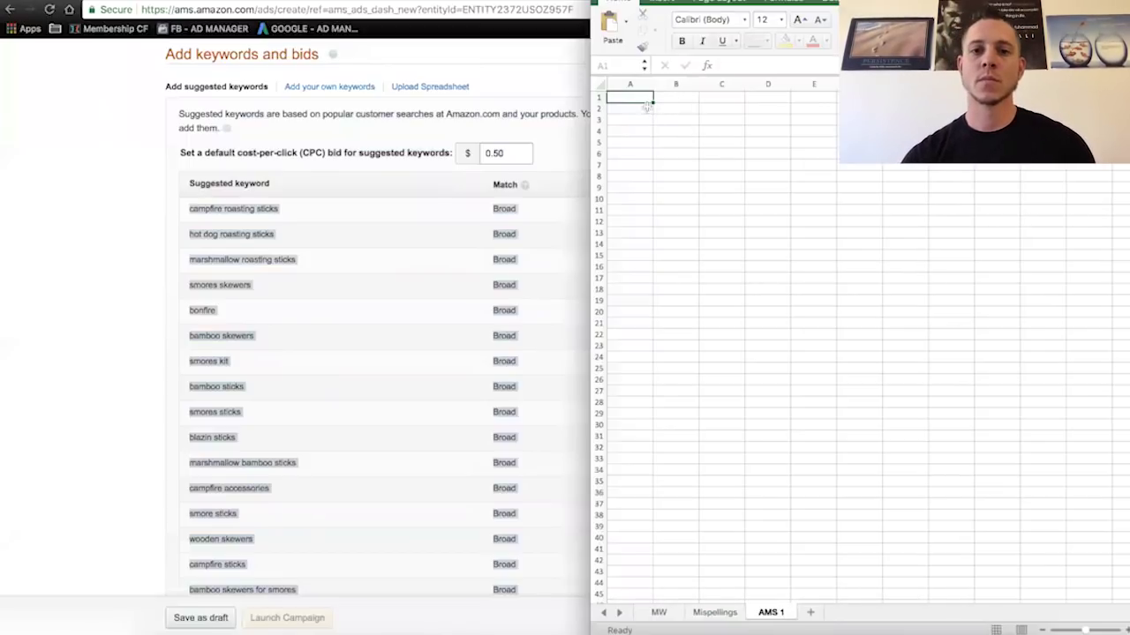
{"action": "left_click", "coordinate": [629, 98]}
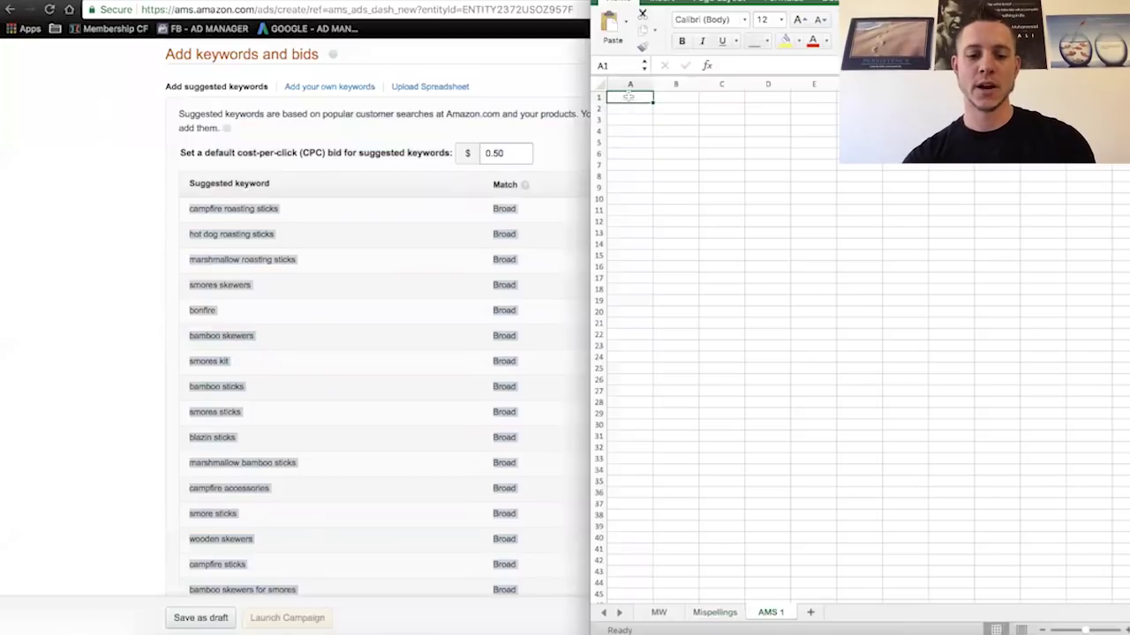
{"action": "key", "text": "super+v"}
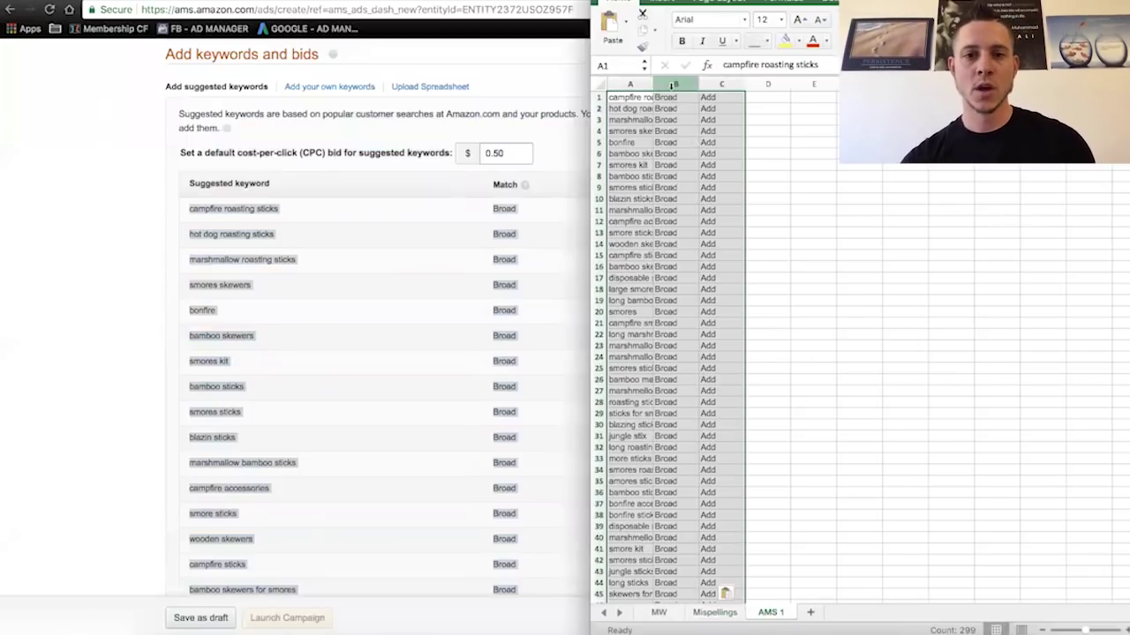
Step: Remove the Broad and Add entries from columns B and C and widen column A to fit the keywords
{"action": "left_click_drag", "start_coordinate": [676, 84], "coordinate": [710, 84]}
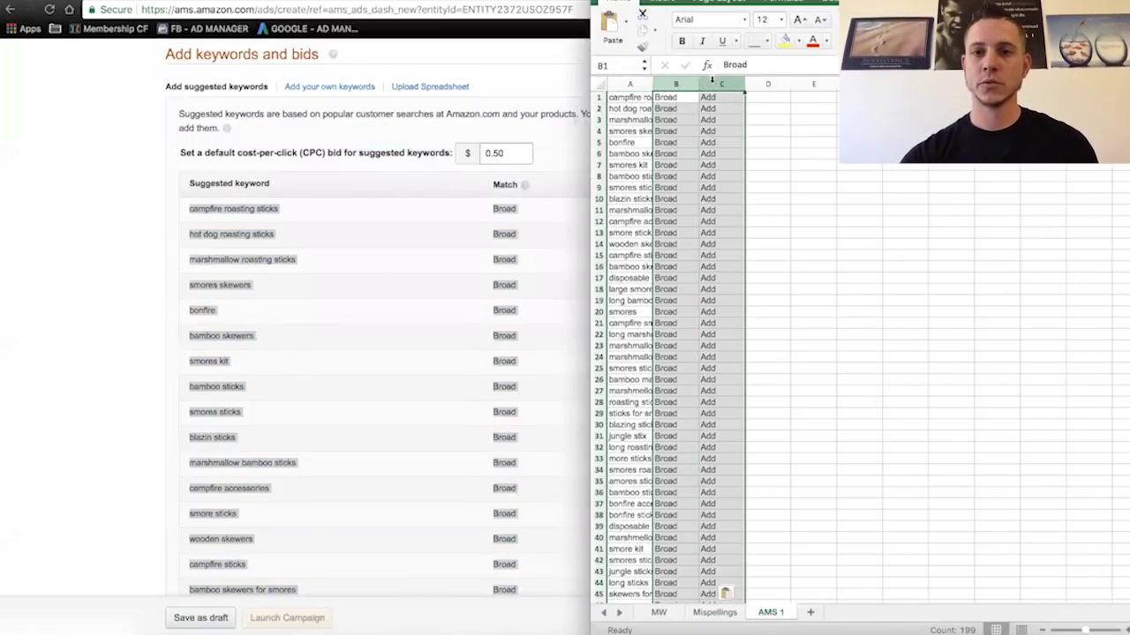
{"action": "right_click", "coordinate": [713, 83]}
{"action": "left_click", "coordinate": [763, 166]}
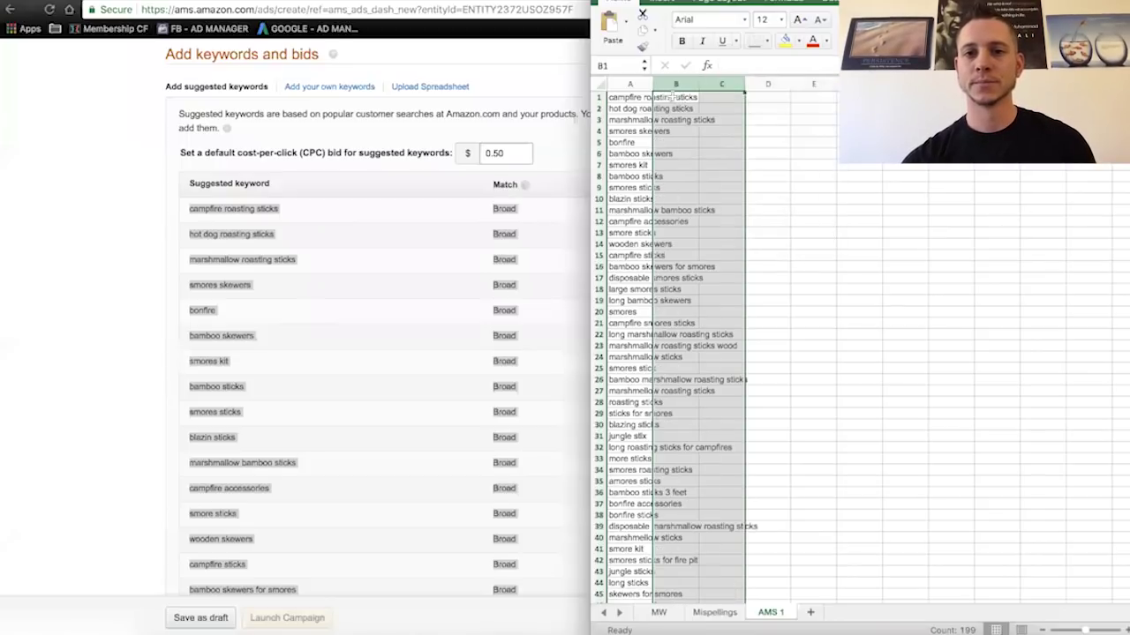
{"action": "left_click_drag", "start_coordinate": [653, 83], "coordinate": [741, 85]}
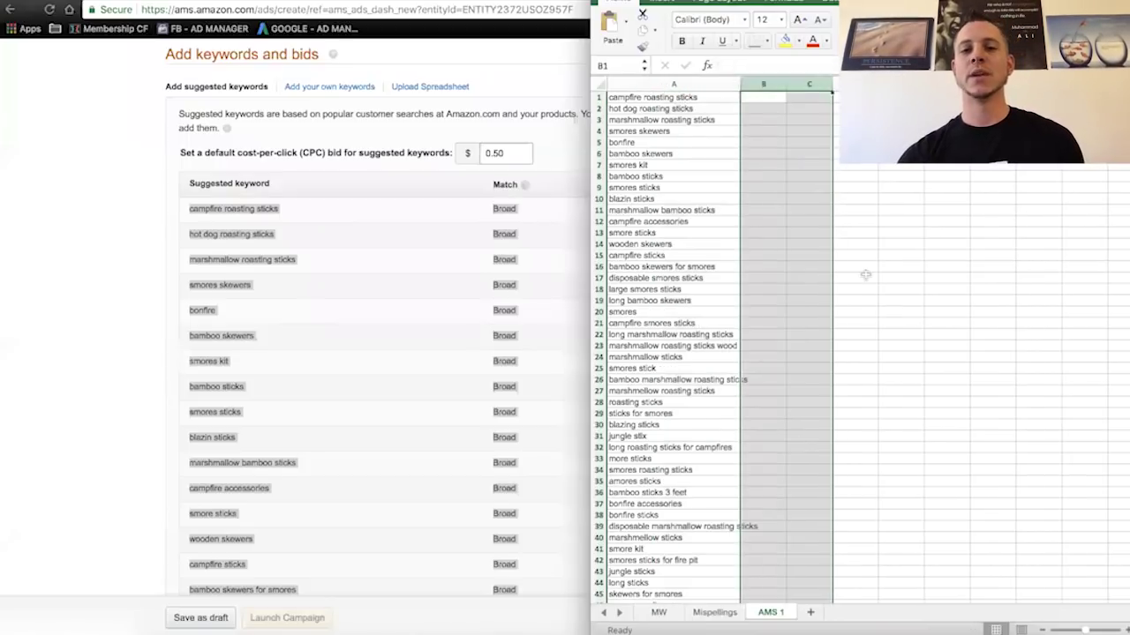
{"action": "left_click", "coordinate": [863, 276]}
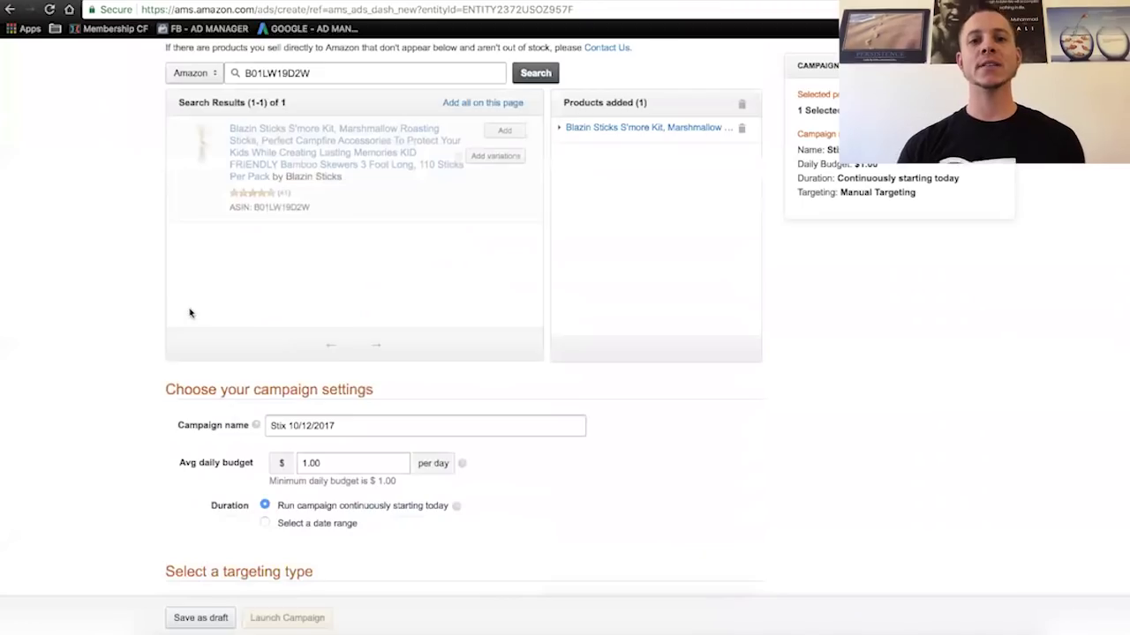
Step: Return to the browser, search Amazon for bamboo sticks and look through the sponsored and regular product listings
{"action": "scroll", "coordinate": [190, 313], "scroll_direction": "up", "scroll_amount": 5}
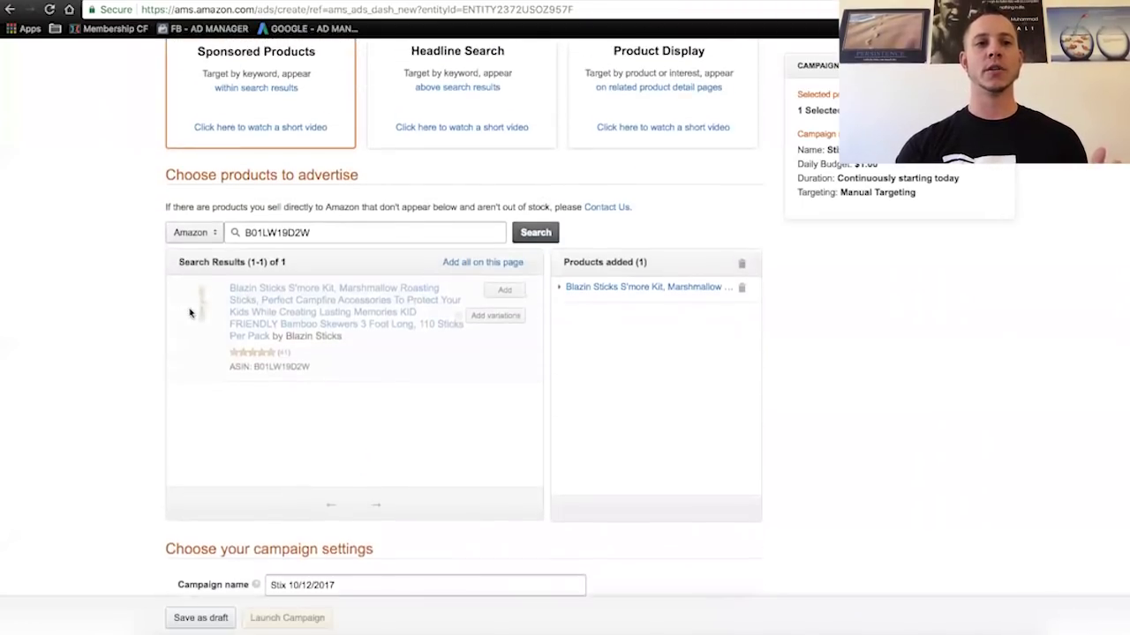
{"action": "scroll", "coordinate": [189, 312], "scroll_direction": "up", "scroll_amount": 1}
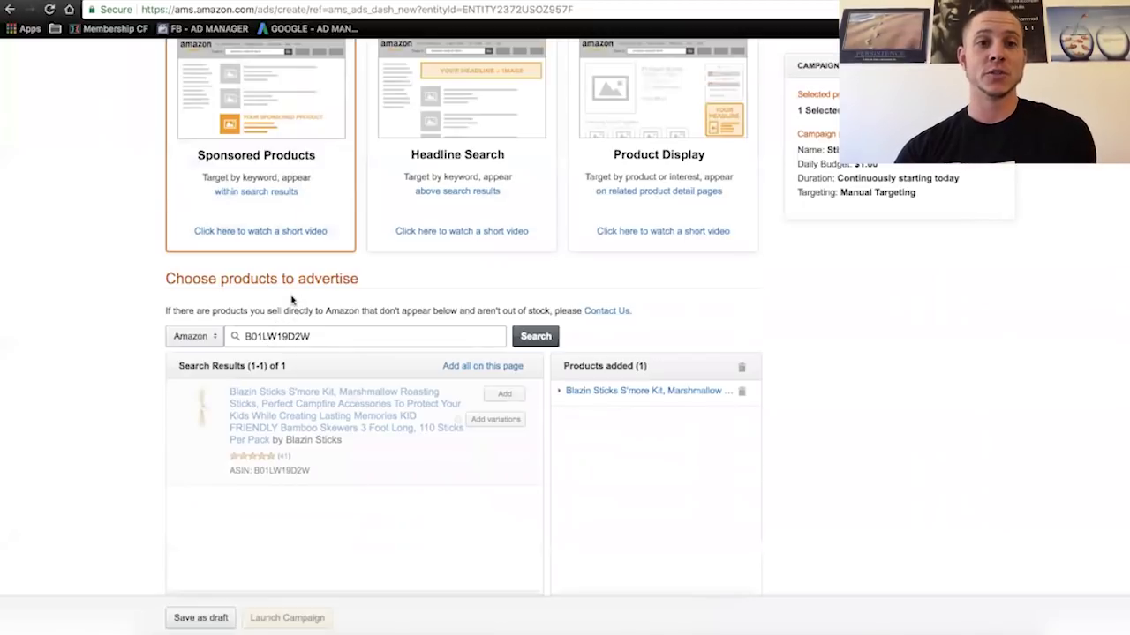
{"action": "key", "text": "ctrl+Tab"}
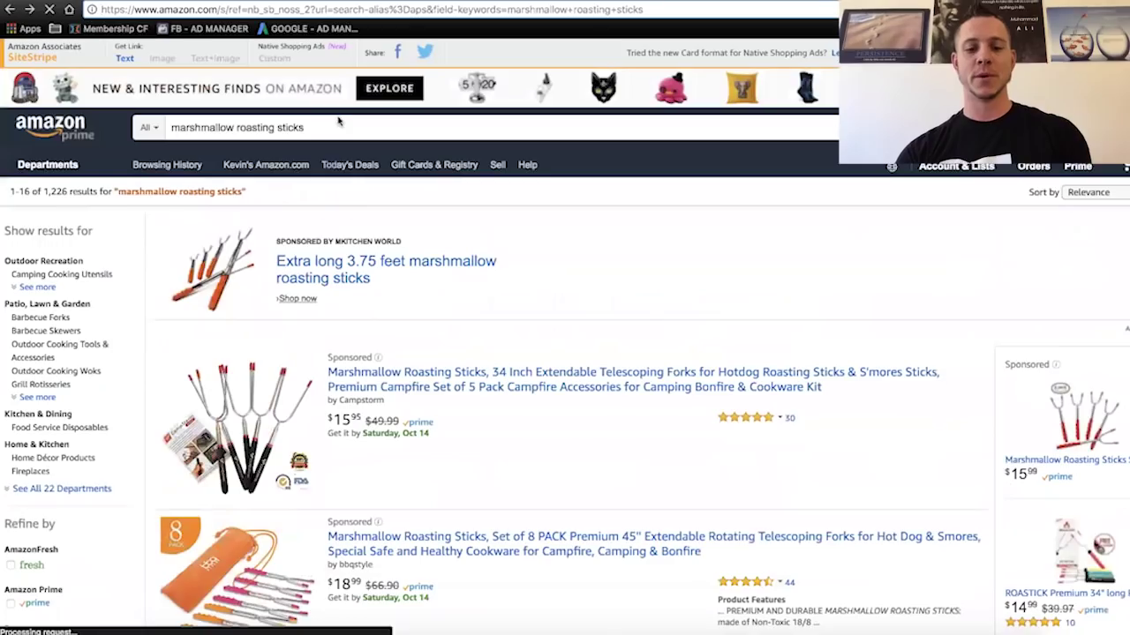
{"action": "key", "text": "ctrl+a"}
{"action": "type", "text": "ba"}
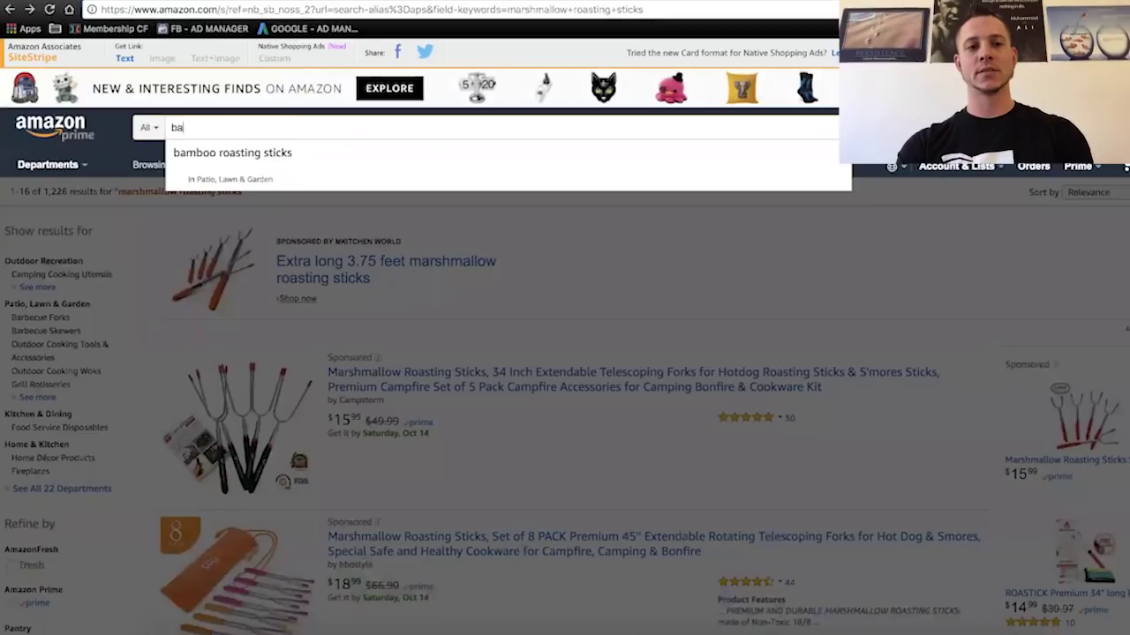
{"action": "type", "text": "mboo sticks"}
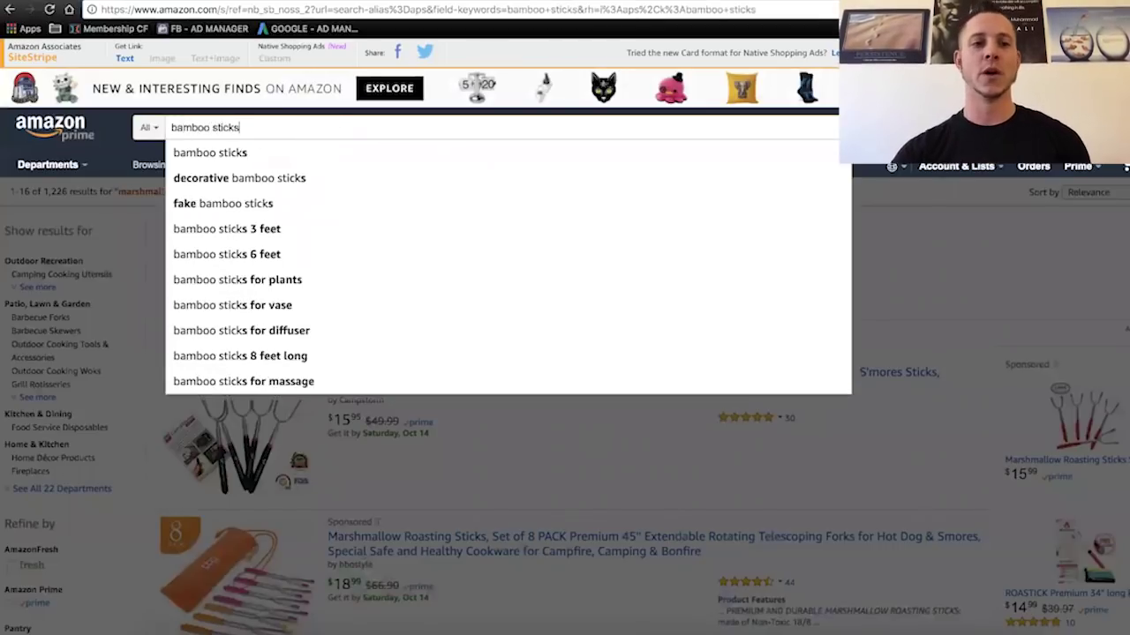
{"action": "key", "text": "Return"}
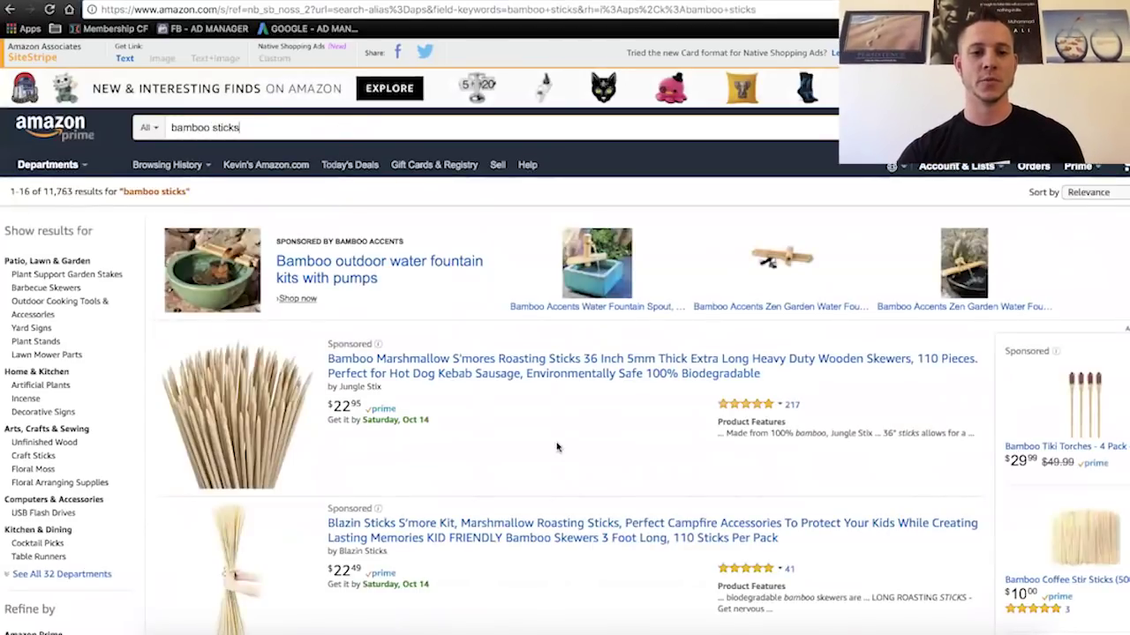
{"action": "scroll", "coordinate": [557, 448], "scroll_direction": "down", "scroll_amount": 2}
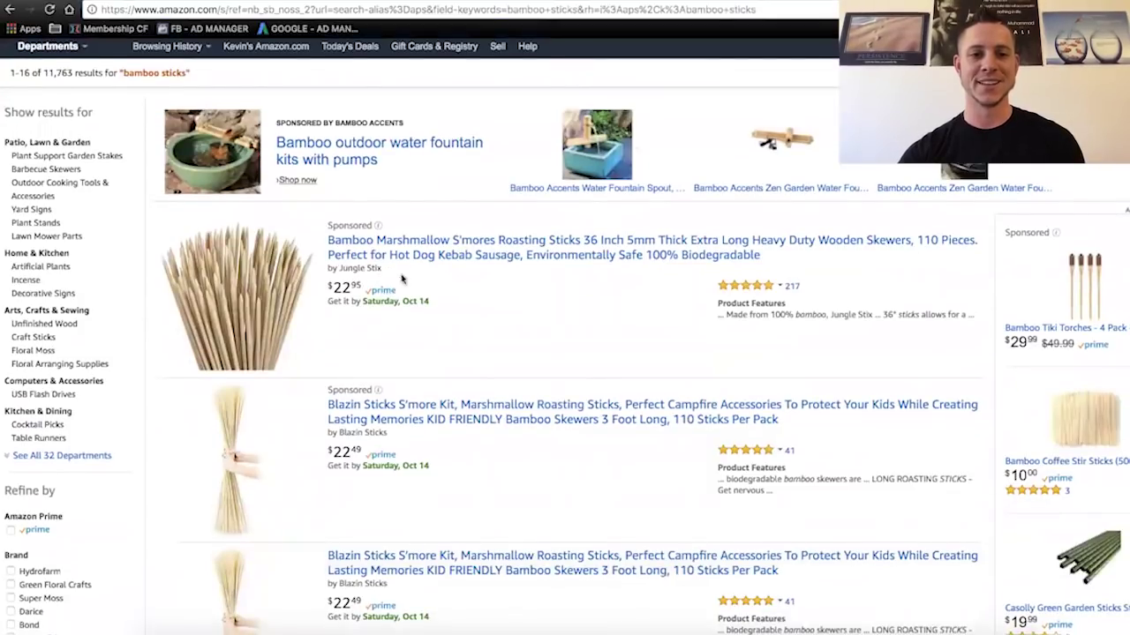
{"action": "scroll", "coordinate": [480, 322], "scroll_direction": "down", "scroll_amount": 3}
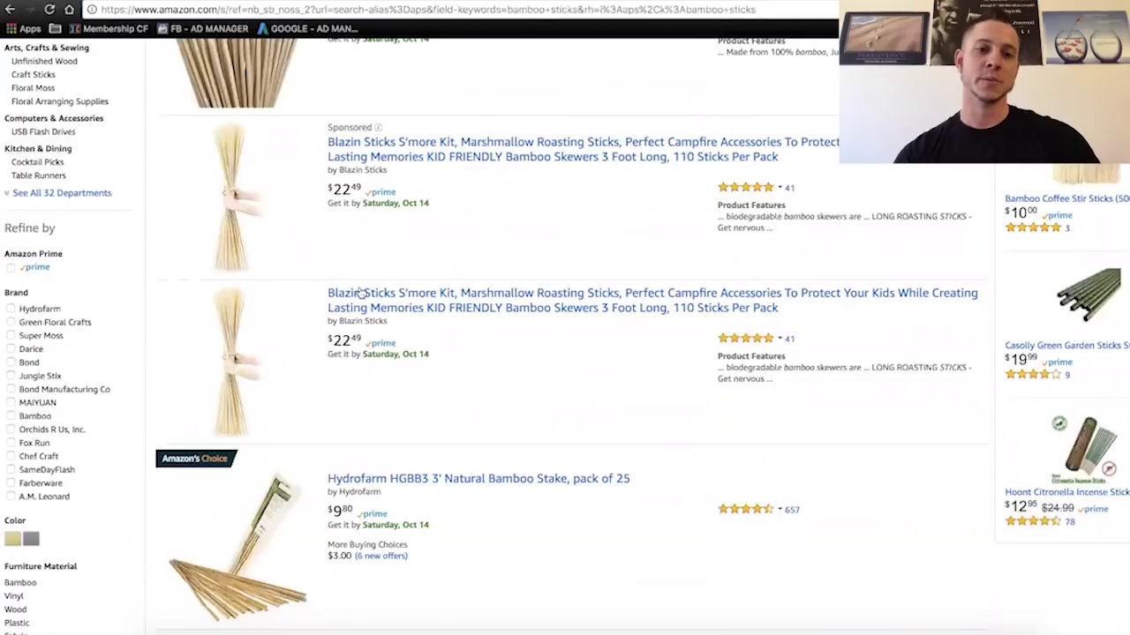
{"action": "scroll", "coordinate": [422, 307], "scroll_direction": "down", "scroll_amount": 2}
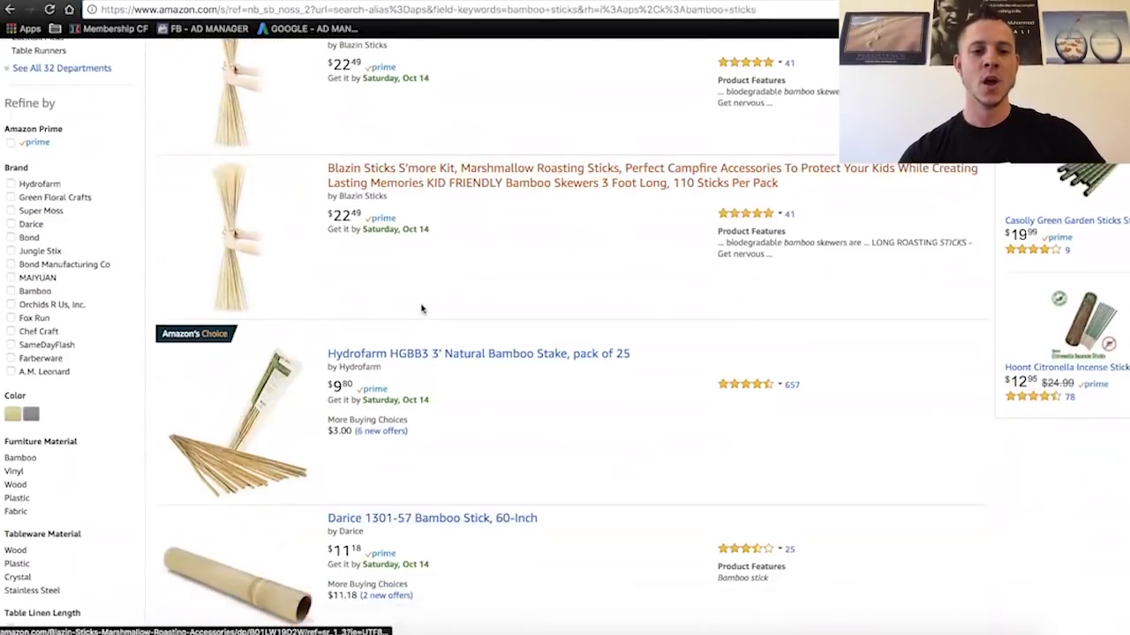
{"action": "scroll", "coordinate": [480, 408], "scroll_direction": "down", "scroll_amount": 5}
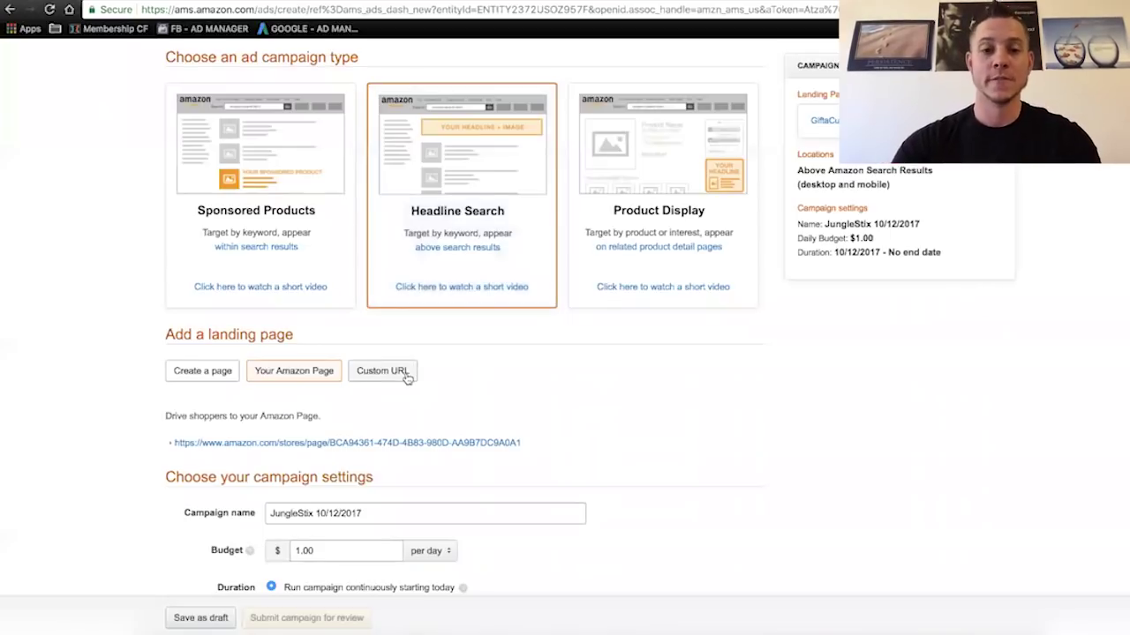
Step: Enlarge the own-keywords entry box in the Headline Search campaign's keywords and bids section to make it taller
{"action": "scroll", "coordinate": [84, 362], "scroll_direction": "down", "scroll_amount": 2}
{"action": "scroll", "coordinate": [84, 362], "scroll_direction": "down", "scroll_amount": 10}
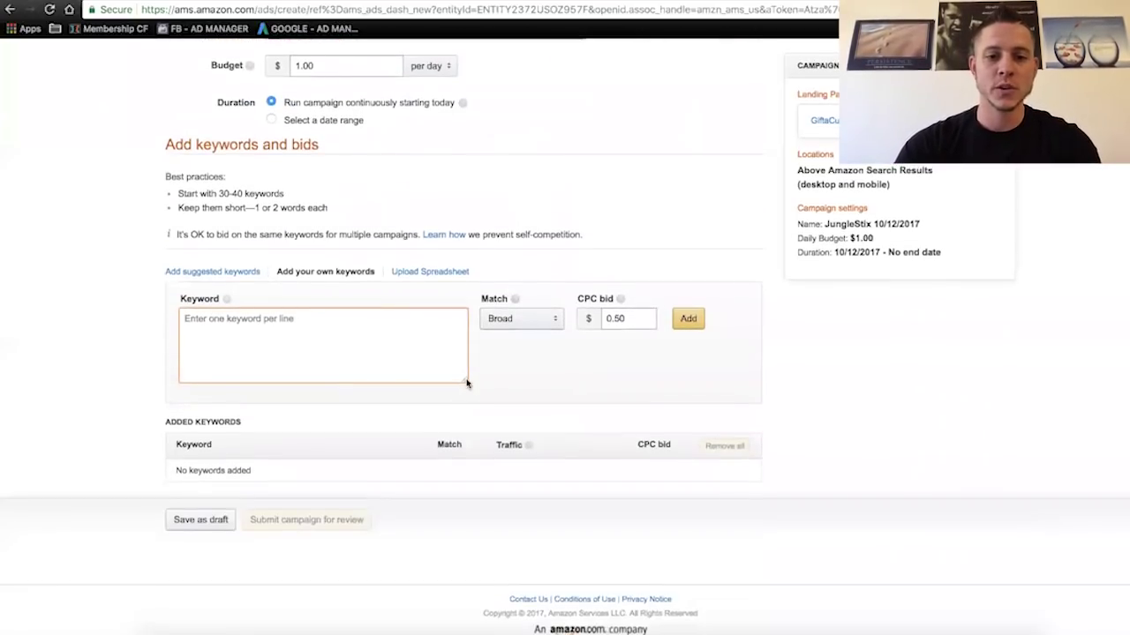
{"action": "left_click_drag", "start_coordinate": [466, 379], "coordinate": [583, 547]}
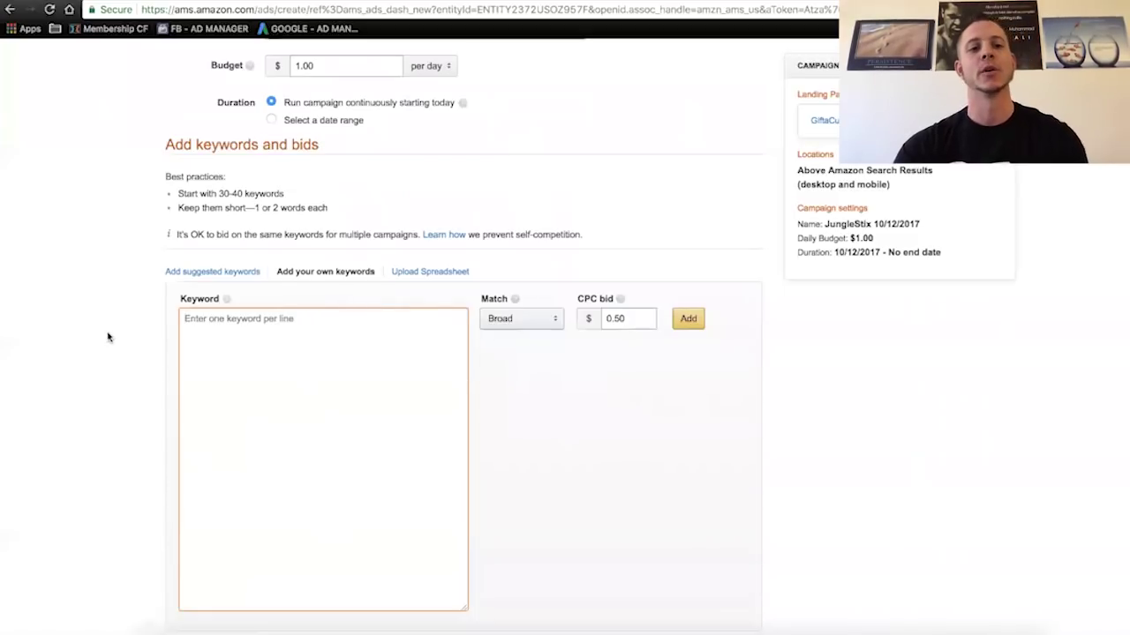
Step: Review the campaign setup page and the Amazon bamboo sticks results with their sponsored listings, and return to the own-keywords entry box
{"action": "scroll", "coordinate": [108, 337], "scroll_direction": "up", "scroll_amount": 12}
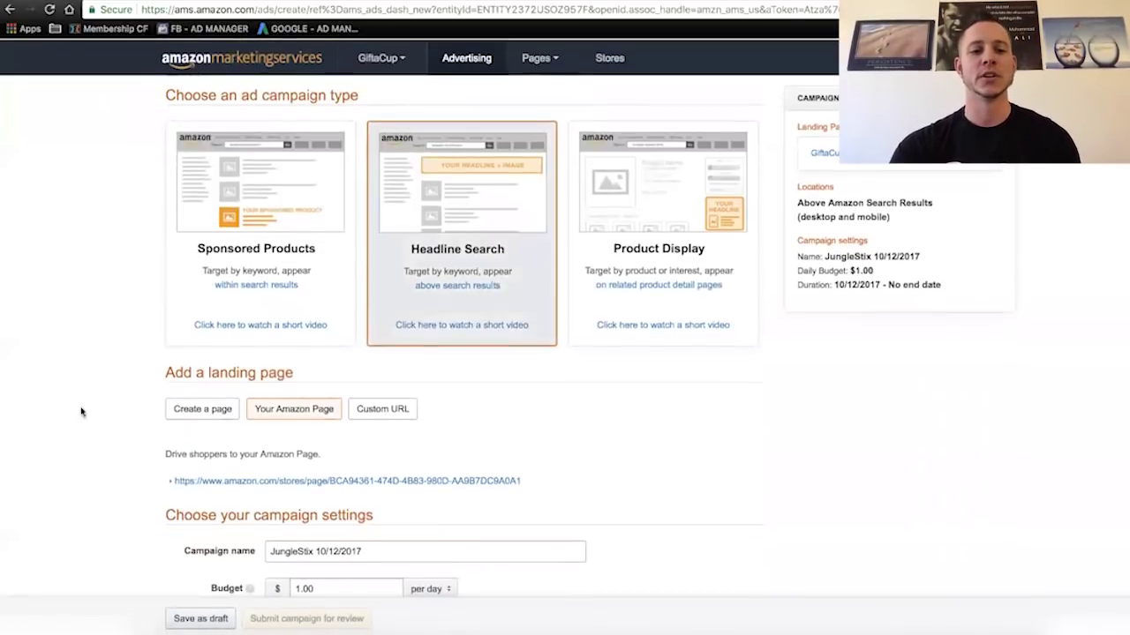
{"action": "scroll", "coordinate": [77, 410], "scroll_direction": "down", "scroll_amount": 12}
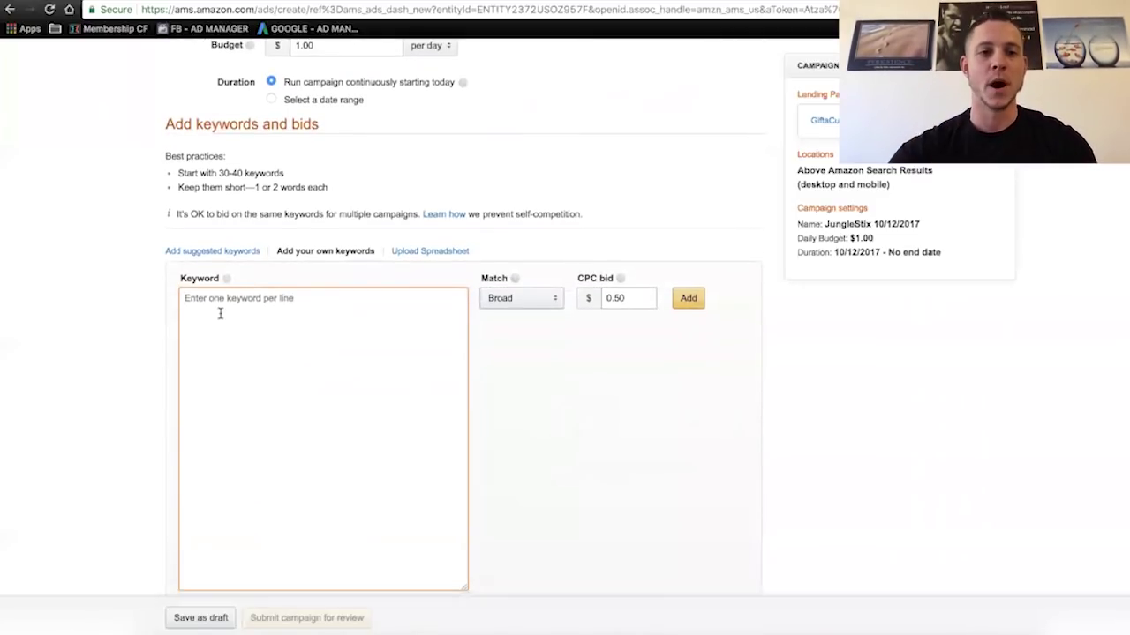
{"action": "scroll", "coordinate": [108, 298], "scroll_direction": "down", "scroll_amount": 1}
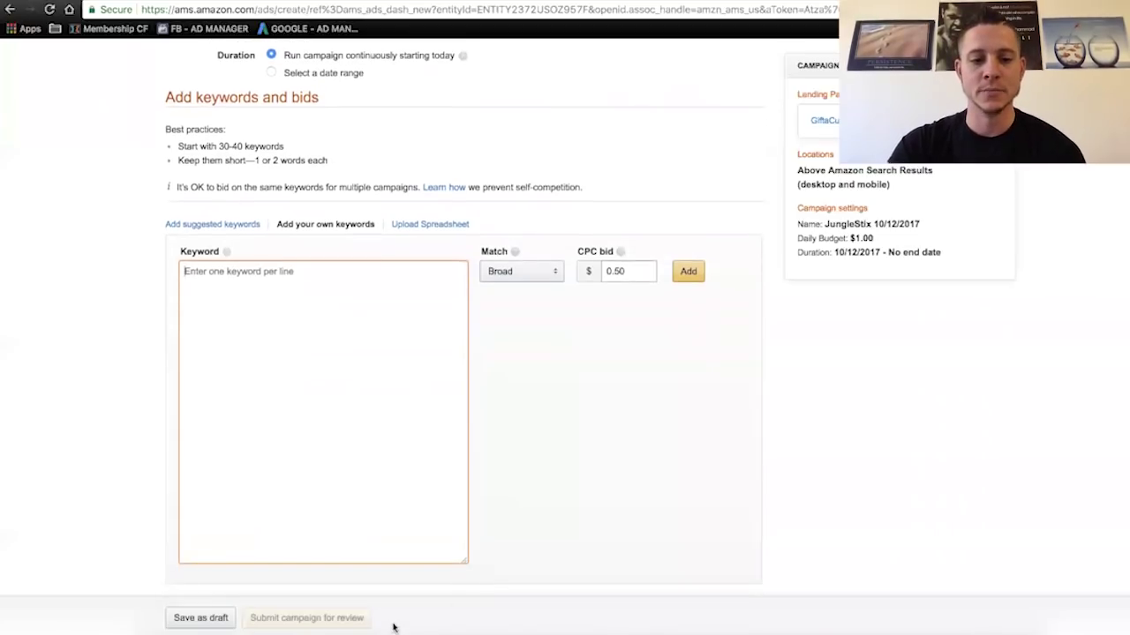
{"action": "left_click", "coordinate": [417, 3]}
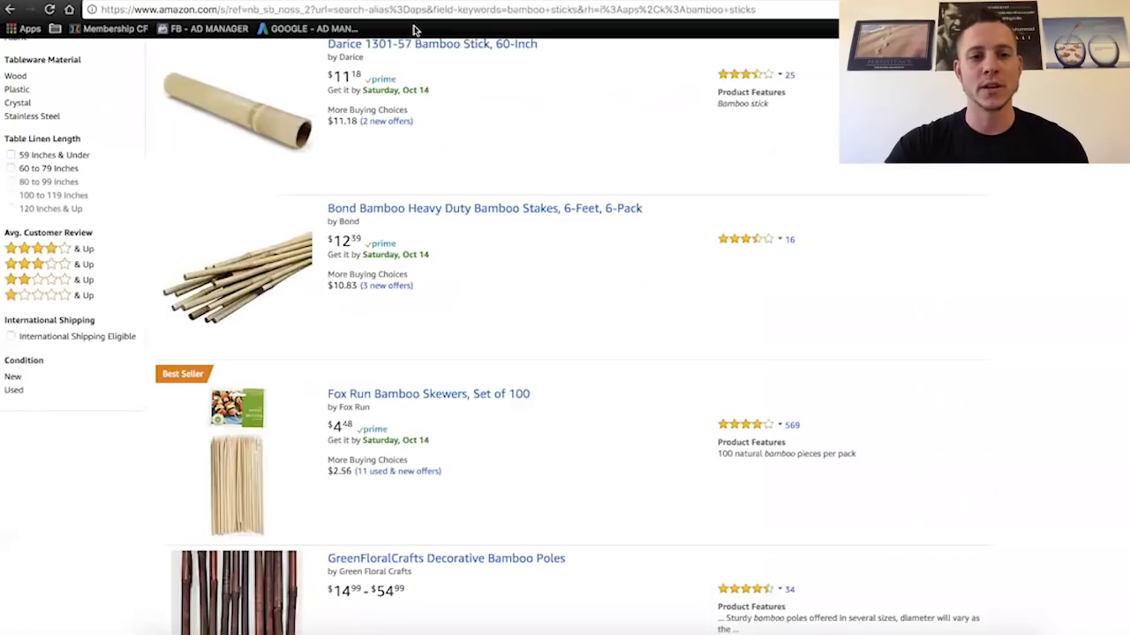
{"action": "scroll", "coordinate": [550, 329], "scroll_direction": "up", "scroll_amount": 10}
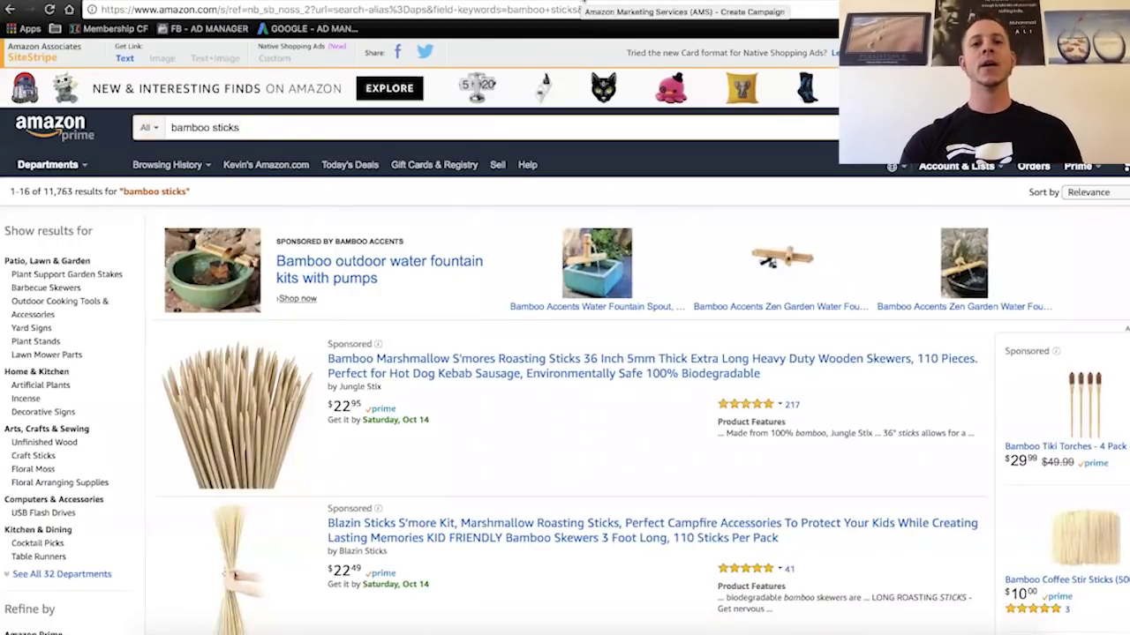
{"action": "left_click", "coordinate": [582, 2]}
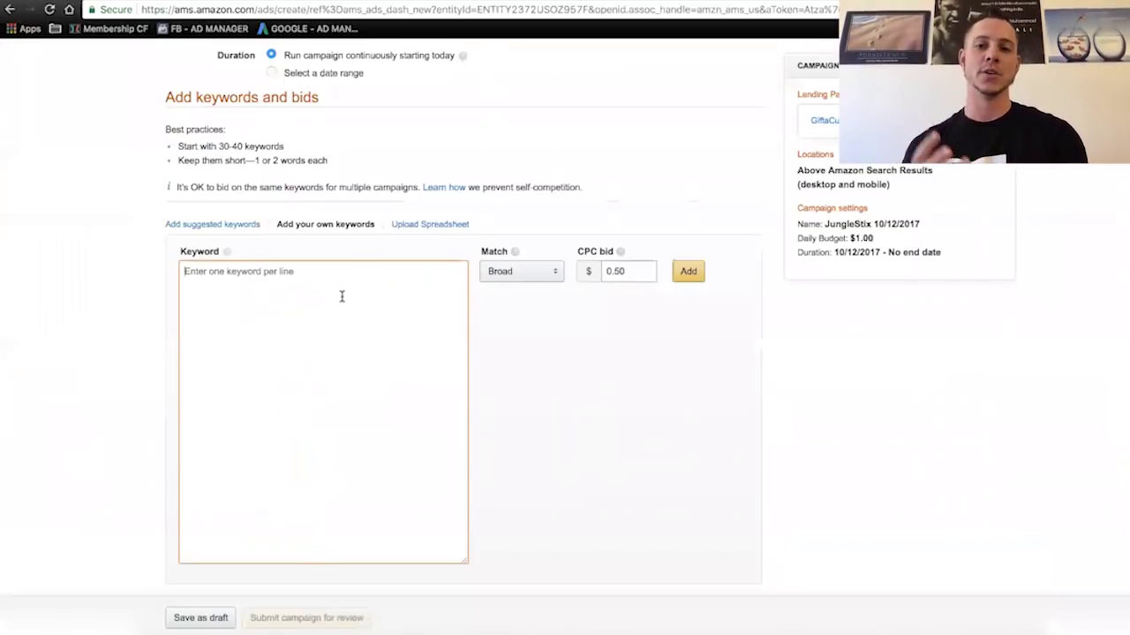
Step: Shorten the own-keywords entry box, look up bamboo sk in it and add all of its suggested keywords
{"action": "type", "text": "bamboo"}
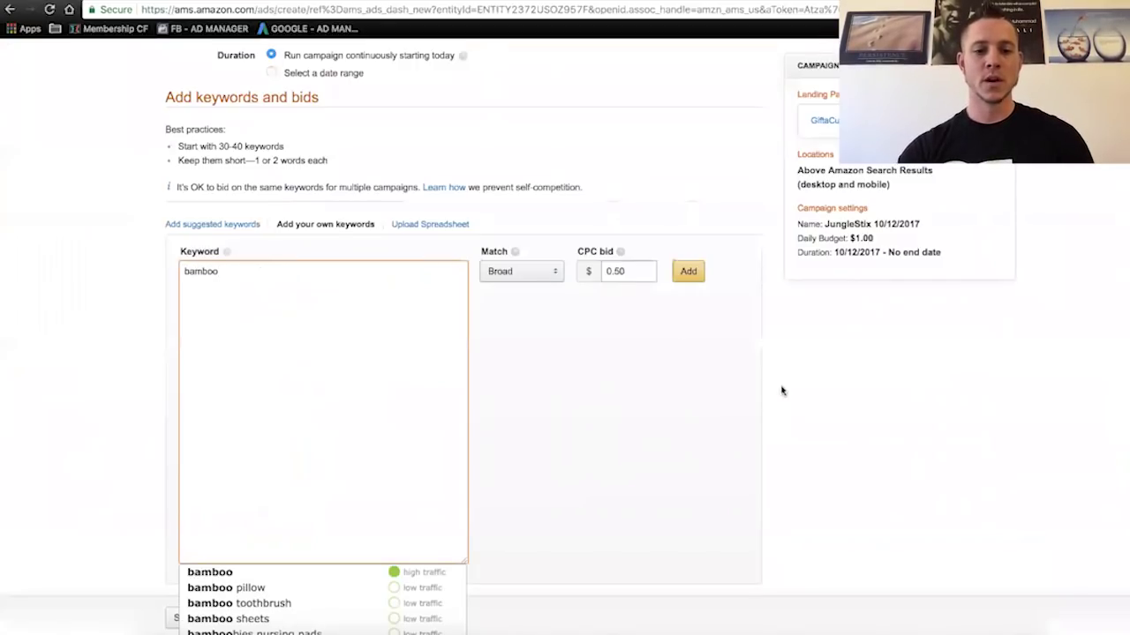
{"action": "scroll", "coordinate": [706, 423], "scroll_direction": "down", "scroll_amount": 1}
{"action": "left_click_drag", "start_coordinate": [466, 511], "coordinate": [336, 393]}
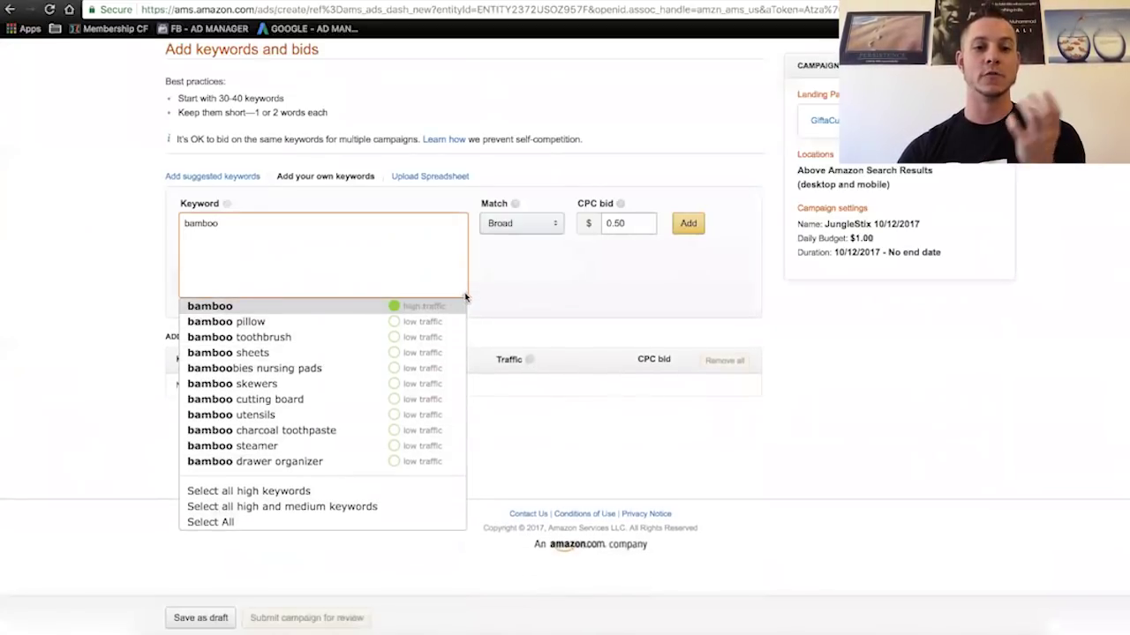
{"action": "left_click_drag", "start_coordinate": [464, 296], "coordinate": [481, 341]}
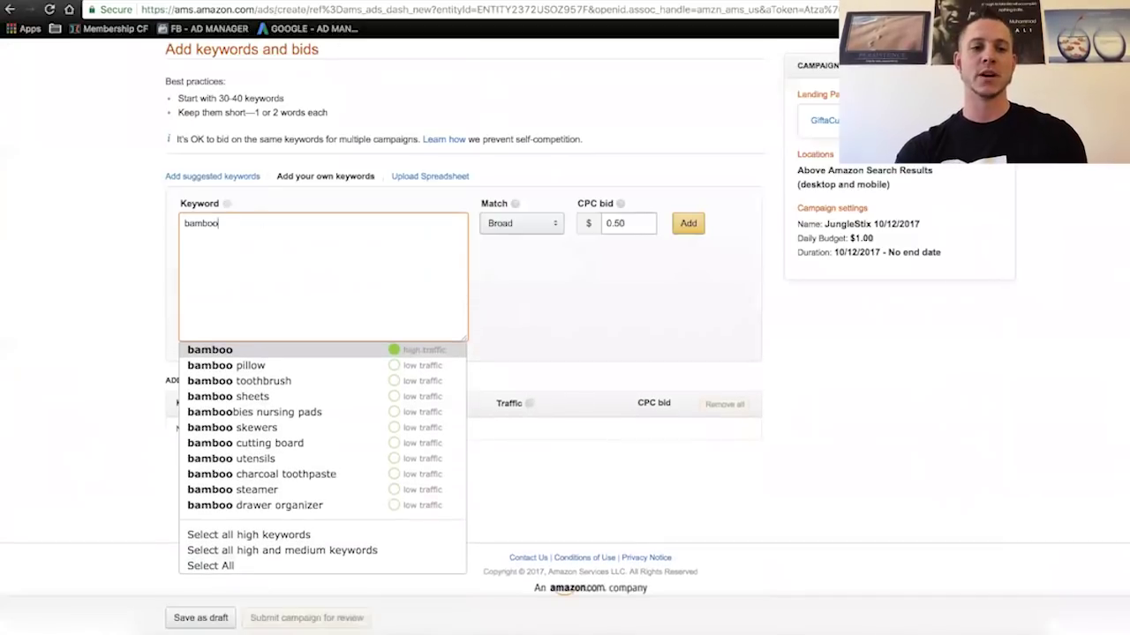
{"action": "type", "text": "s"}
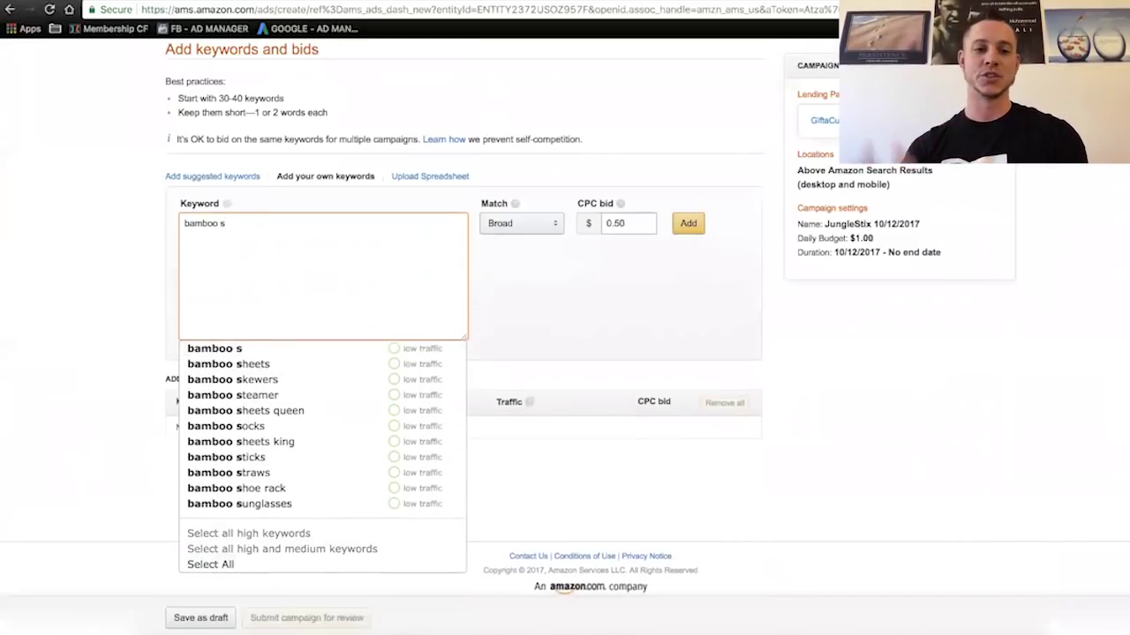
{"action": "type", "text": "k"}
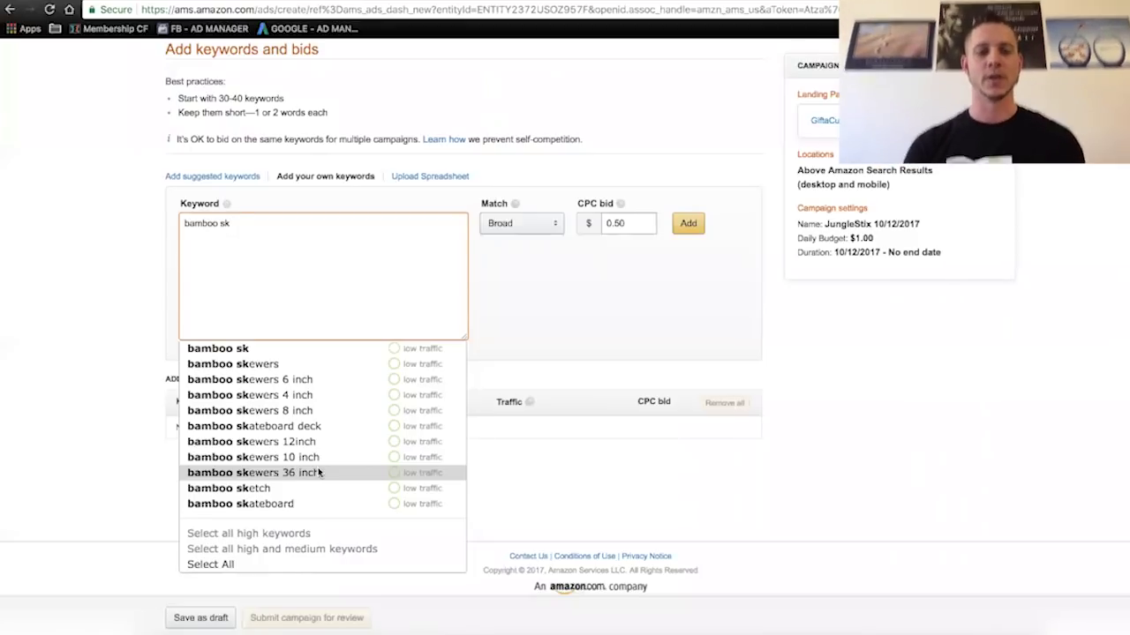
{"action": "left_click", "coordinate": [212, 564]}
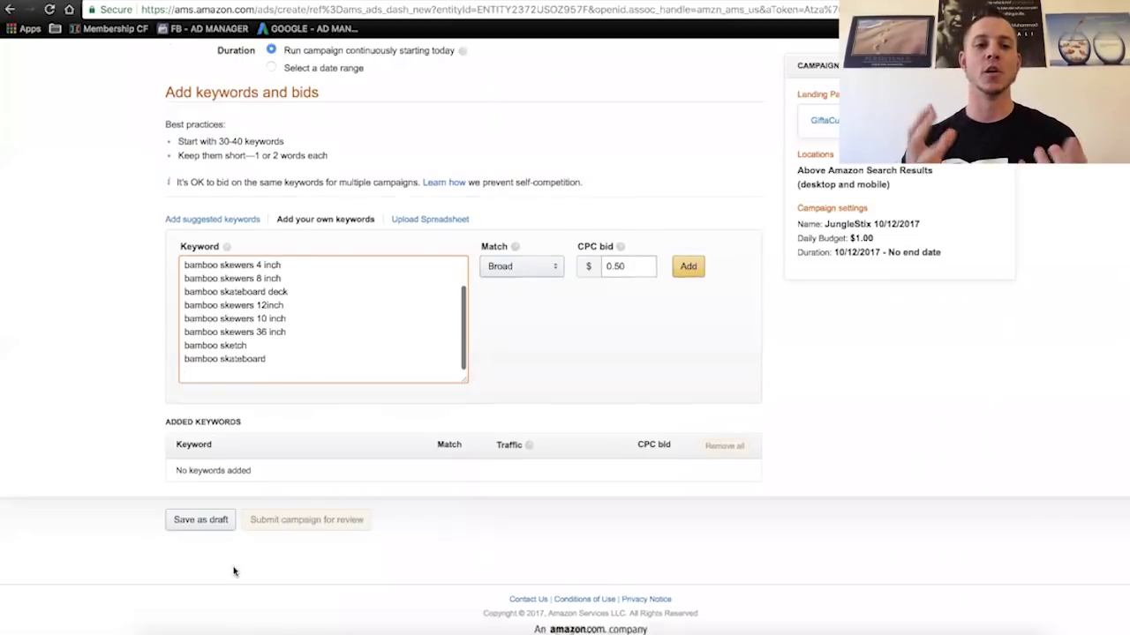
Step: Look up bamboo stick in the own-keywords entry box and add the suggested keyword bamboo sticks for vase
{"action": "type", "text": "bamboo"}
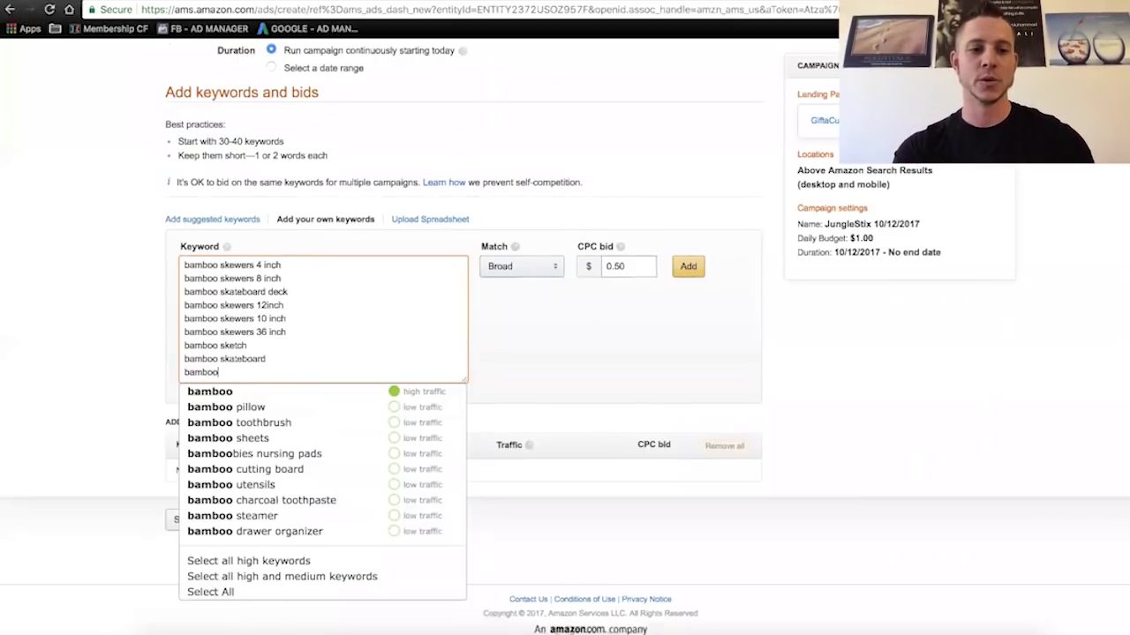
{"action": "type", "text": " sk"}
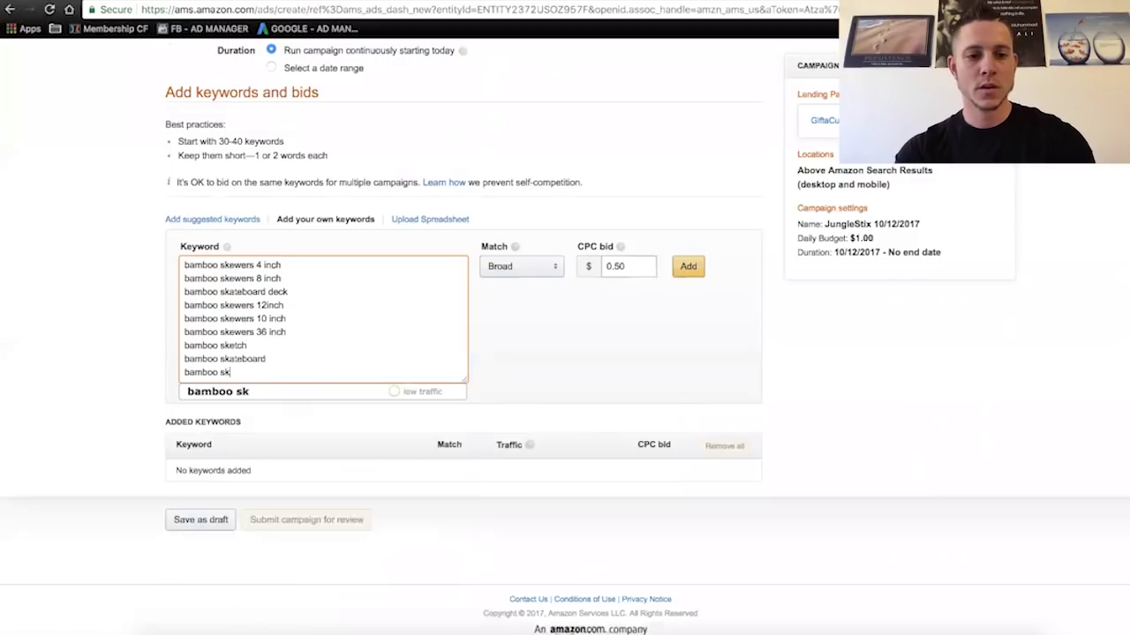
{"action": "key", "text": "BackSpace"}
{"action": "type", "text": "ti"}
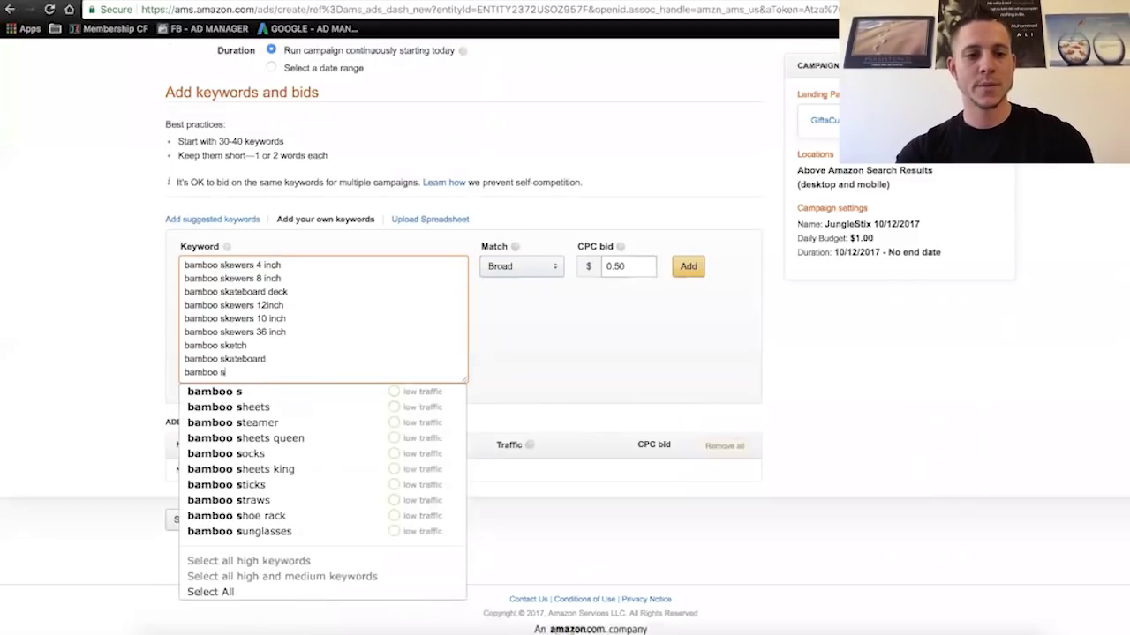
{"action": "type", "text": "ck"}
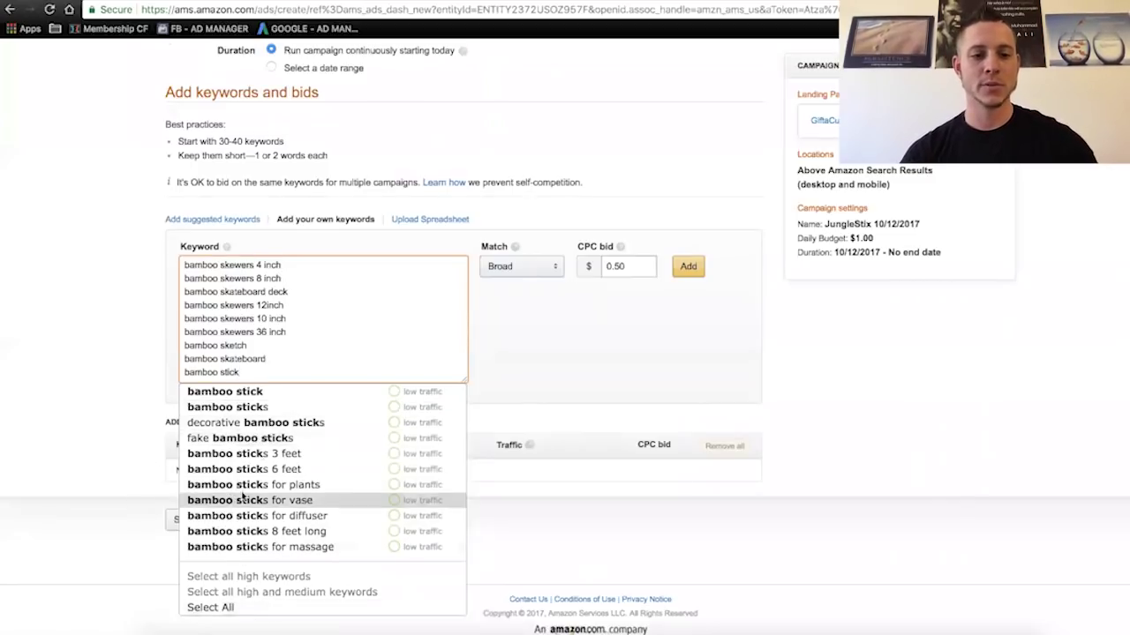
{"action": "left_click", "coordinate": [306, 500]}
Step: Look up camping sticks in the own-keywords entry box and add all of its suggested keywords
{"action": "type", "text": "camping s"}
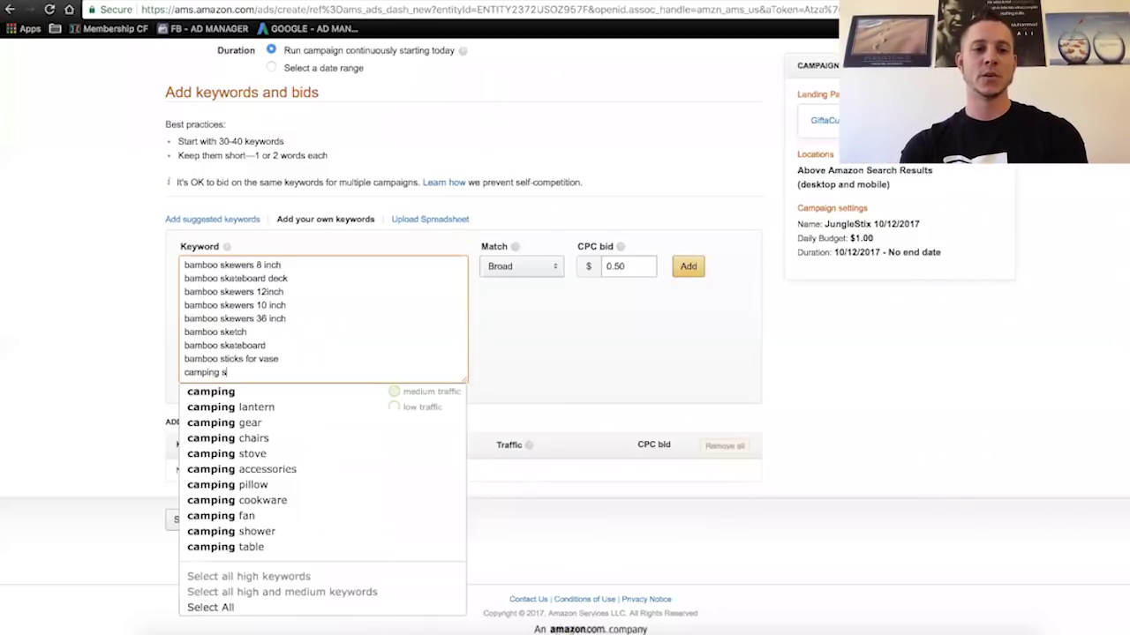
{"action": "type", "text": "ticks"}
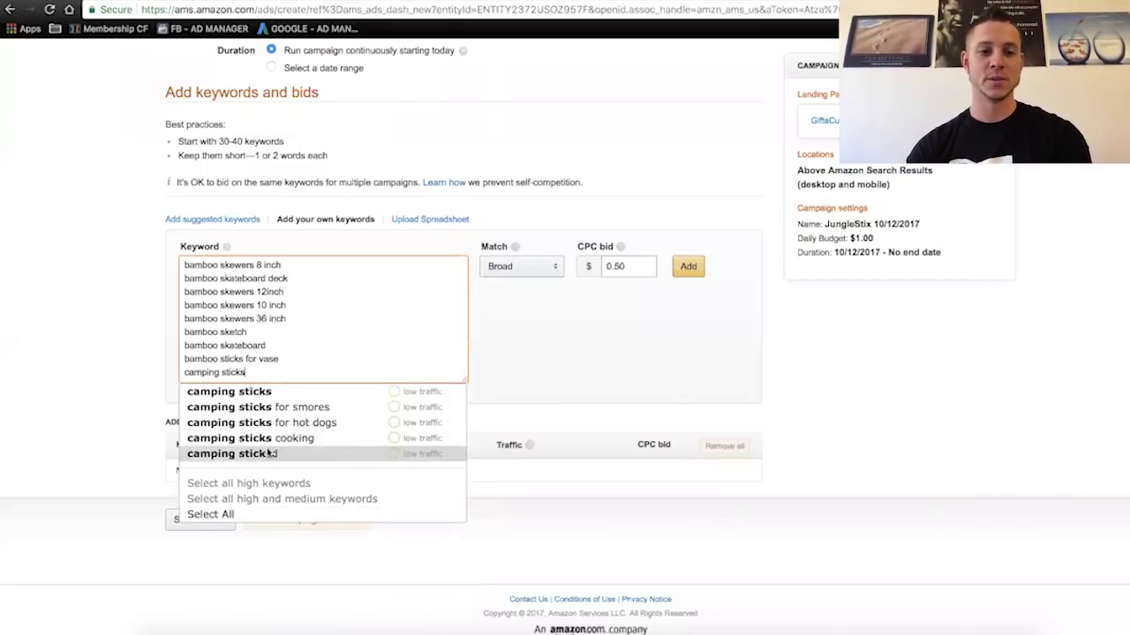
{"action": "left_click", "coordinate": [227, 517]}
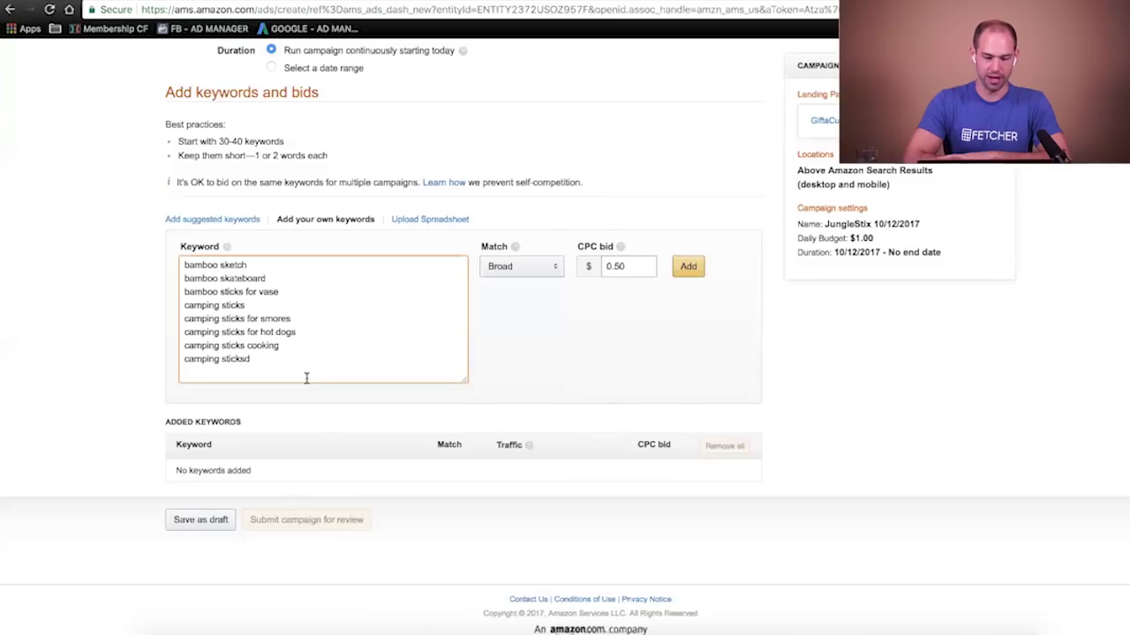
Step: Look up hot dog stick on a new line of the keyword list and add all of its suggestions
{"action": "key", "text": "Return"}
{"action": "type", "text": "hot do"}
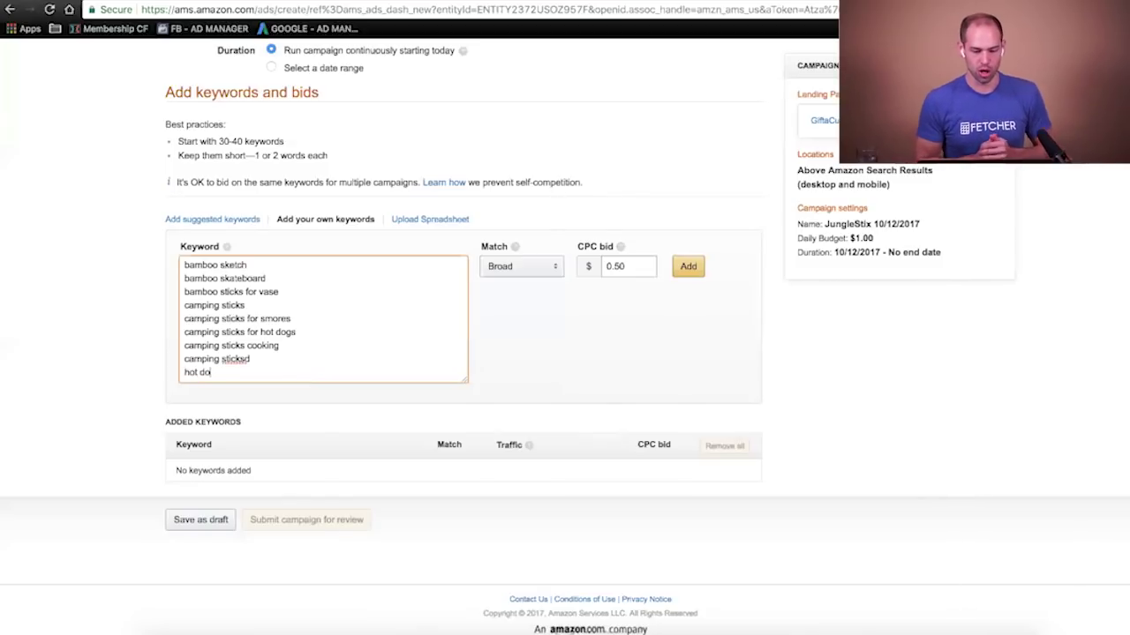
{"action": "type", "text": "g stick"}
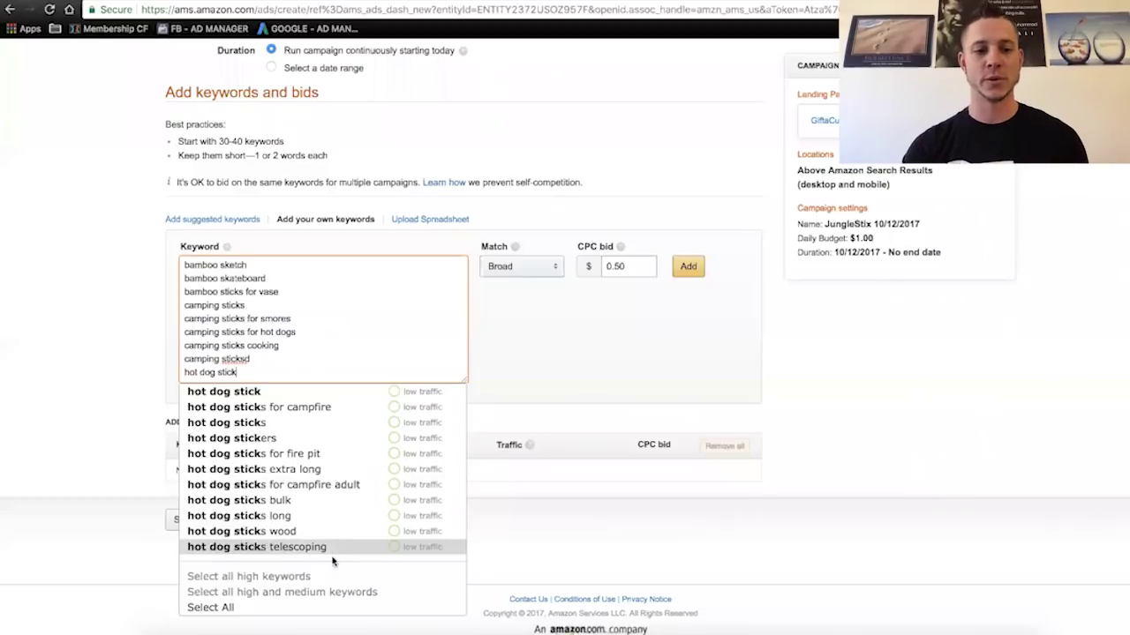
{"action": "left_click", "coordinate": [274, 606]}
Step: Look up smores stick on a new line of the keyword list and add all of its suggestions
{"action": "key", "text": "Return"}
{"action": "type", "text": "smores"}
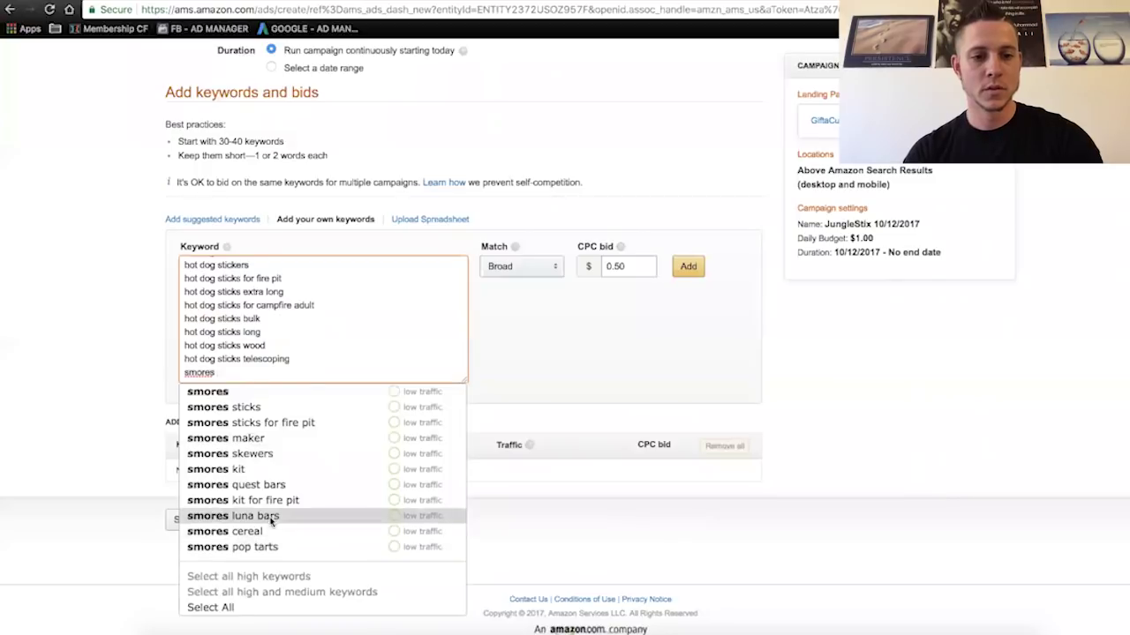
{"action": "type", "text": "st"}
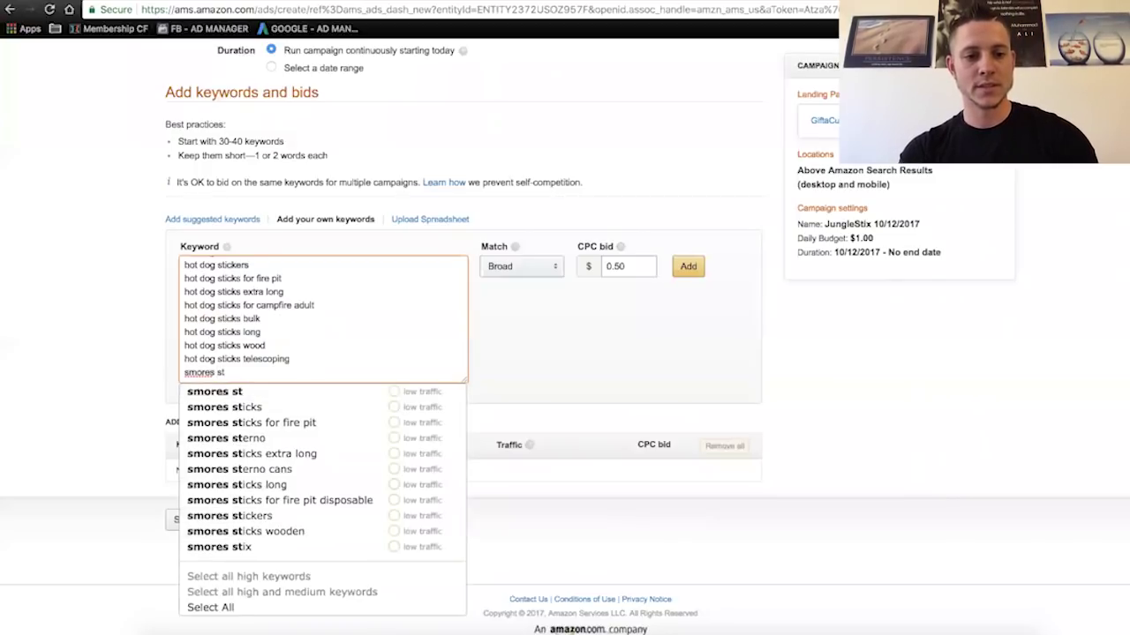
{"action": "type", "text": "ick"}
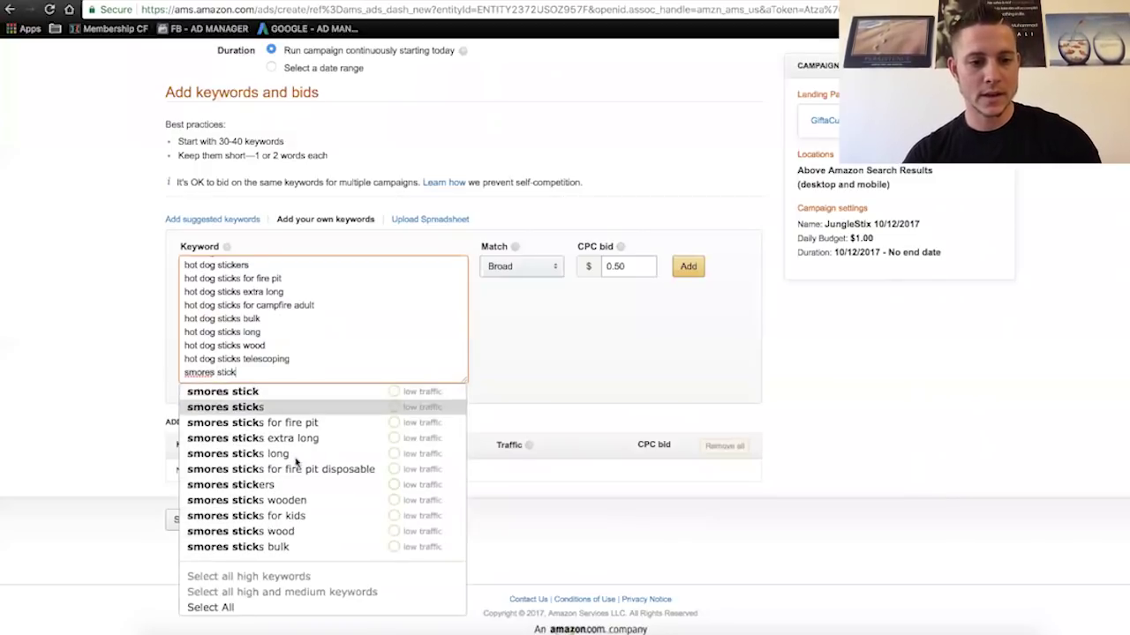
{"action": "left_click", "coordinate": [267, 605]}
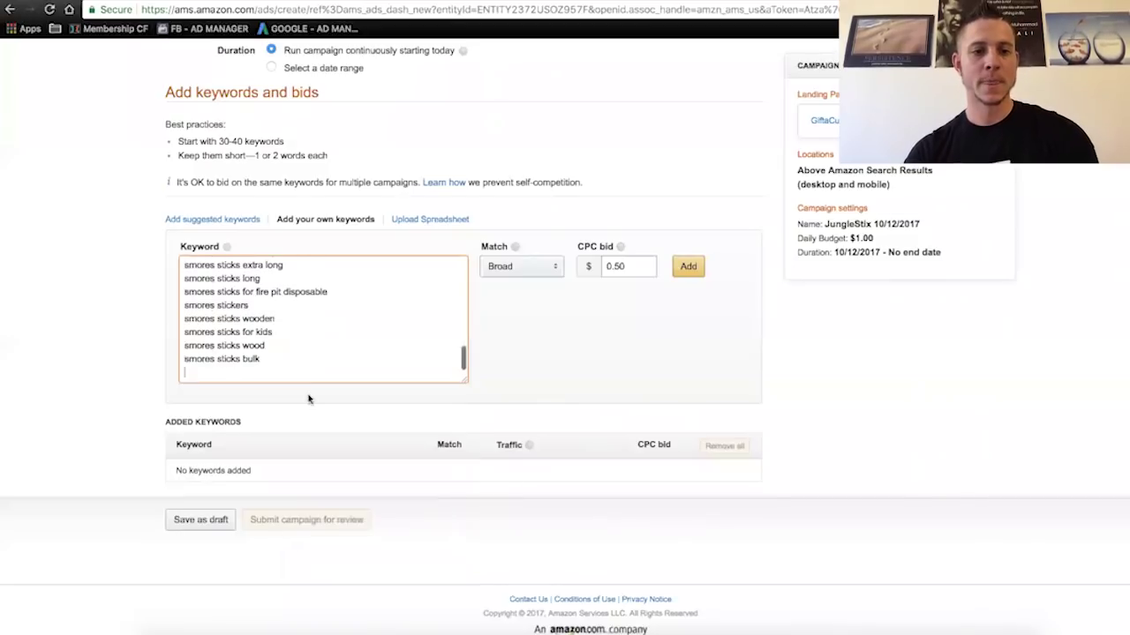
Step: Look up the apostrophe spelling s'mores stick on a new line and add all of its suggested keywords
{"action": "key", "text": "Return"}
{"action": "type", "text": "s'more"}
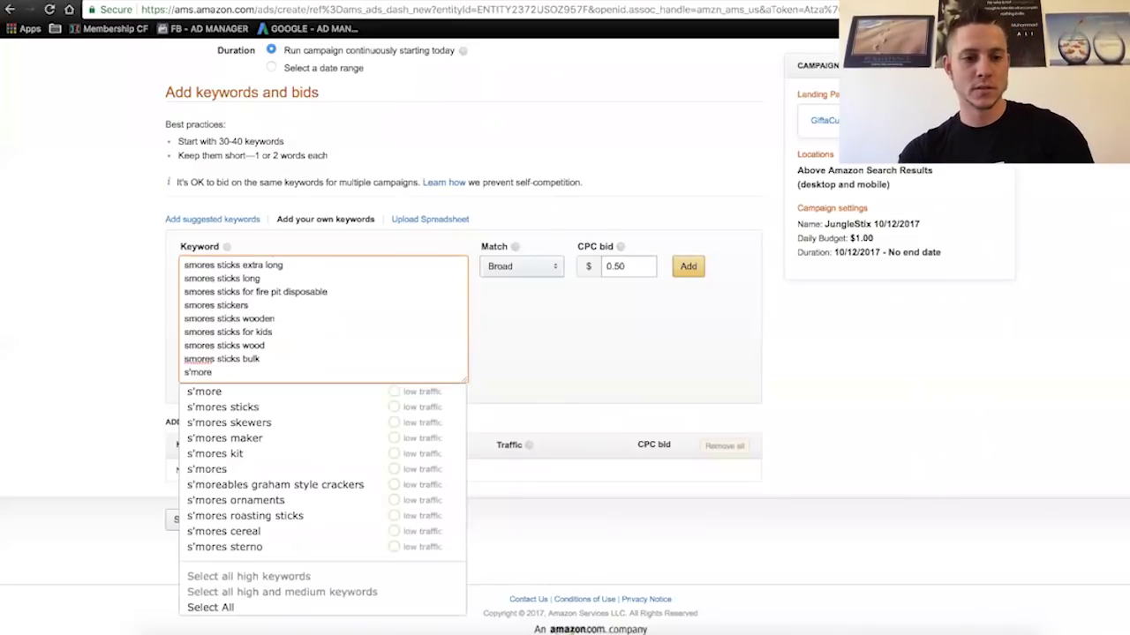
{"action": "type", "text": "s sti"}
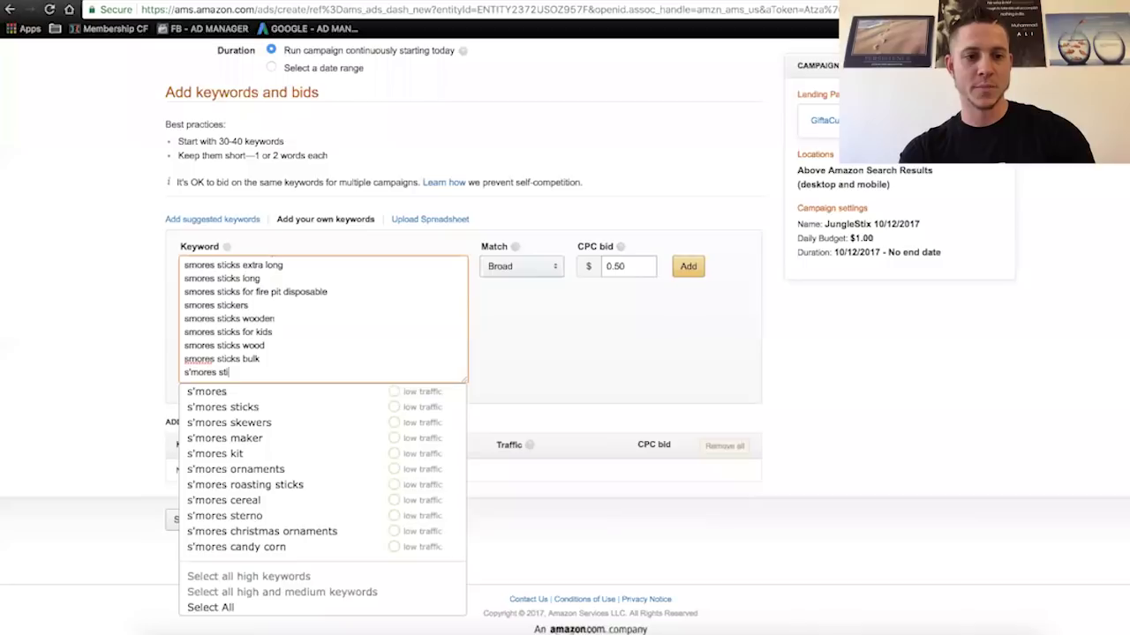
{"action": "type", "text": "ck"}
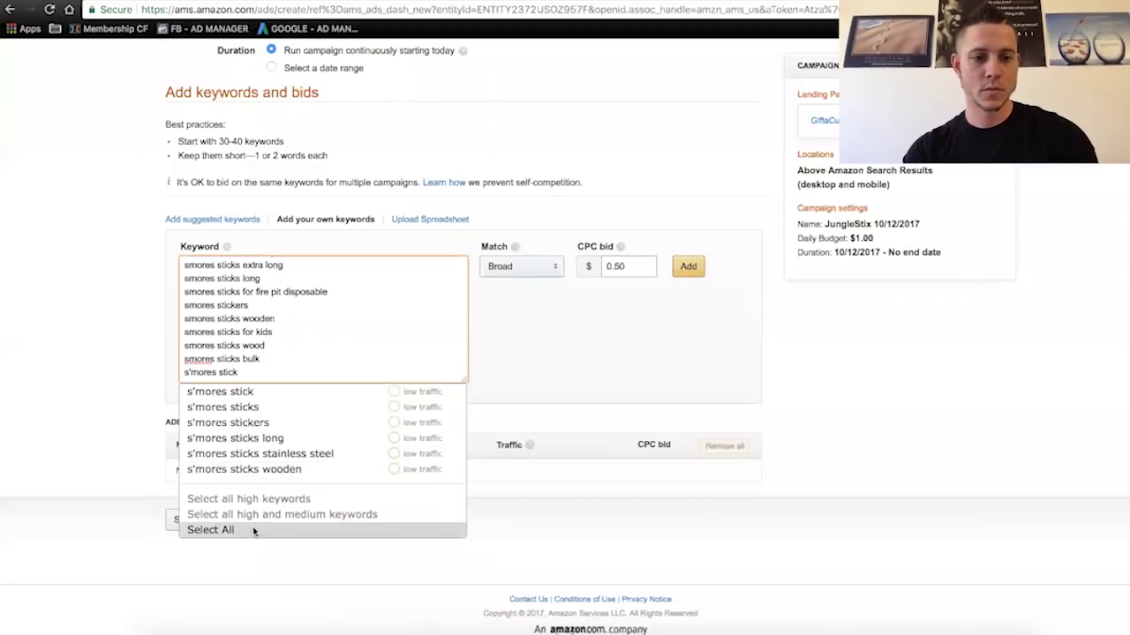
{"action": "left_click", "coordinate": [253, 529]}
Step: Look up smores skewers in the own-keywords entry box and add all of its suggested keywords
{"action": "type", "text": "smores sk"}
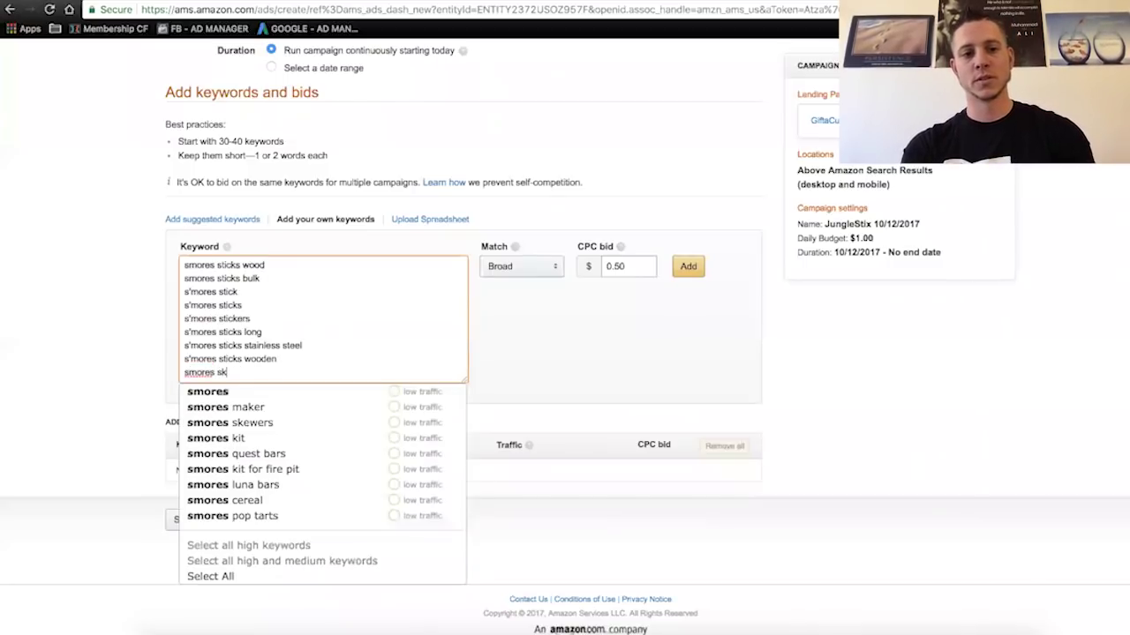
{"action": "type", "text": "ewers"}
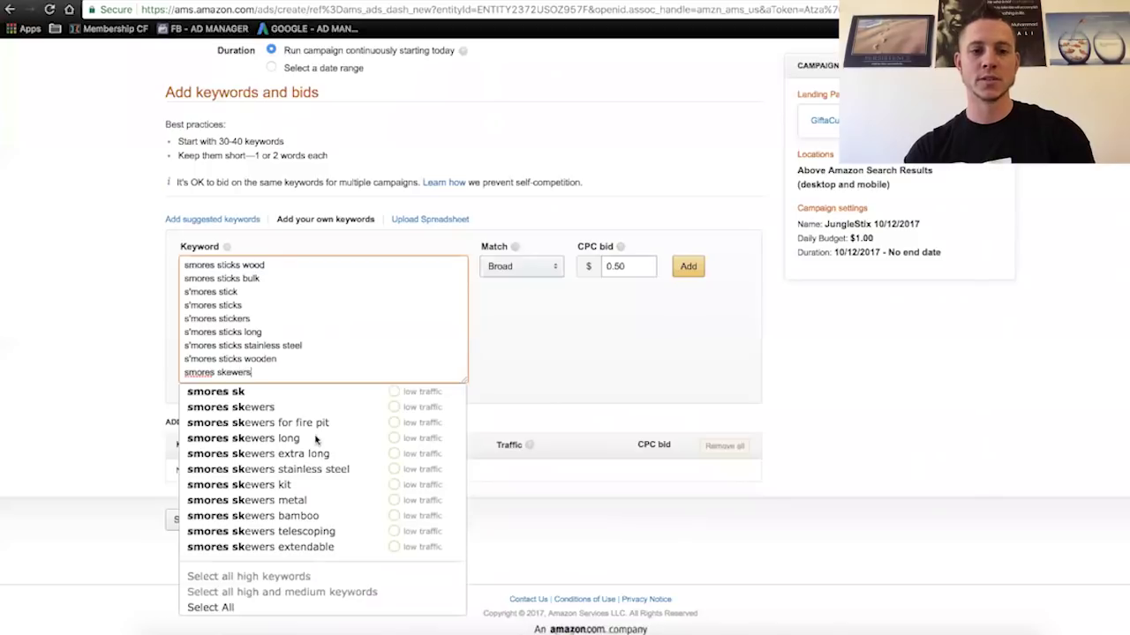
{"action": "left_click", "coordinate": [226, 596]}
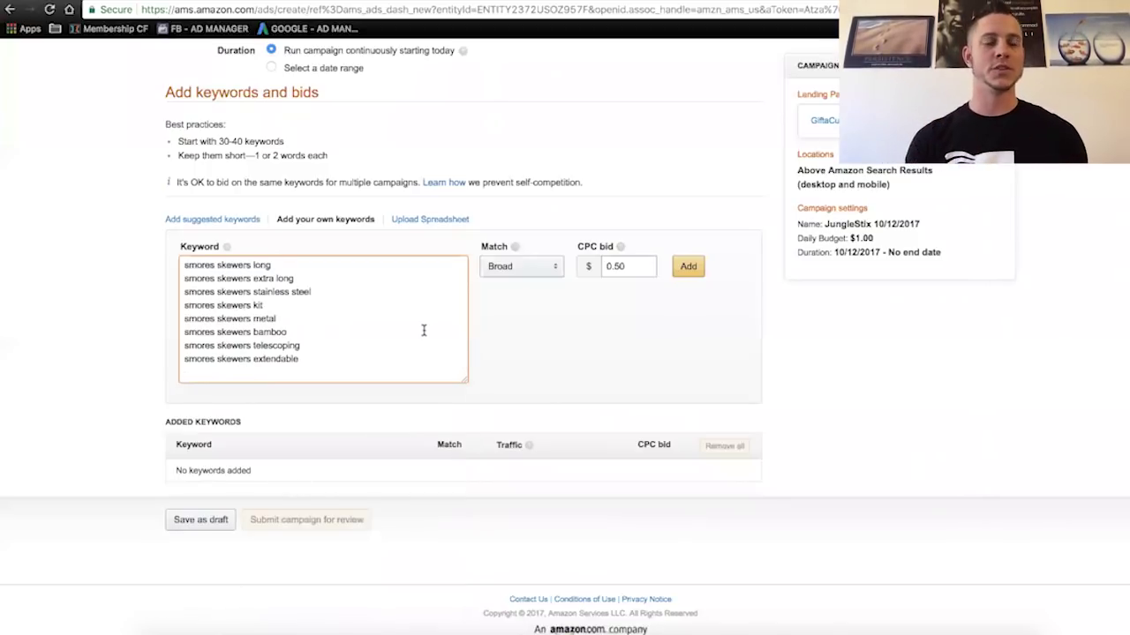
Step: Copy all the keywords in the own-keywords entry box and bring up the marshmallow sticks workbook in Excel
{"action": "key", "text": "ctrl+a"}
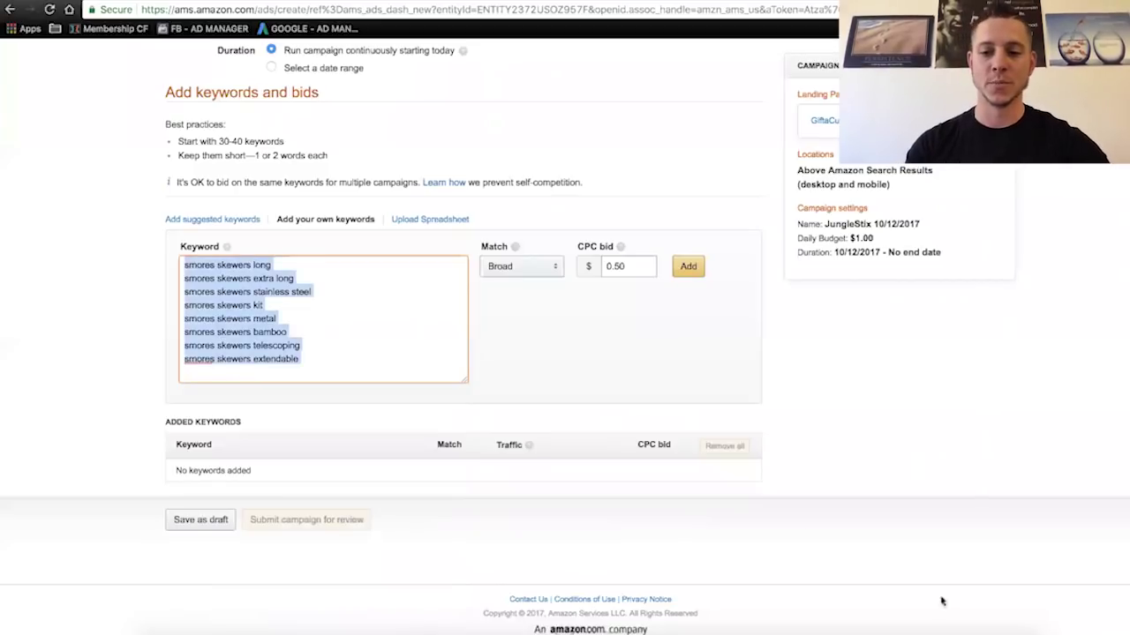
{"action": "left_click", "coordinate": [912, 628]}
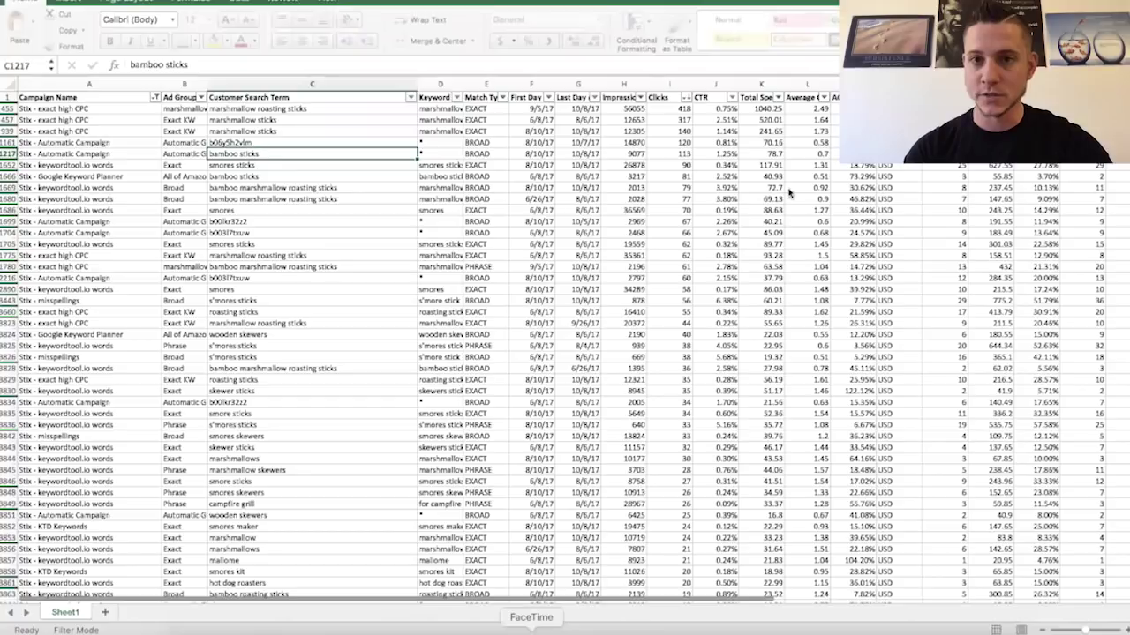
{"action": "key", "text": "super+Tab"}
{"action": "key", "text": "super+grave"}
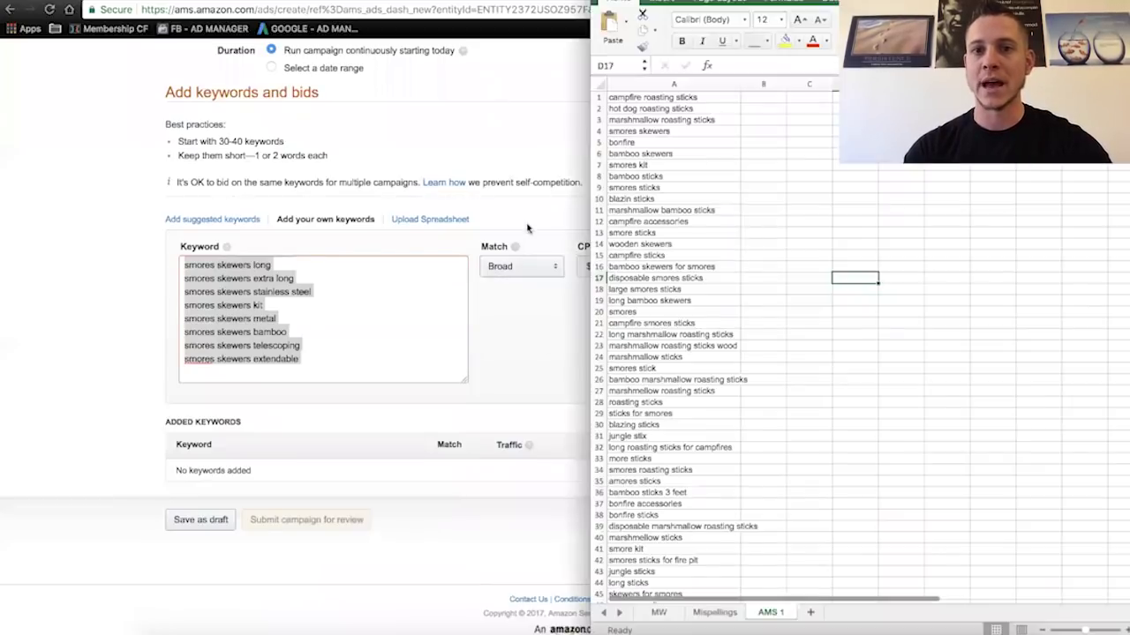
{"action": "left_click_drag", "start_coordinate": [594, 170], "coordinate": [358, 38]}
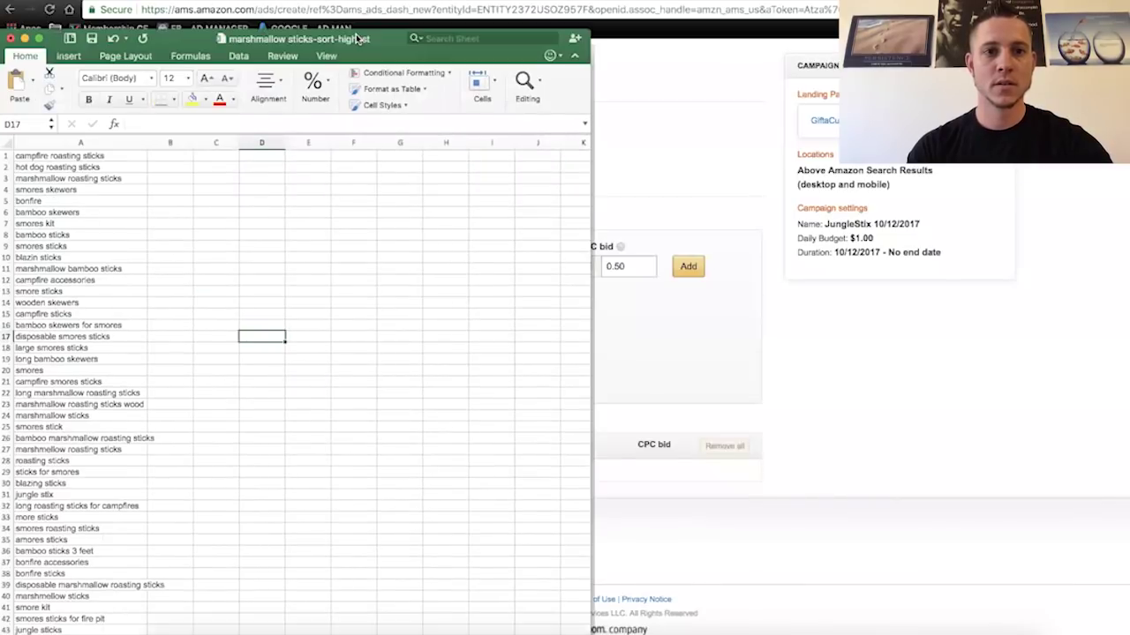
{"action": "double_click", "coordinate": [357, 38]}
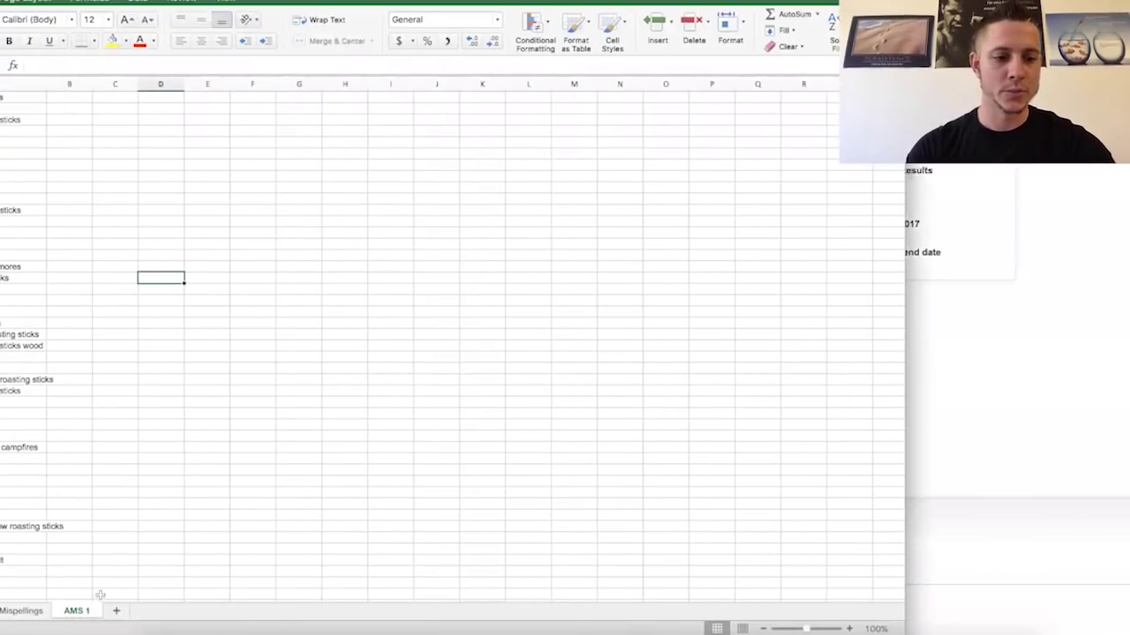
Step: Add a sheet named AMS 2 to the workbook and paste the copied keywords into it from cell A1
{"action": "left_click", "coordinate": [116, 610]}
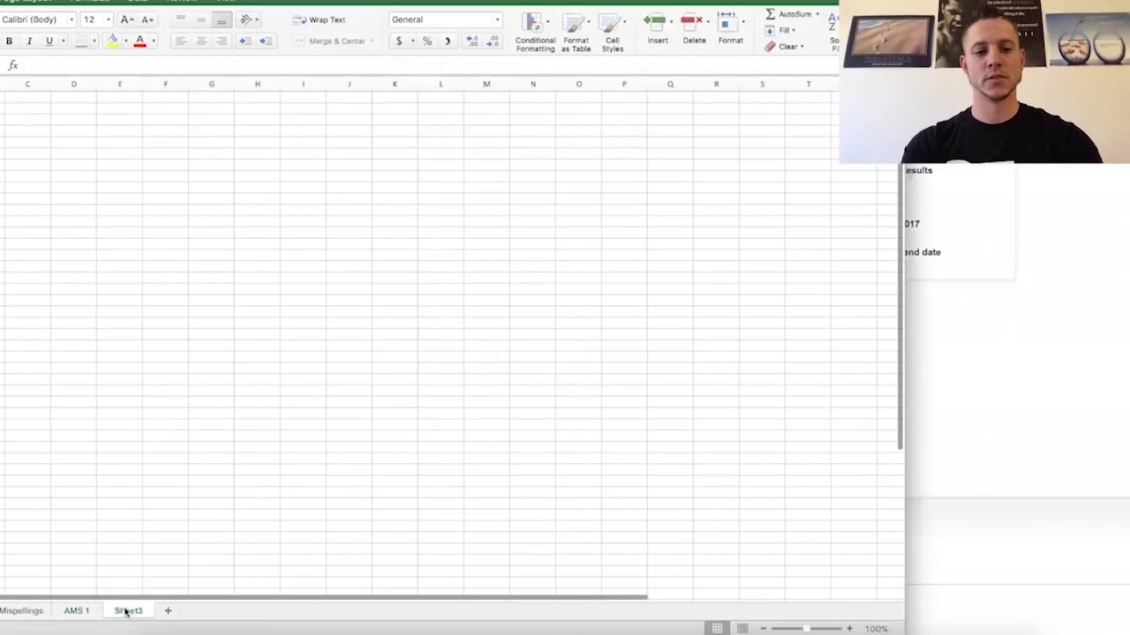
{"action": "double_click", "coordinate": [127, 611]}
{"action": "type", "text": "AMS 2"}
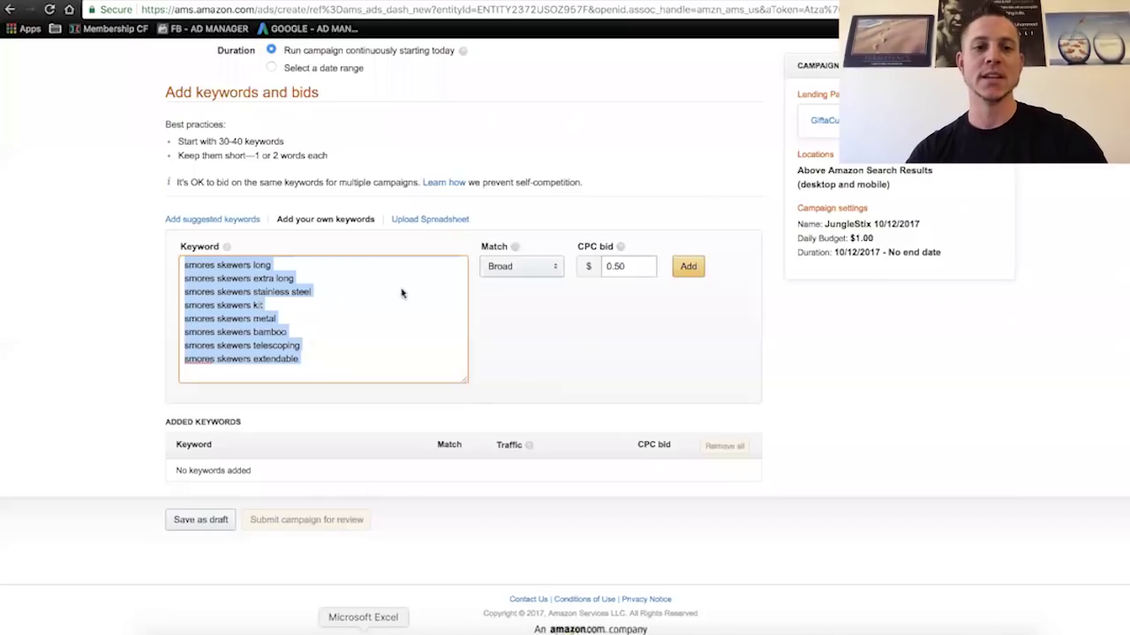
{"action": "left_click", "coordinate": [510, 633]}
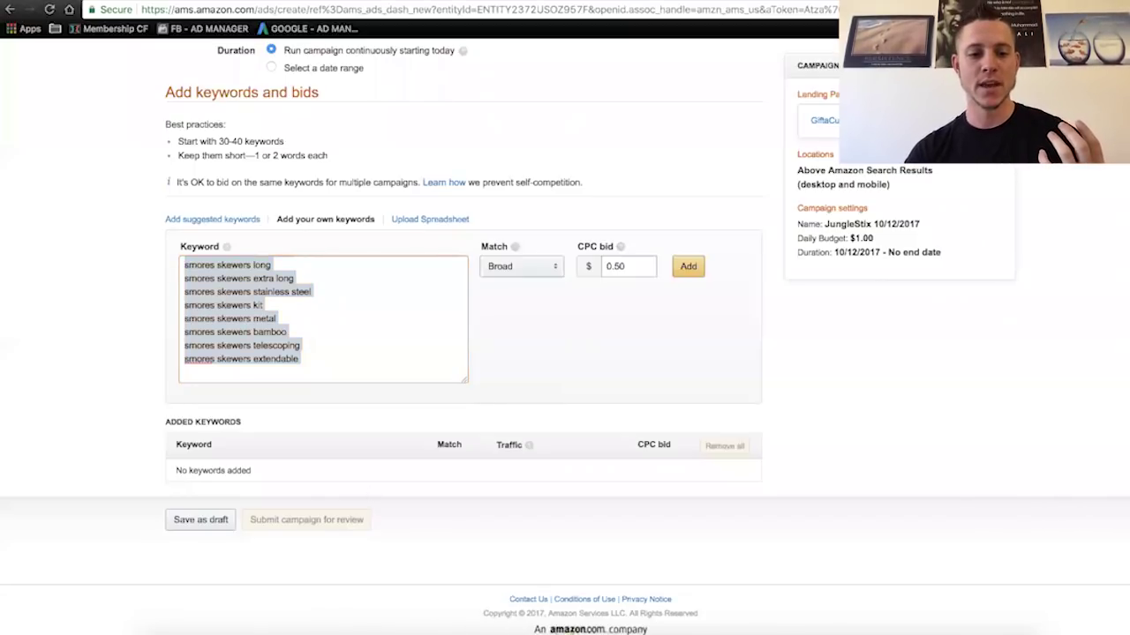
{"action": "left_click", "coordinate": [365, 628]}
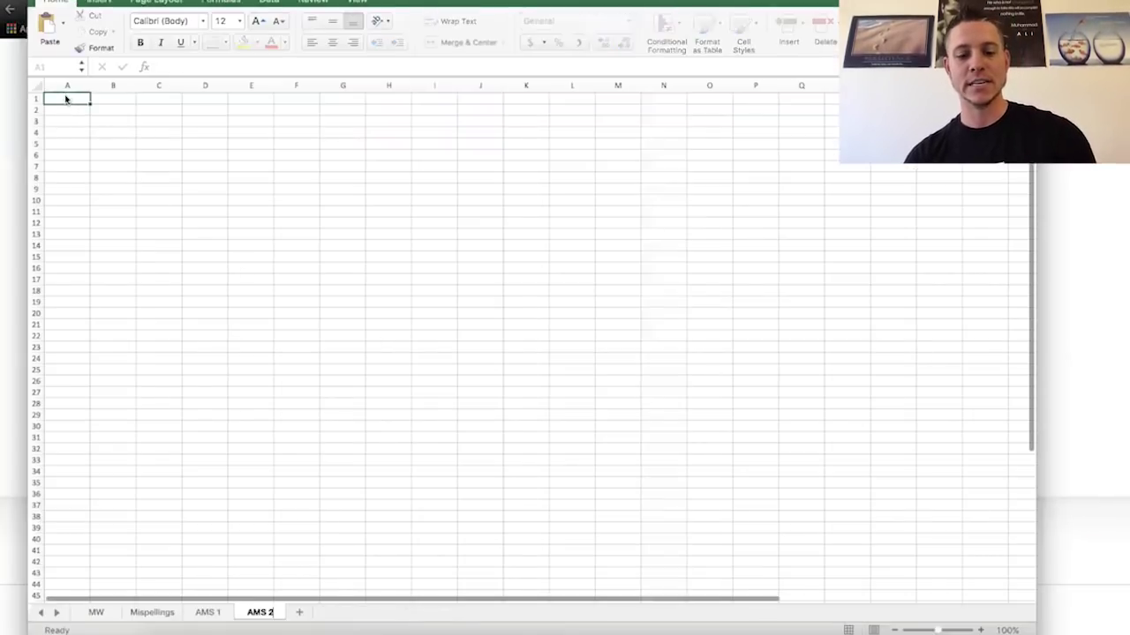
{"action": "key", "text": "super+v"}
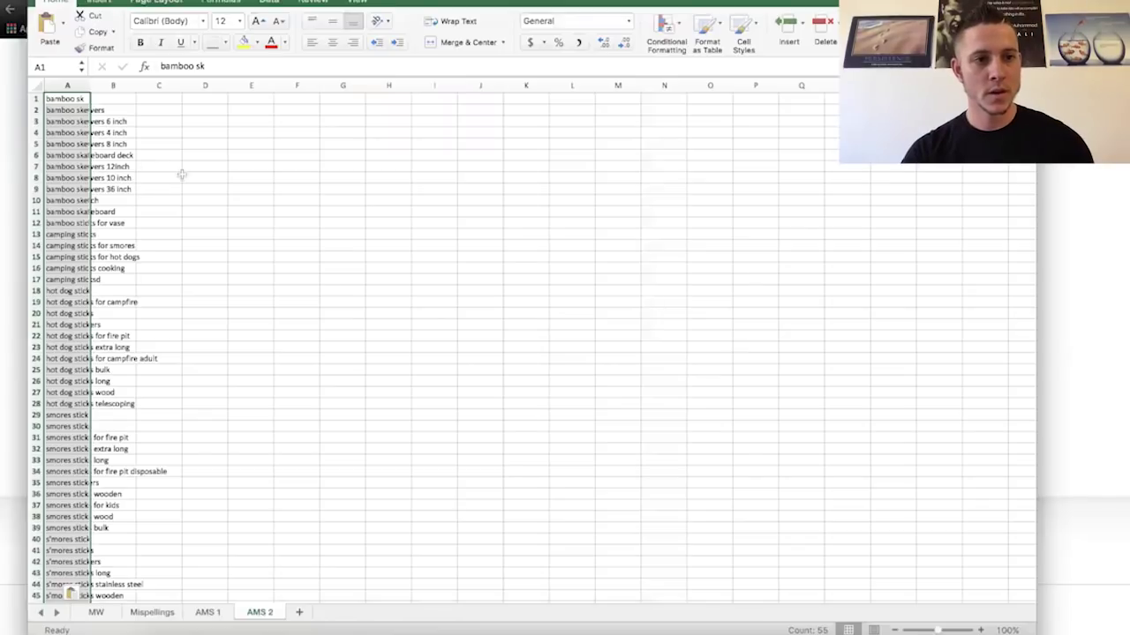
Step: Open the MW sheet and fit the phrase column's width to its contents
{"action": "key", "text": "ctrl+alt+Right"}
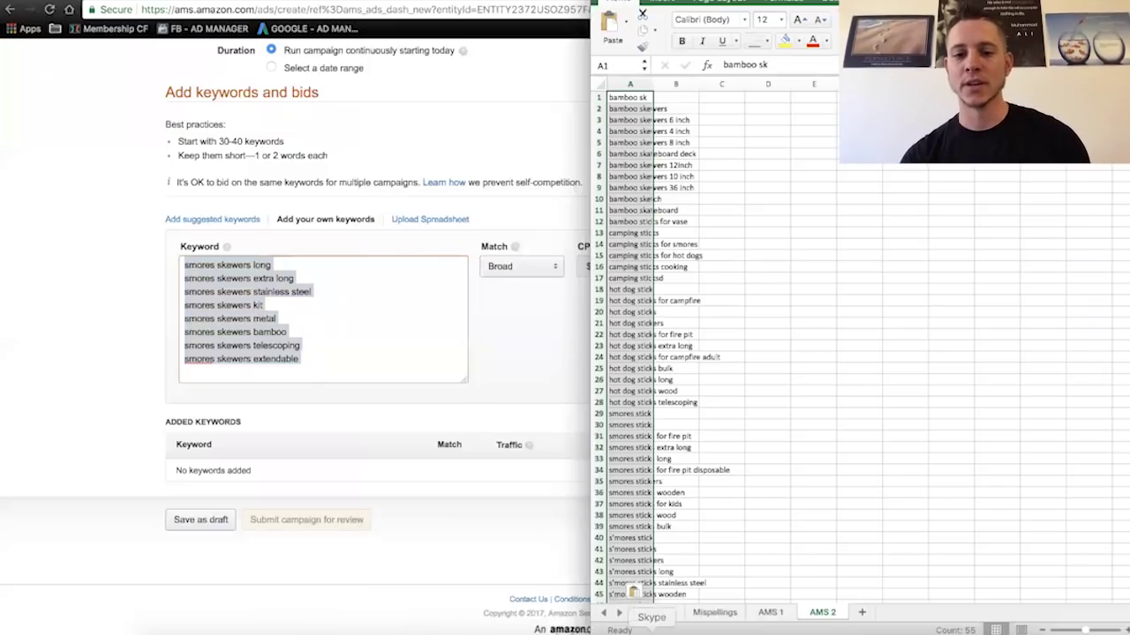
{"action": "left_click", "coordinate": [658, 612]}
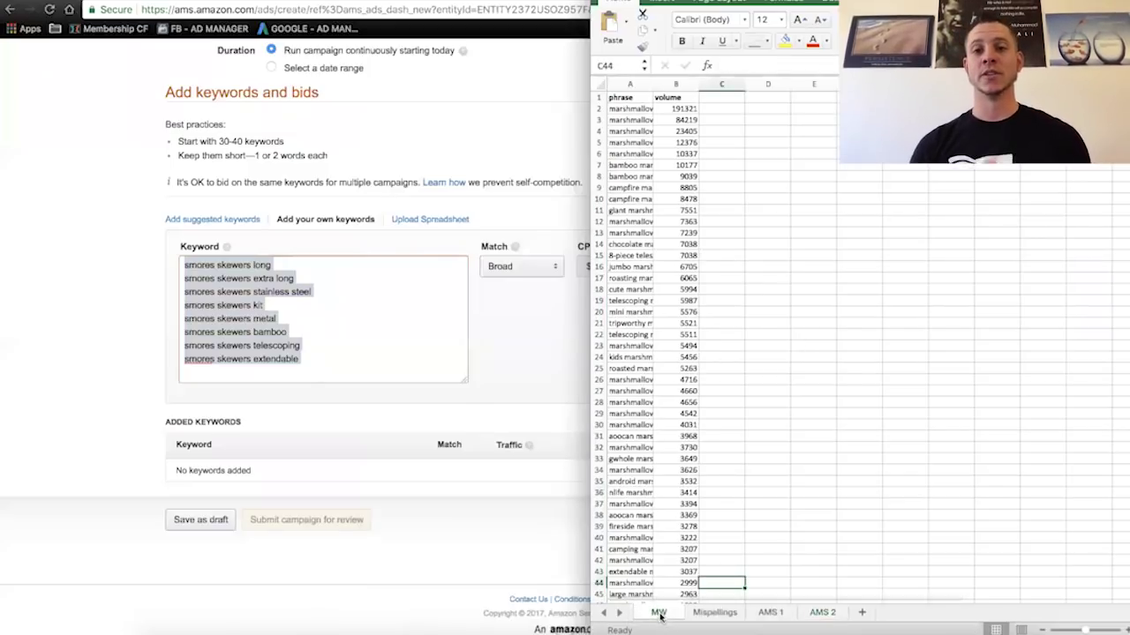
{"action": "double_click", "coordinate": [654, 84]}
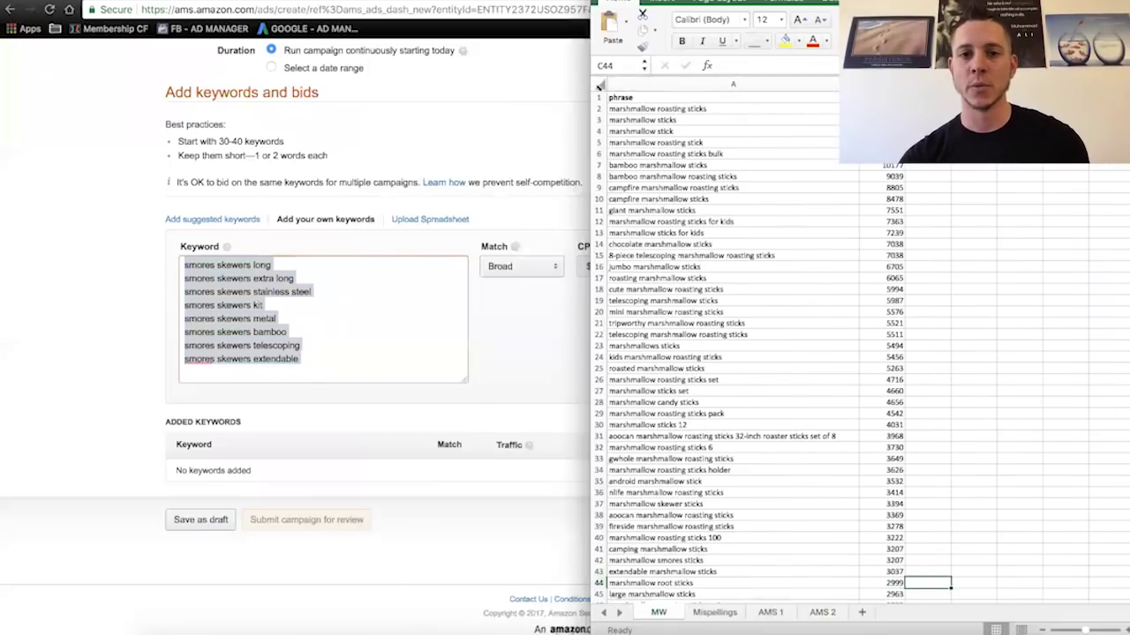
Step: Copy every phrase in column A of the MW sheet, starting from cell A2
{"action": "left_click", "coordinate": [650, 116]}
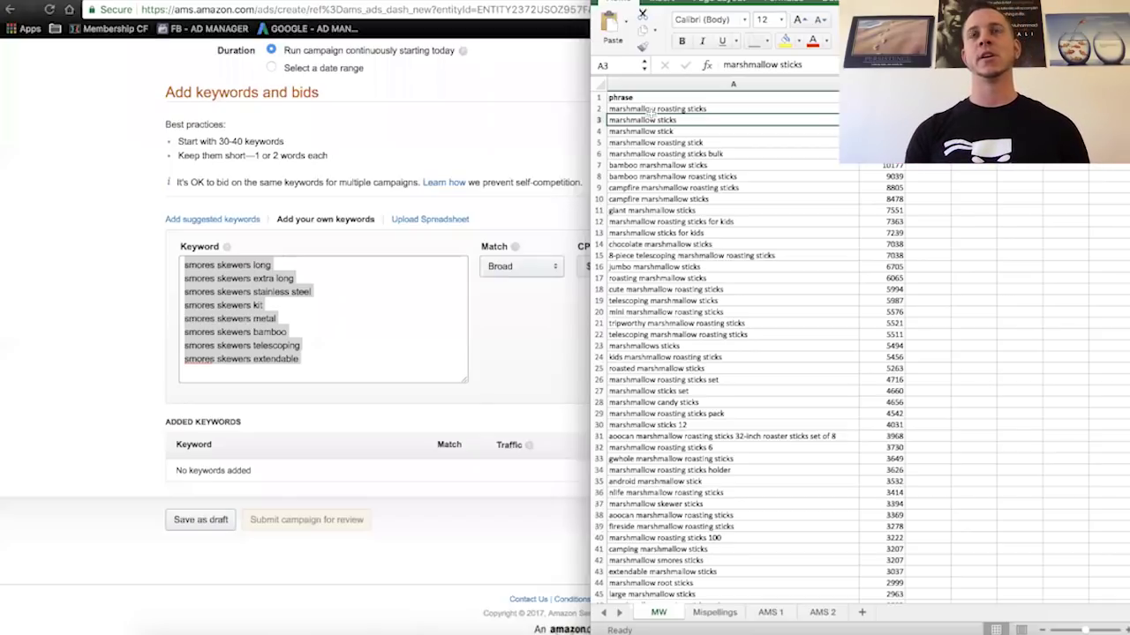
{"action": "left_click", "coordinate": [643, 108]}
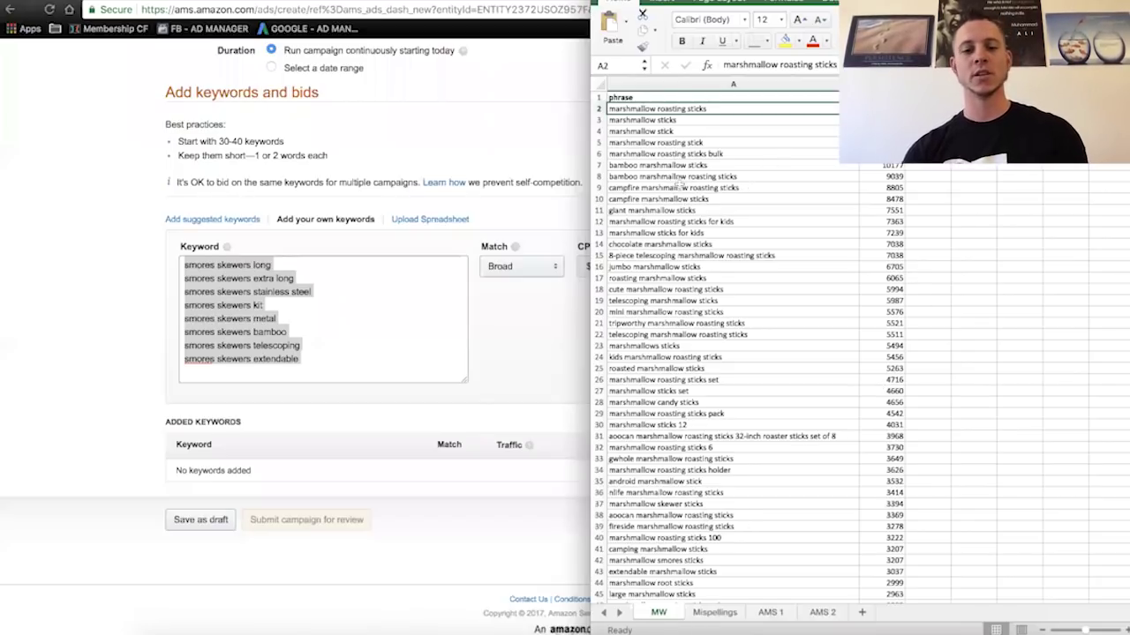
{"action": "key", "text": "ctrl+shift+Down"}
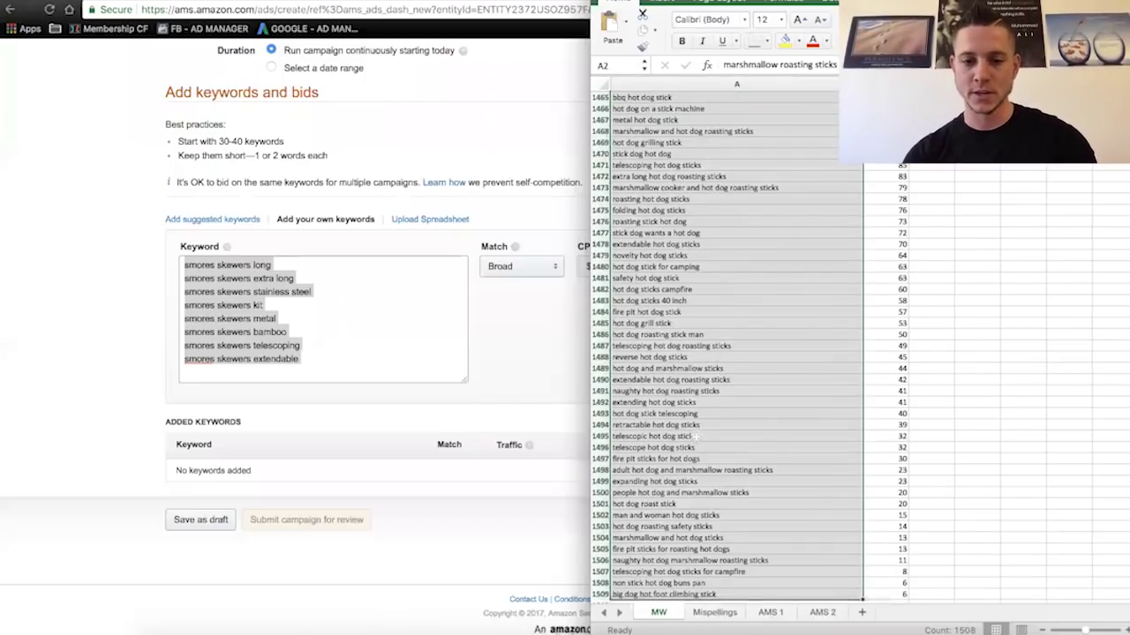
{"action": "scroll", "coordinate": [696, 436], "scroll_direction": "up", "scroll_amount": 20}
{"action": "key", "text": "ctrl+c"}
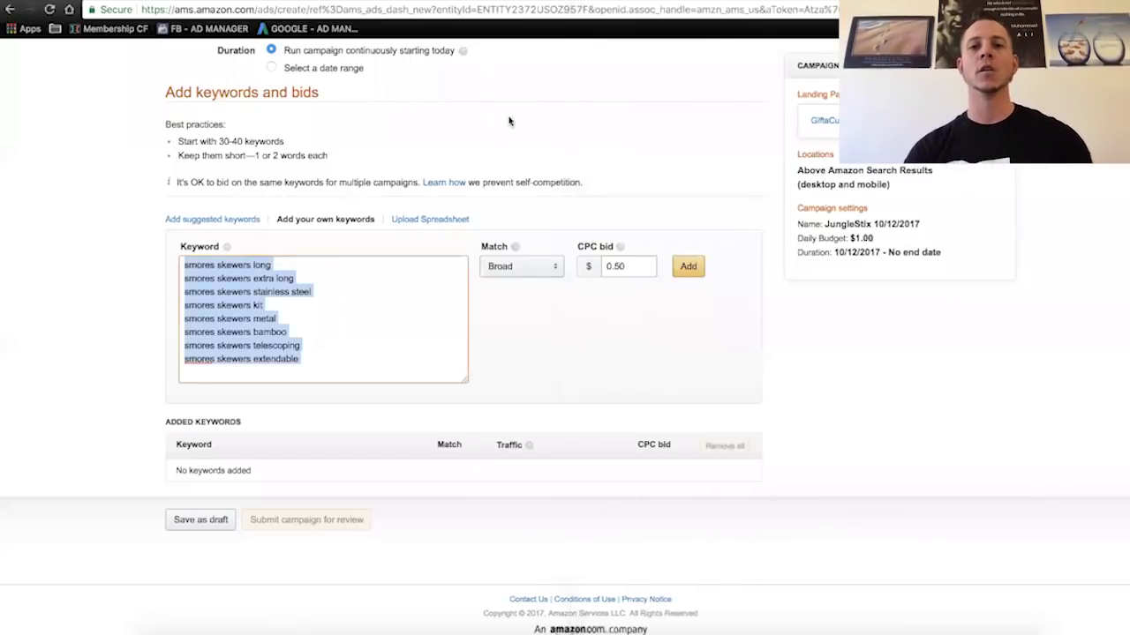
Step: Switch to the Wordcounter page in the browser and paste the copied phrases as the body of text
{"action": "left_click", "coordinate": [506, 118]}
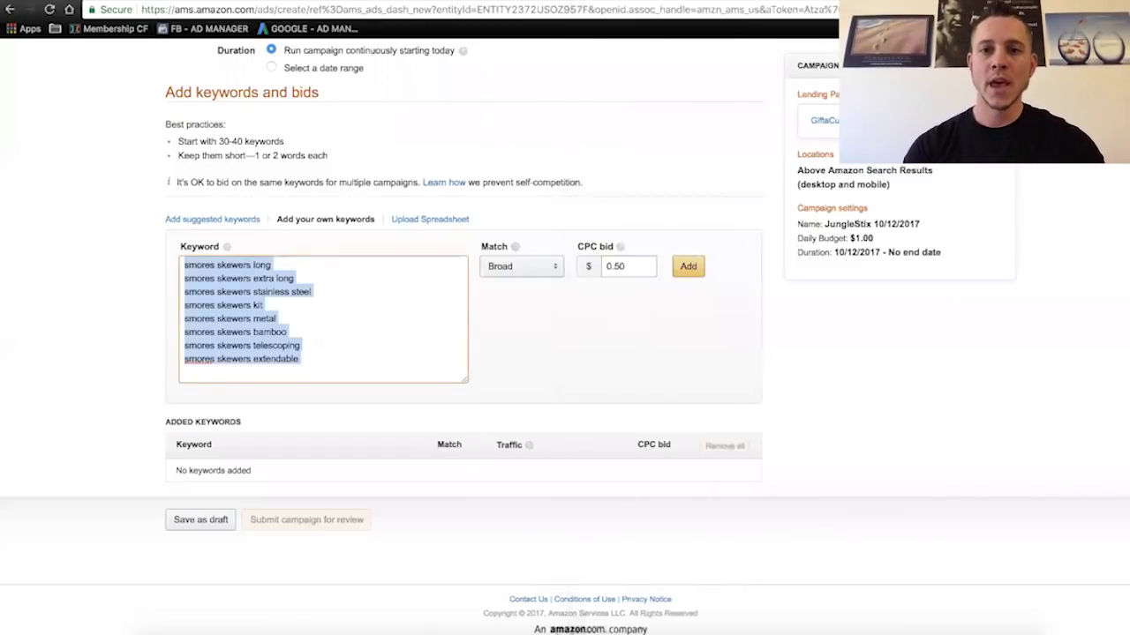
{"action": "key", "text": "ctrl+Tab"}
{"action": "left_click", "coordinate": [369, 224]}
{"action": "key", "text": "ctrl+v"}
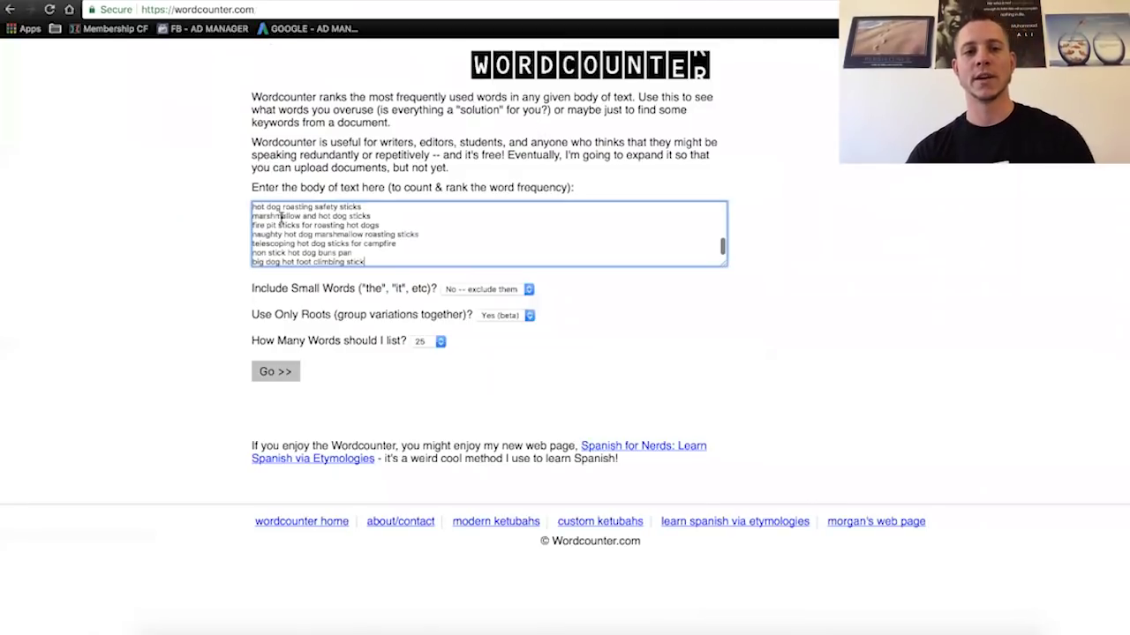
Step: Set Wordcounter to list 100 words and run the word frequency ranking
{"action": "left_click", "coordinate": [429, 342]}
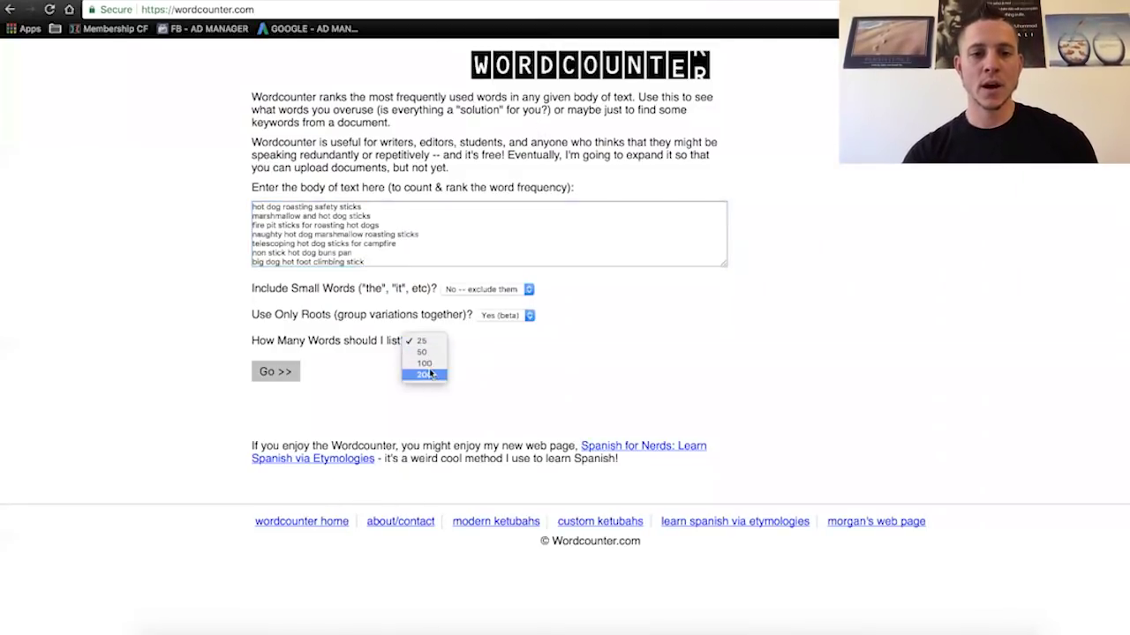
{"action": "left_click", "coordinate": [425, 362]}
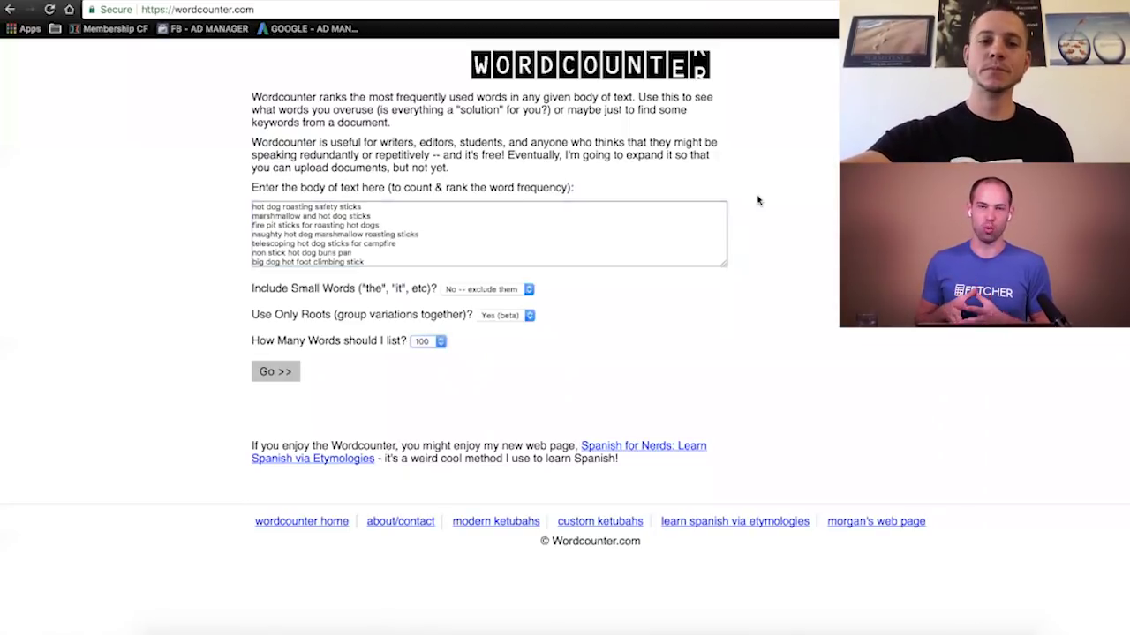
{"action": "left_click", "coordinate": [269, 373]}
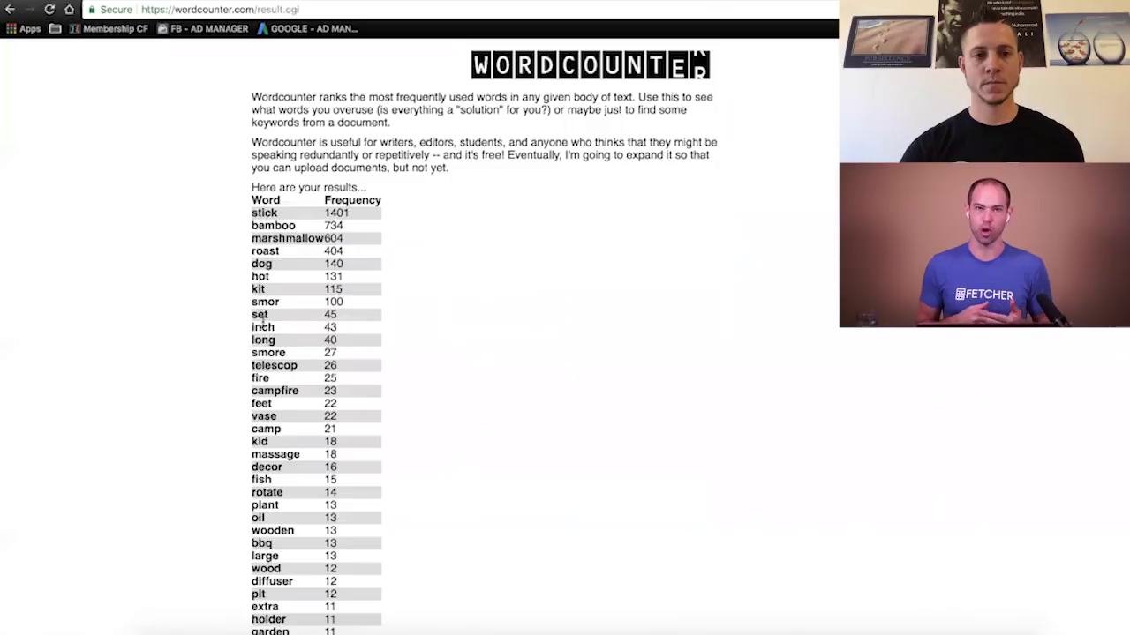
Step: Copy the whole ranked list of words with their frequencies, from stick down to dark
{"action": "scroll", "coordinate": [472, 364], "scroll_direction": "down", "scroll_amount": 2}
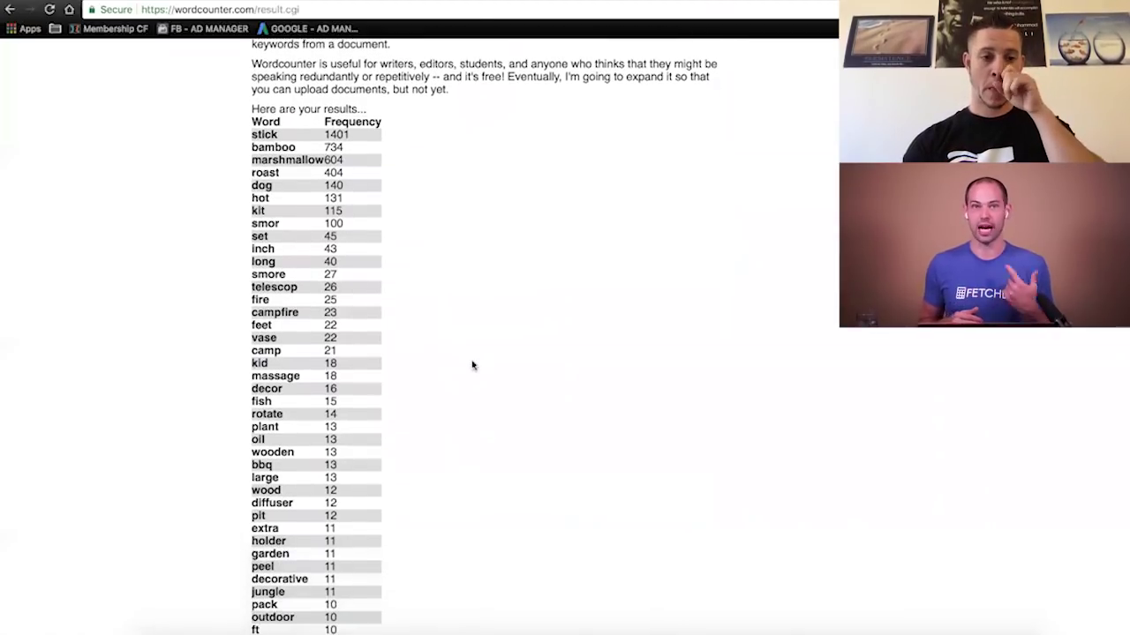
{"action": "scroll", "coordinate": [473, 364], "scroll_direction": "down", "scroll_amount": 1}
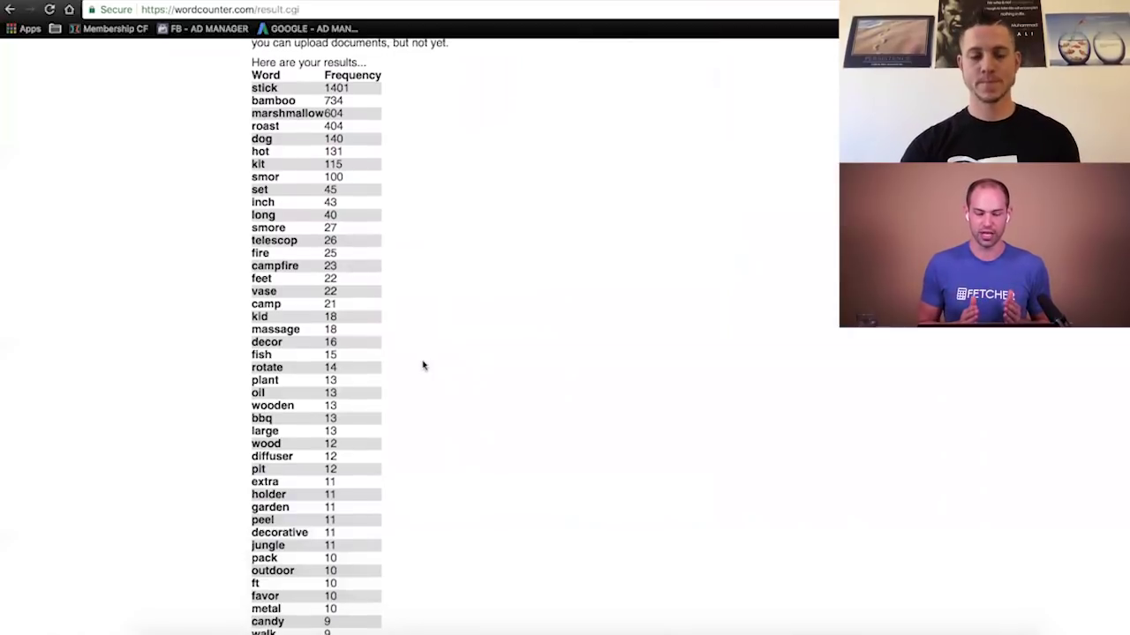
{"action": "scroll", "coordinate": [423, 366], "scroll_direction": "down", "scroll_amount": 8}
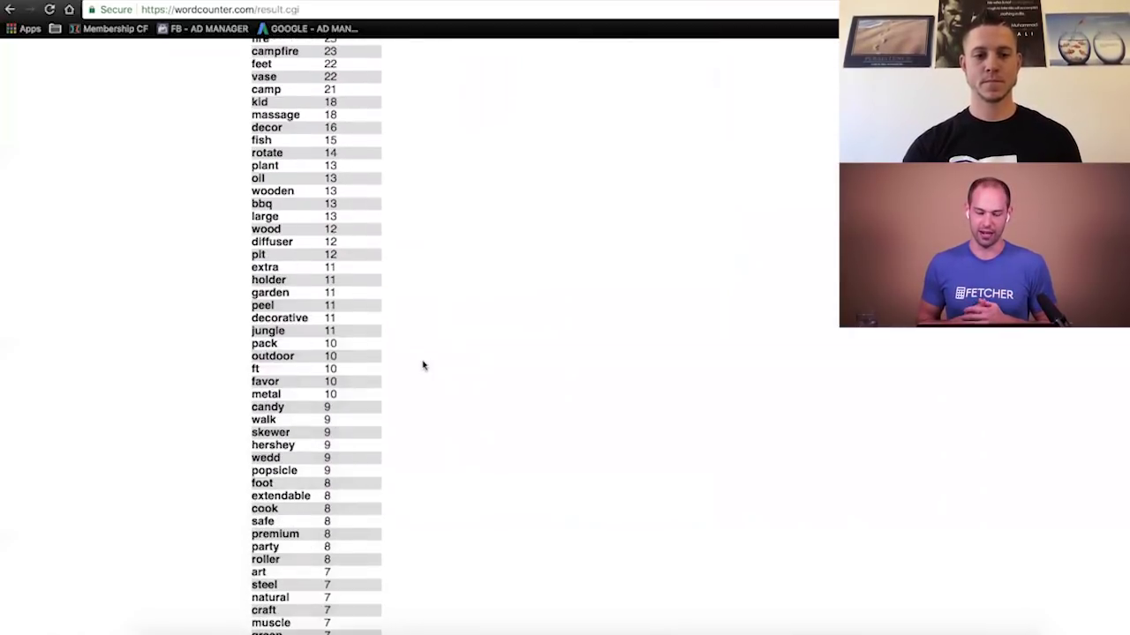
{"action": "scroll", "coordinate": [423, 365], "scroll_direction": "down", "scroll_amount": 5}
{"action": "left_click_drag", "start_coordinate": [335, 462], "coordinate": [253, 217]}
{"action": "left_click", "coordinate": [284, 270]}
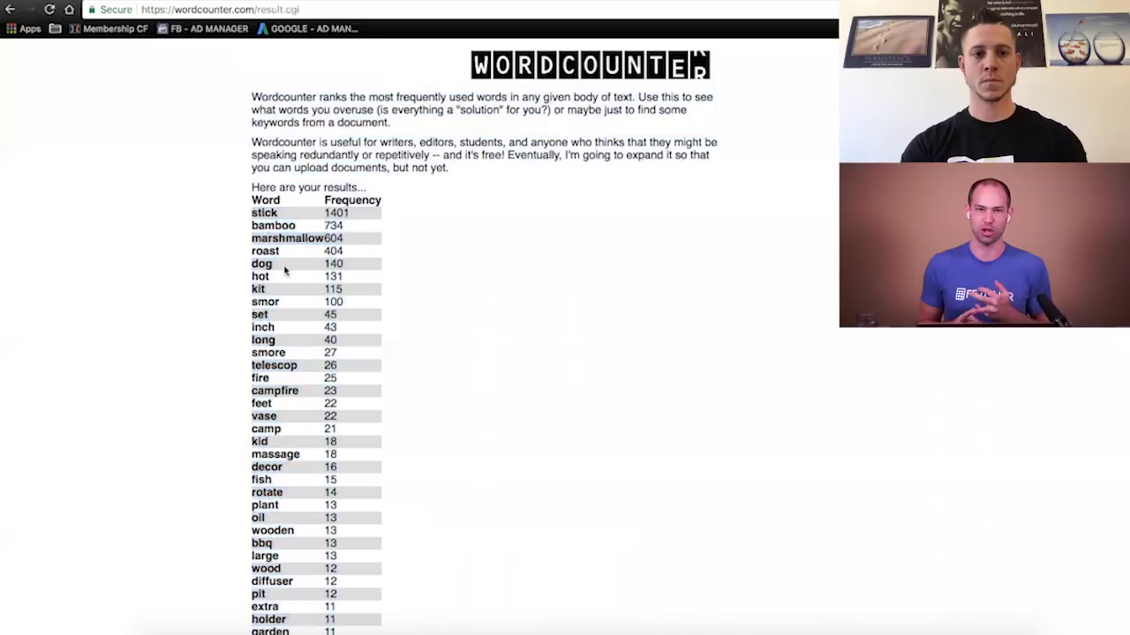
{"action": "left_click_drag", "start_coordinate": [284, 271], "coordinate": [345, 467]}
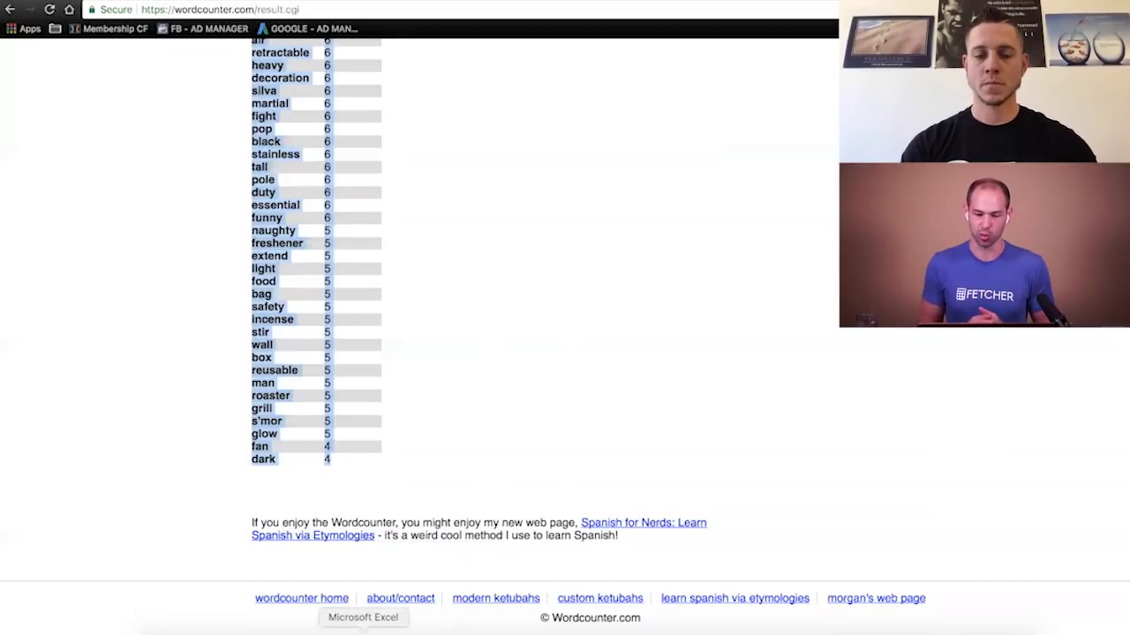
Step: Switch to Excel and paste the word frequency list into the MW sheet at cell D2
{"action": "left_click", "coordinate": [362, 632]}
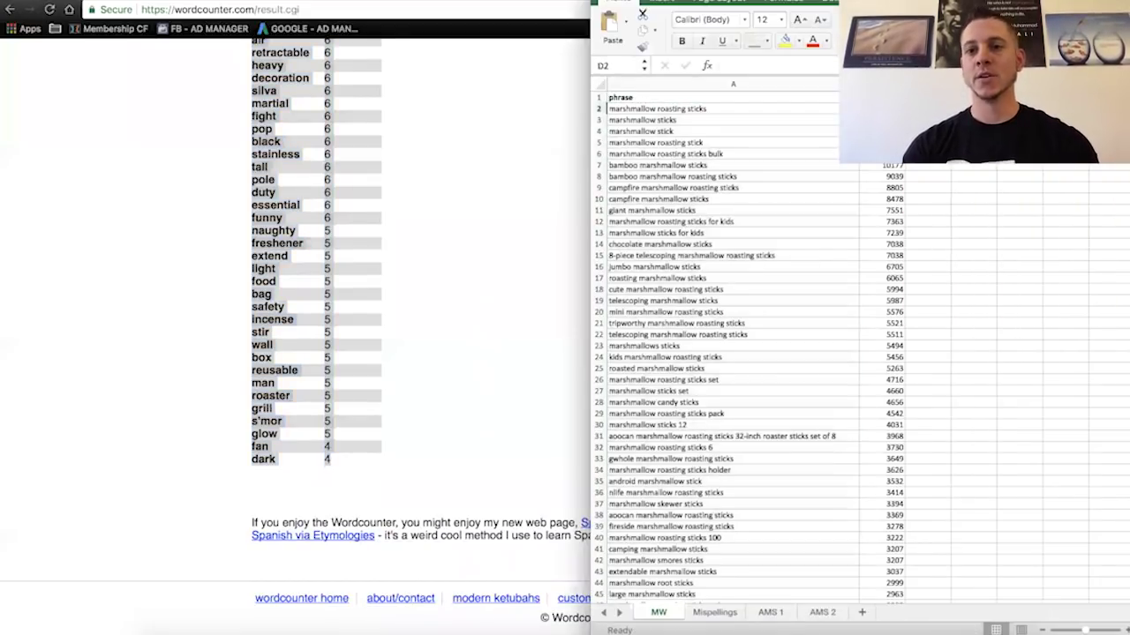
{"action": "key", "text": "super+v"}
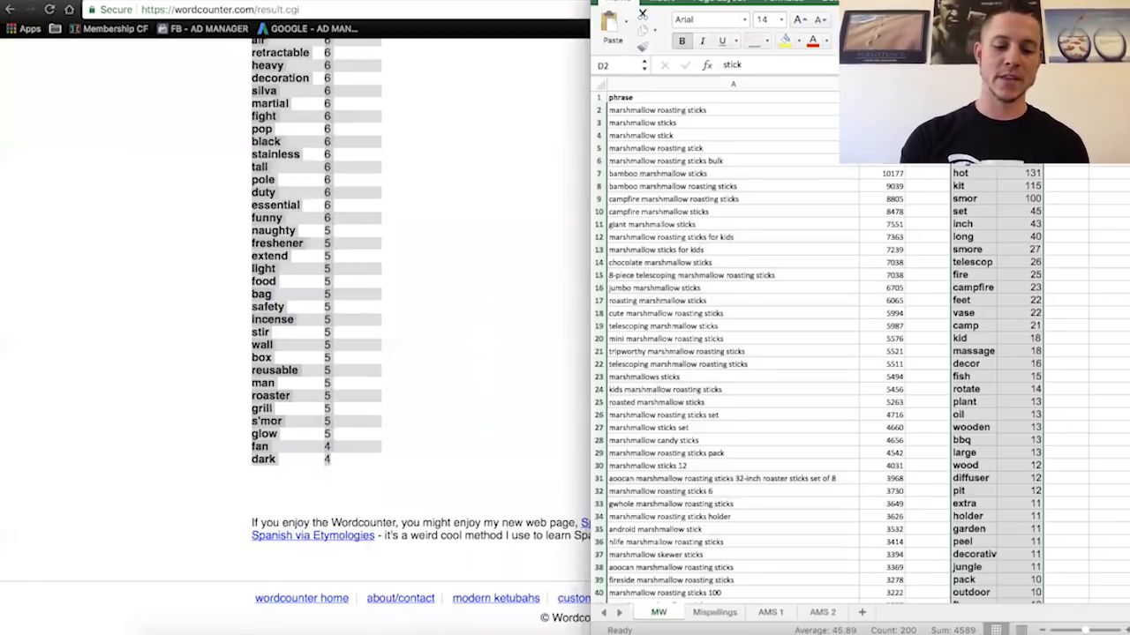
{"action": "left_click", "coordinate": [826, 90]}
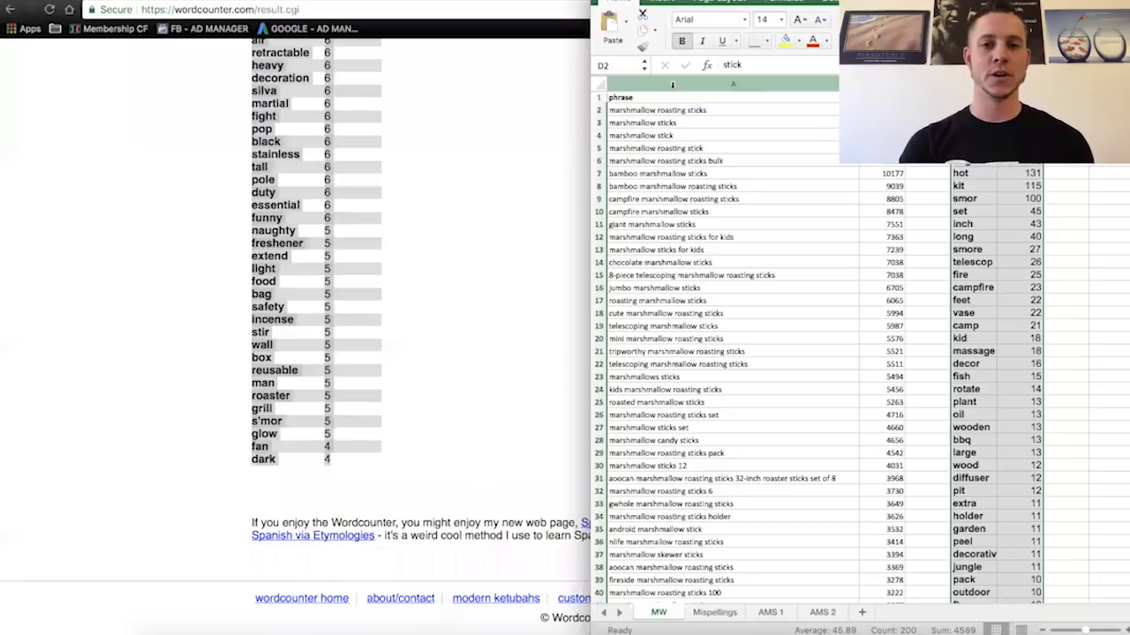
Step: Narrow the browser window so the beginning of the Wordcounter results sits beside the MW sheet
{"action": "left_click", "coordinate": [481, 93]}
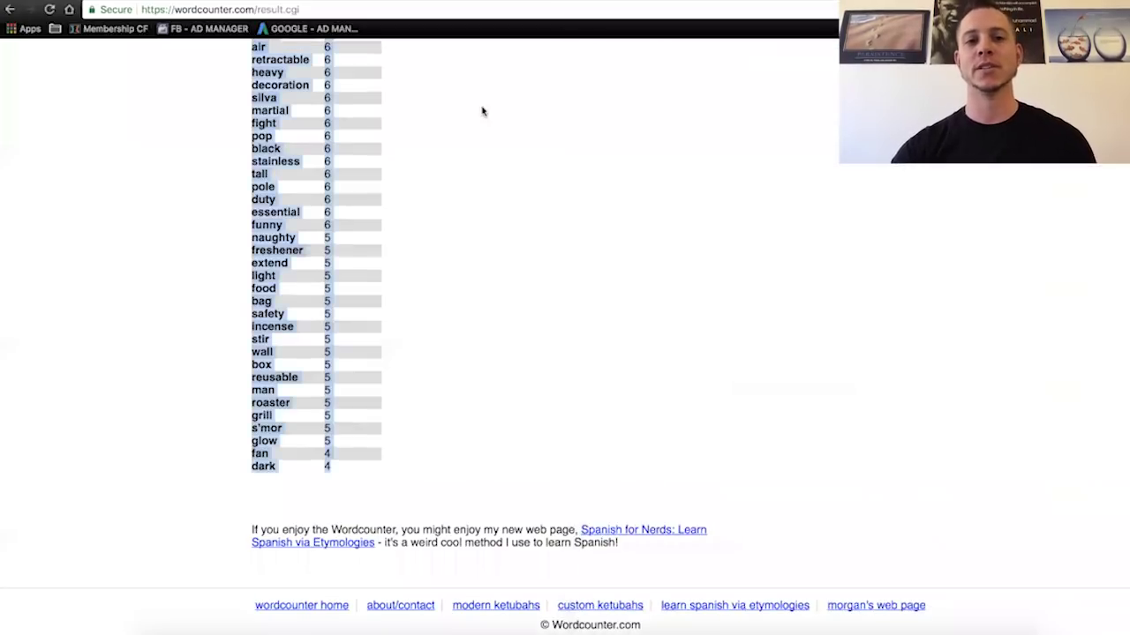
{"action": "scroll", "coordinate": [486, 104], "scroll_direction": "up", "scroll_amount": 3}
{"action": "scroll", "coordinate": [487, 104], "scroll_direction": "up", "scroll_amount": 10}
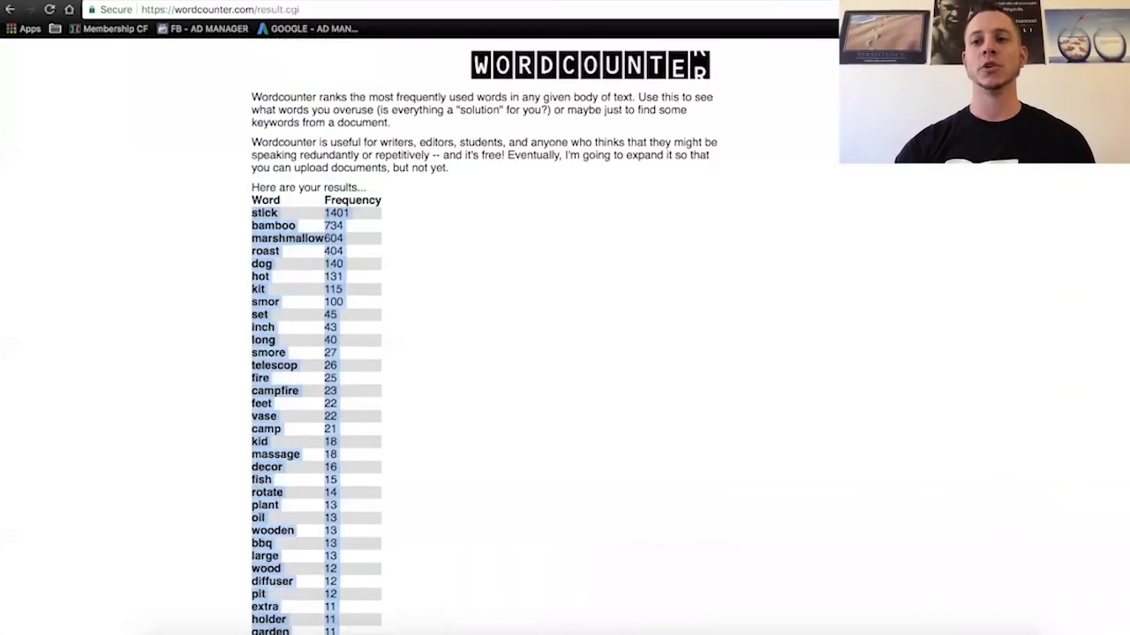
{"action": "left_click_drag", "start_coordinate": [1128, 140], "coordinate": [755, 146]}
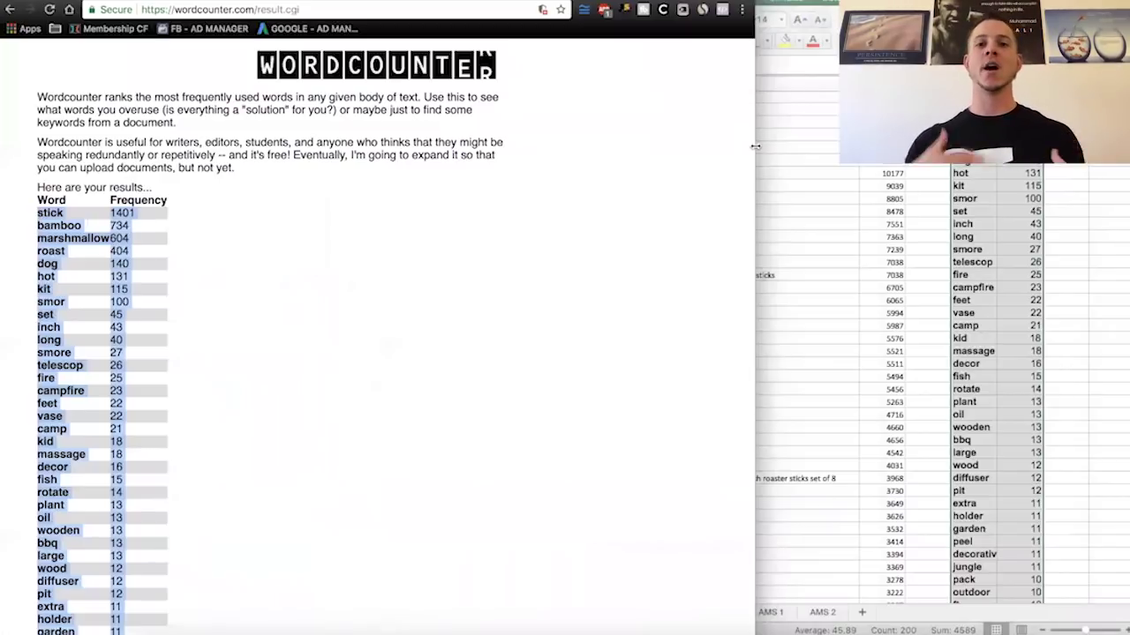
{"action": "left_click_drag", "start_coordinate": [755, 147], "coordinate": [600, 147]}
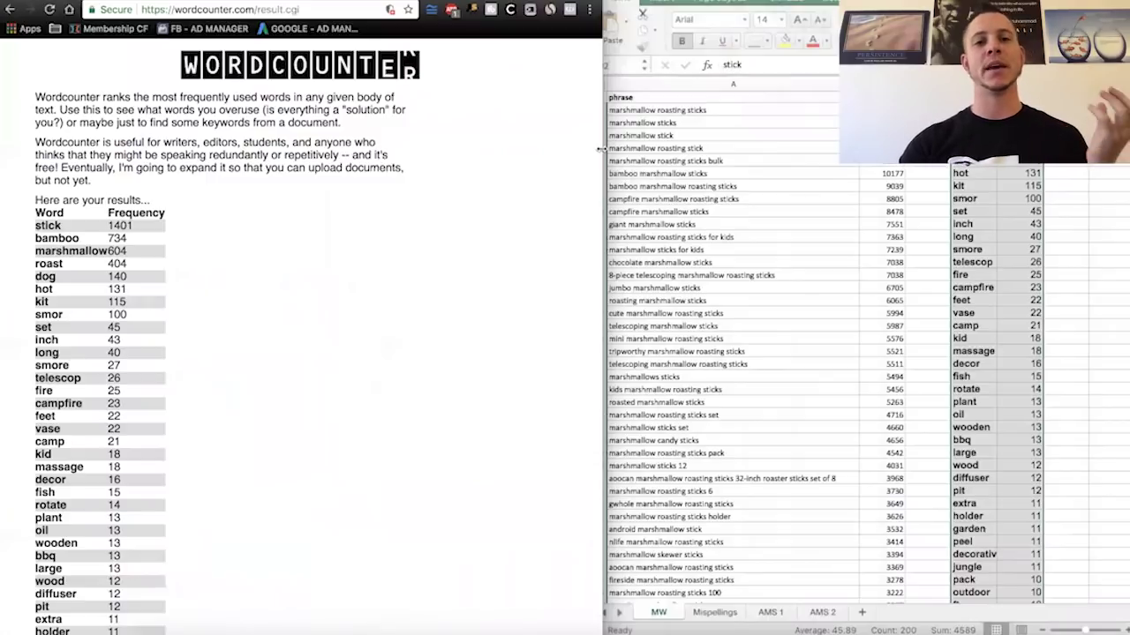
{"action": "double_click", "coordinate": [44, 225]}
{"action": "left_click_drag", "start_coordinate": [604, 318], "coordinate": [590, 318]}
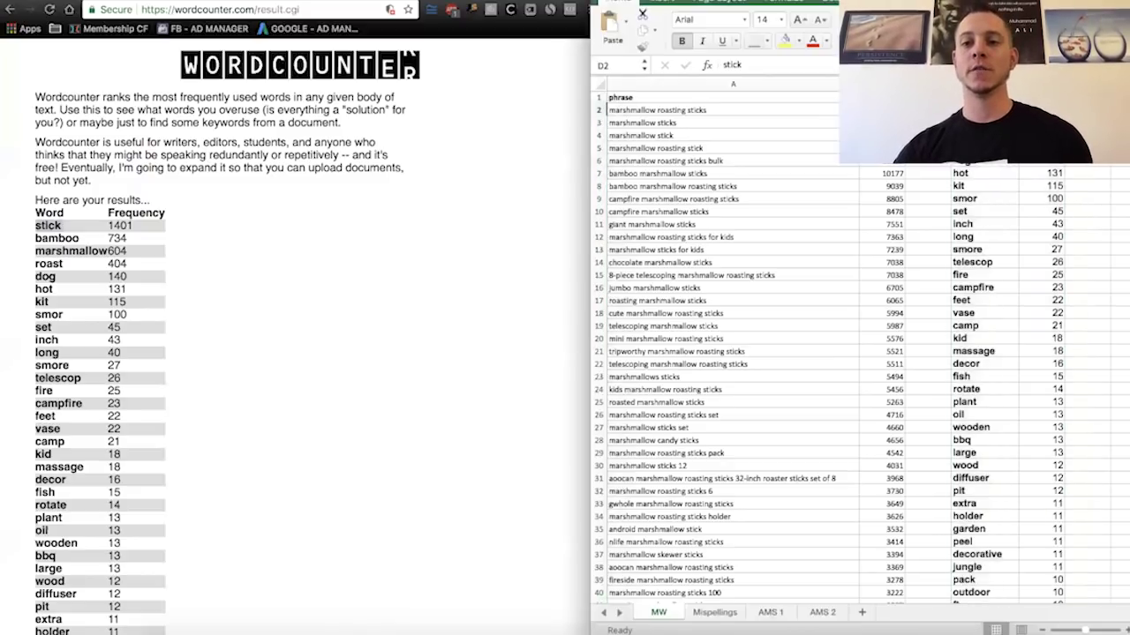
Step: Highlight the top ranked words in the MW sheet, from stick down to feet
{"action": "left_click_drag", "start_coordinate": [968, 300], "coordinate": [976, 319]}
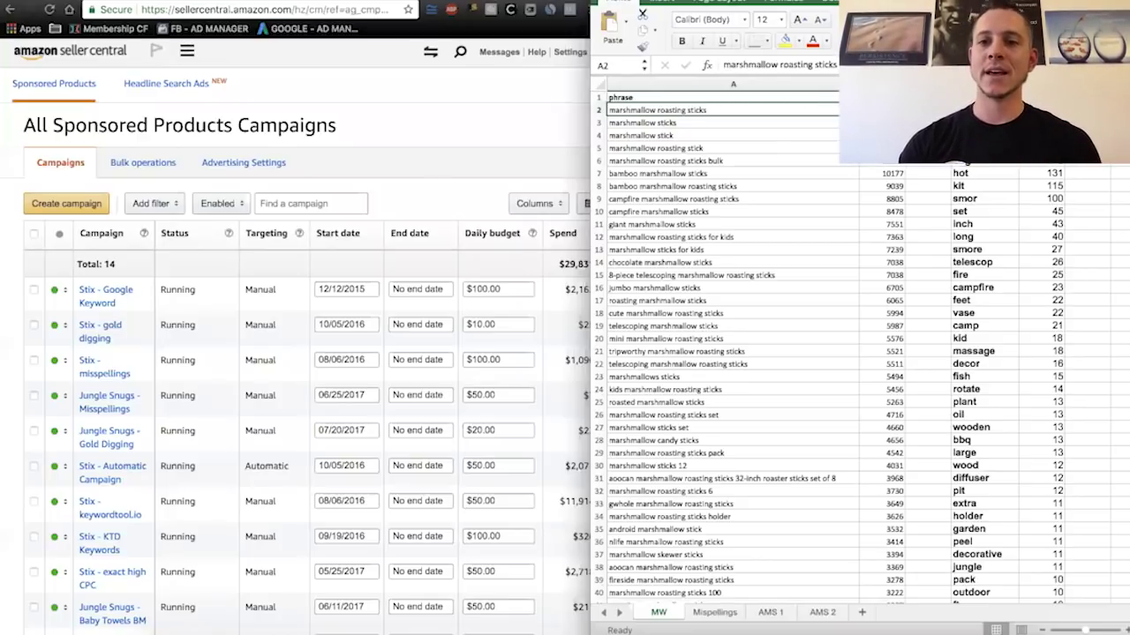
{"action": "left_click_drag", "start_coordinate": [962, 149], "coordinate": [962, 160]}
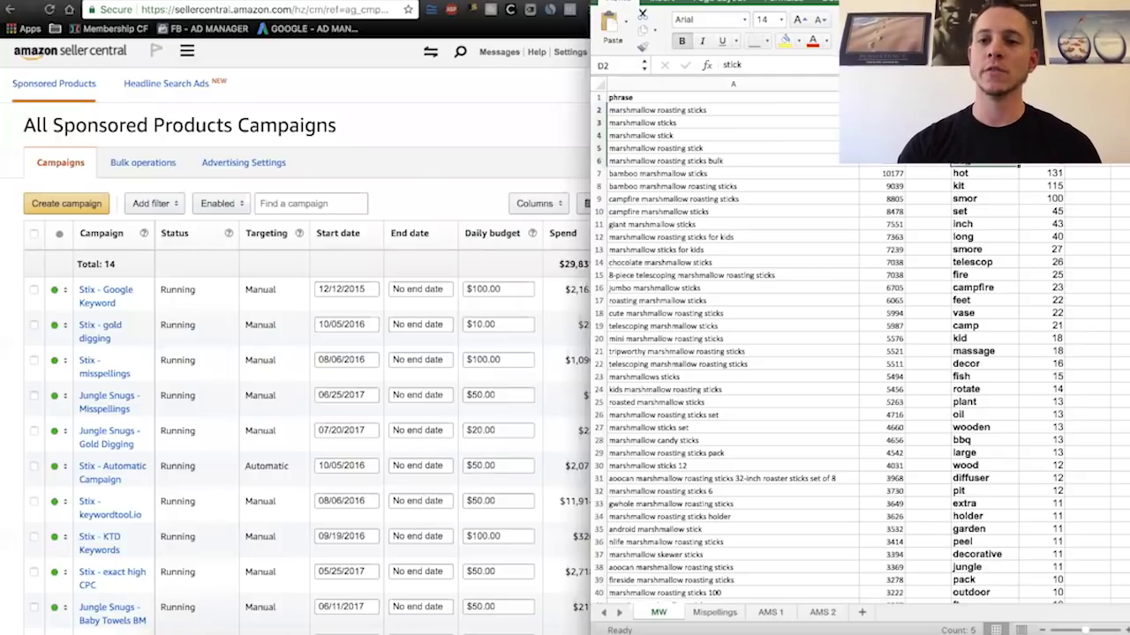
{"action": "left_click_drag", "start_coordinate": [962, 109], "coordinate": [980, 306]}
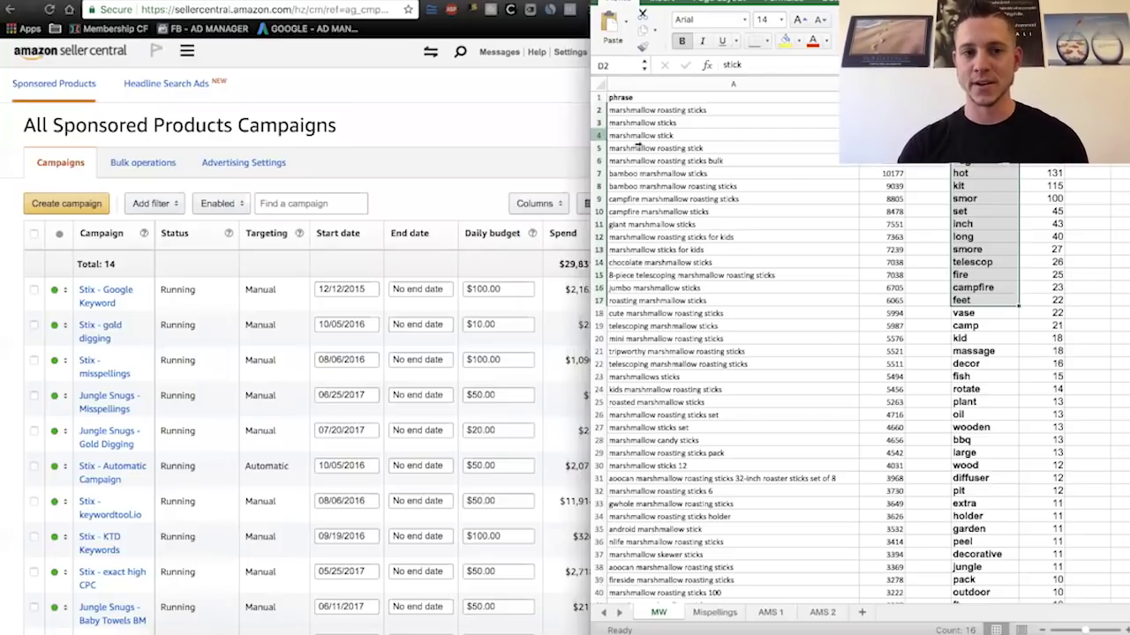
Step: Switch to Seller Central in the browser, widen its window and start creating a new sponsored products campaign
{"action": "left_click", "coordinate": [378, 169]}
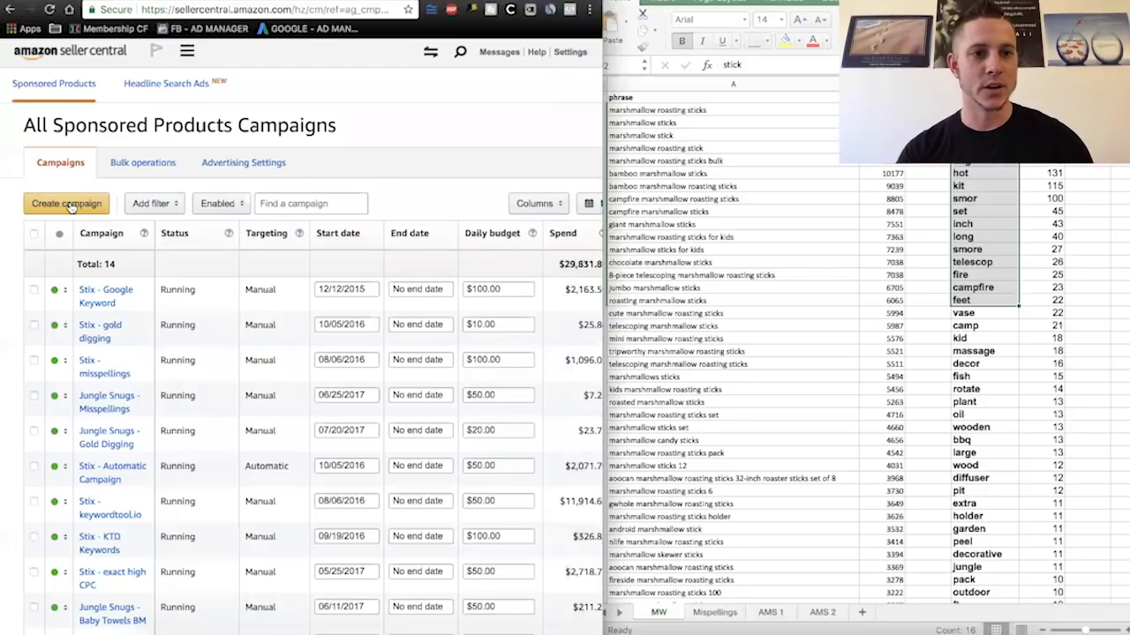
{"action": "key", "text": "ctrl+alt+Return"}
{"action": "mouse_move", "coordinate": [344, 53]}
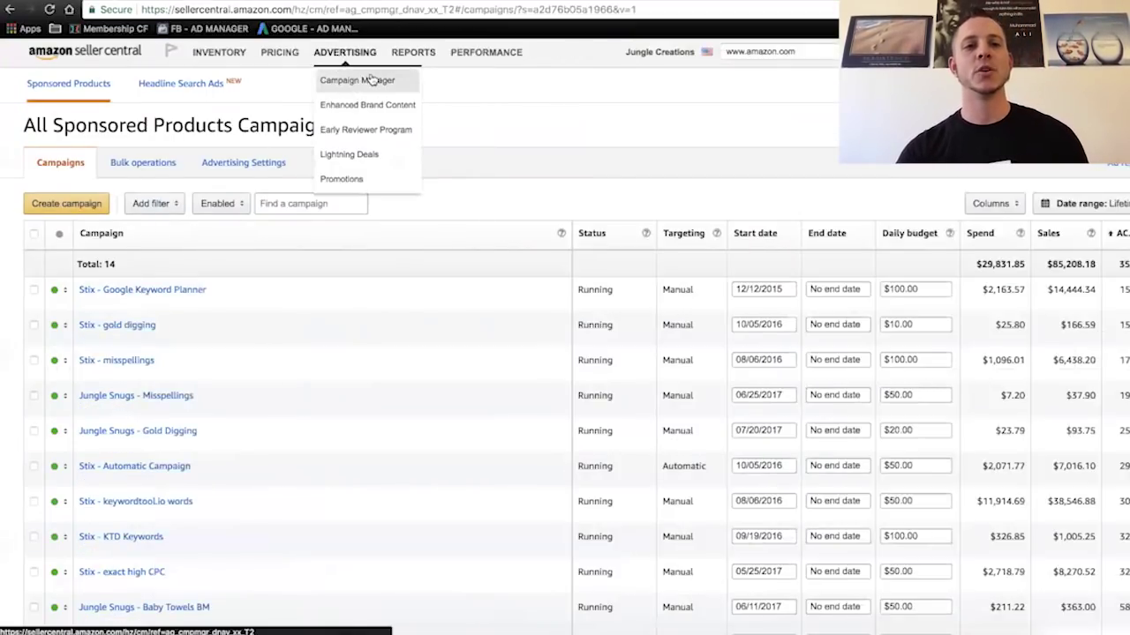
{"action": "left_click", "coordinate": [66, 203]}
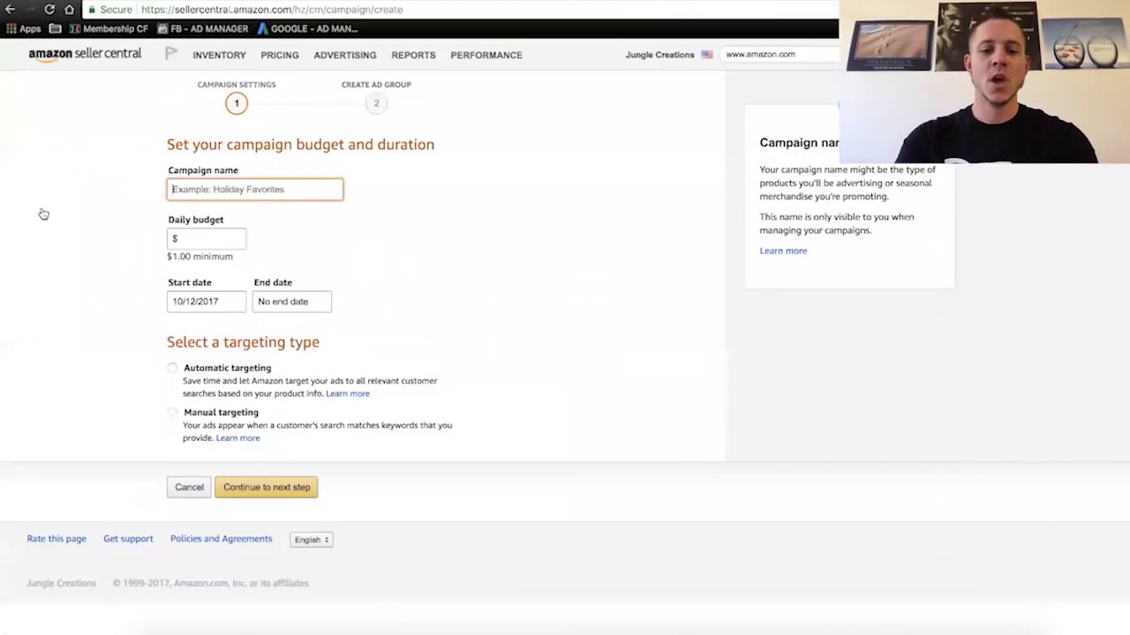
Step: Name the campaign JungleStix Manual Phrase Match
{"action": "type", "text": "Manua"}
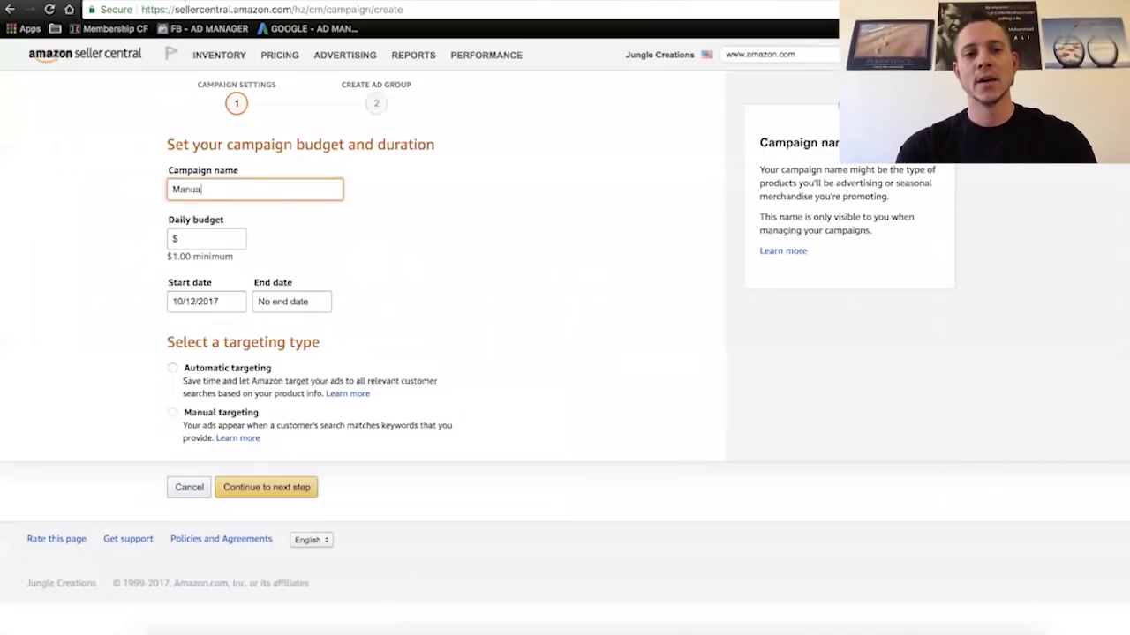
{"action": "type", "text": "l Phrase"}
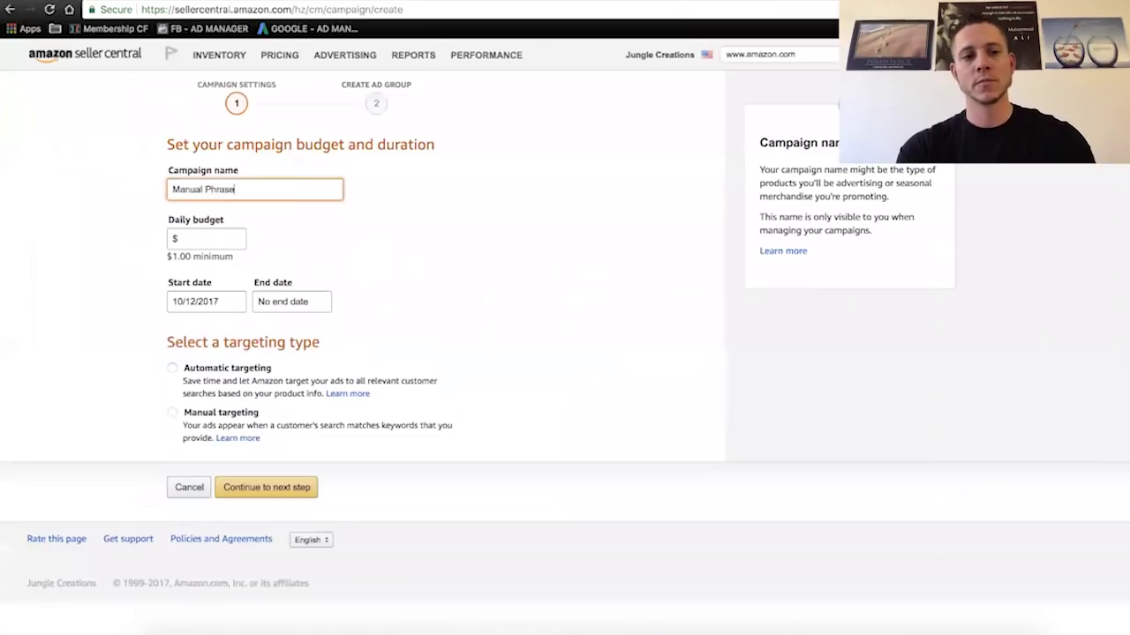
{"action": "left_click", "coordinate": [172, 189]}
{"action": "type", "text": "Ju"}
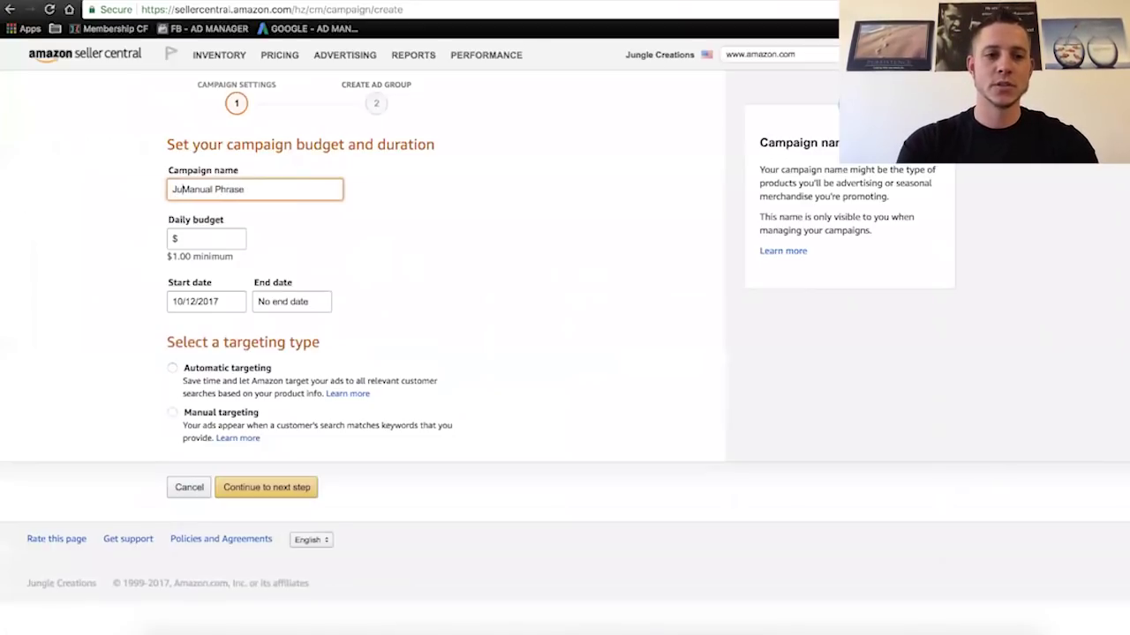
{"action": "type", "text": "ngleStix"}
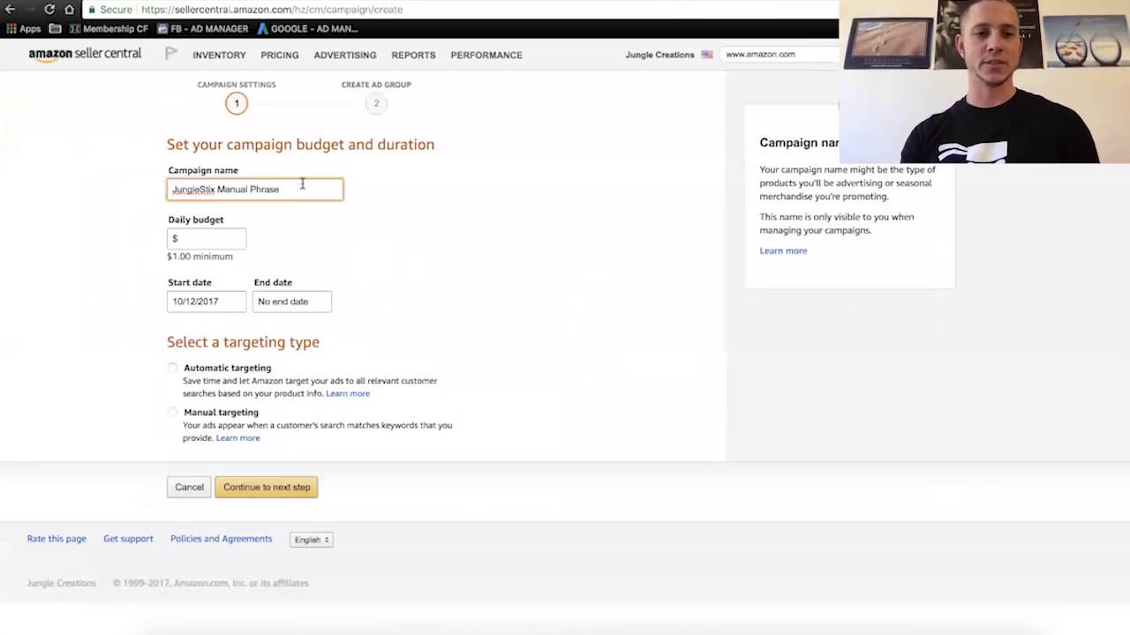
{"action": "type", "text": "M"}
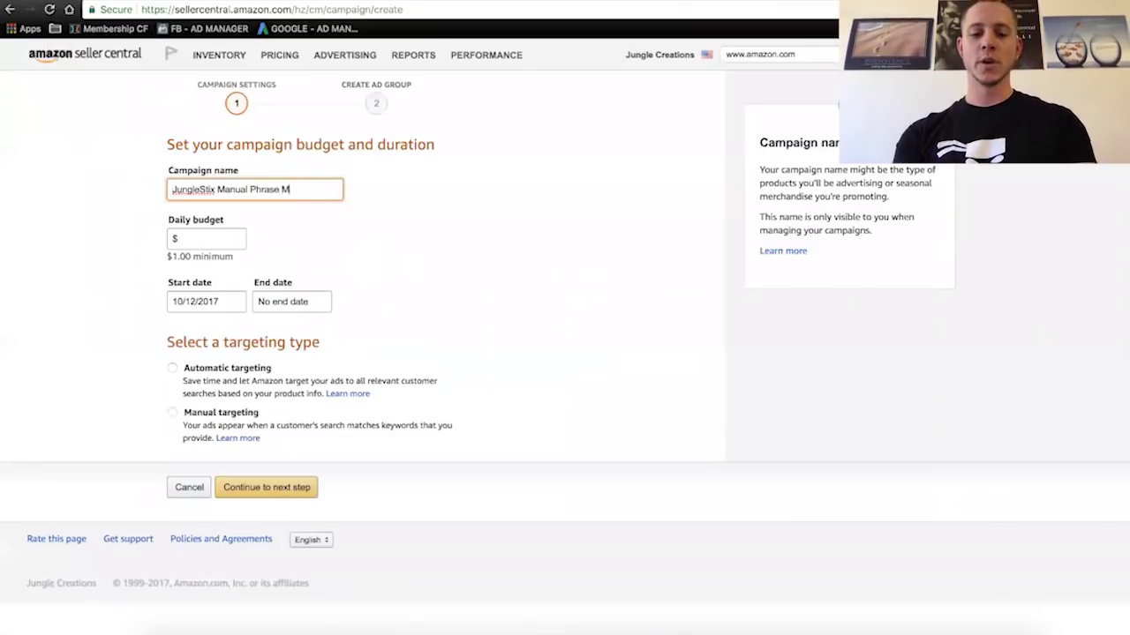
{"action": "type", "text": "atch"}
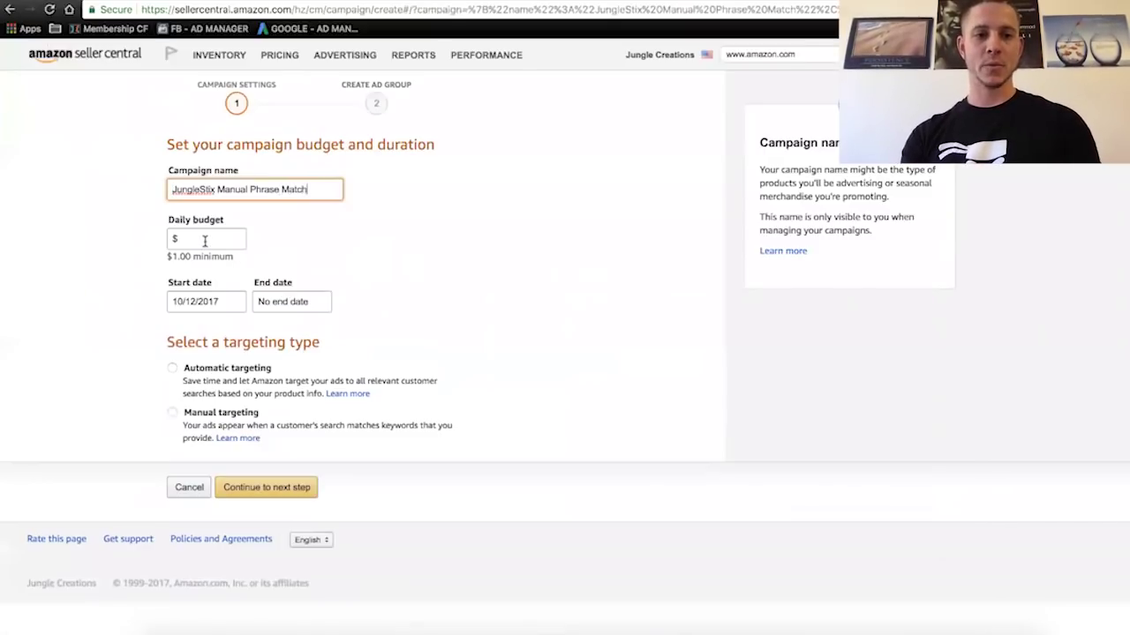
Step: Set the campaign's daily budget to $109
{"action": "left_click", "coordinate": [204, 240]}
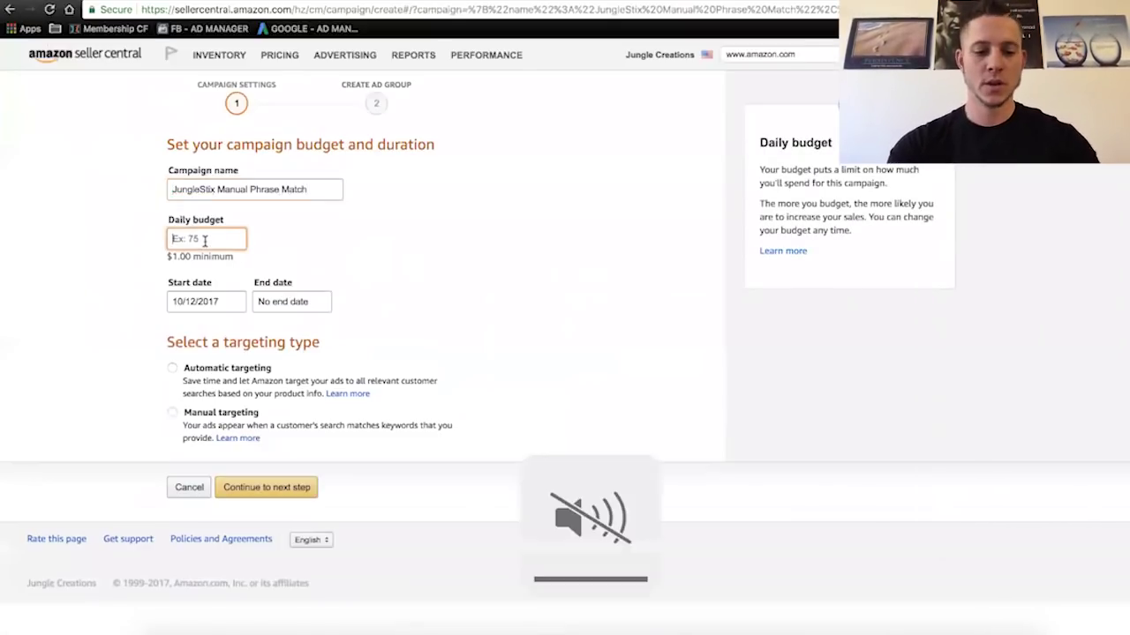
{"action": "type", "text": "100"}
{"action": "key", "text": "BackSpace"}
{"action": "type", "text": "9"}
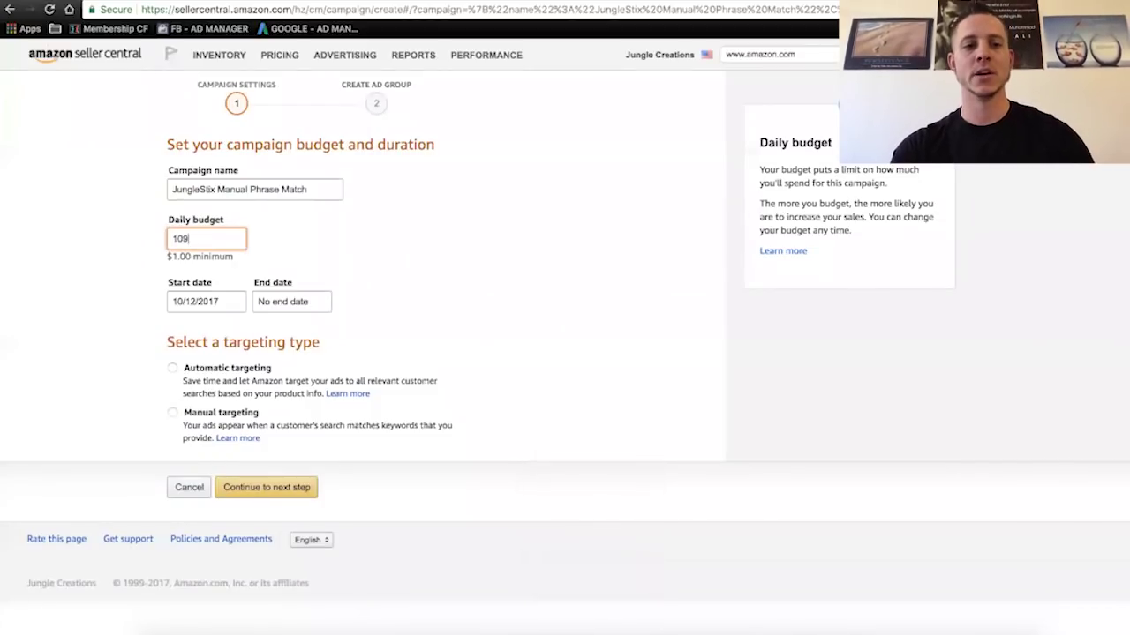
{"action": "left_click", "coordinate": [392, 240]}
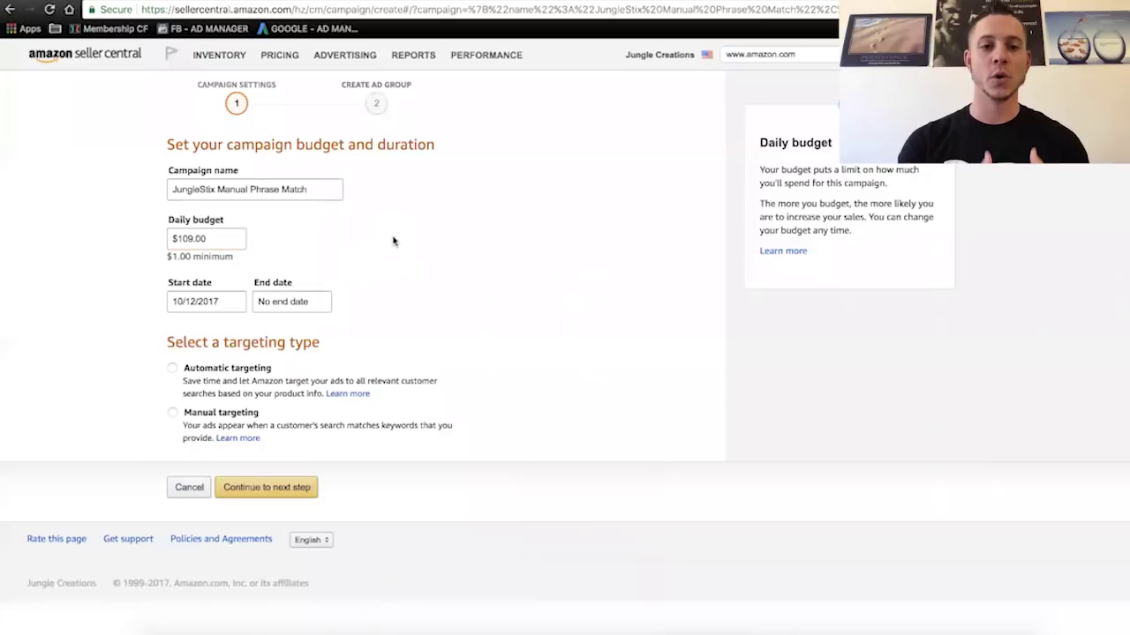
{"action": "left_click", "coordinate": [178, 238]}
{"action": "type", "text": "4"}
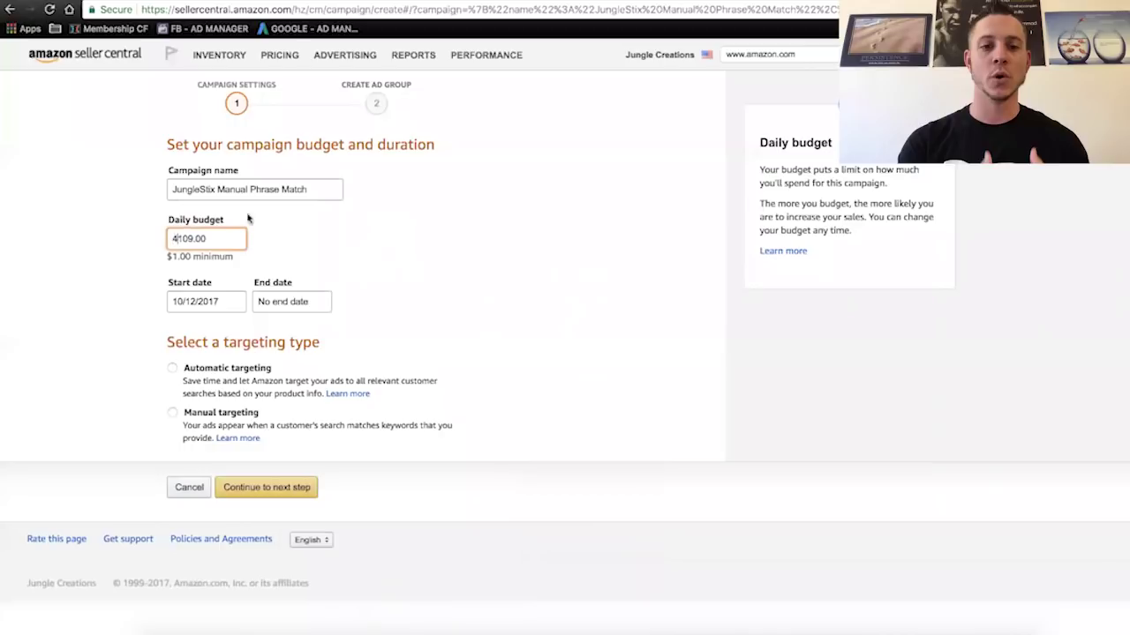
{"action": "key", "text": "BackSpace"}
{"action": "left_click_drag", "start_coordinate": [187, 238], "coordinate": [173, 243]}
{"action": "left_click", "coordinate": [362, 216]}
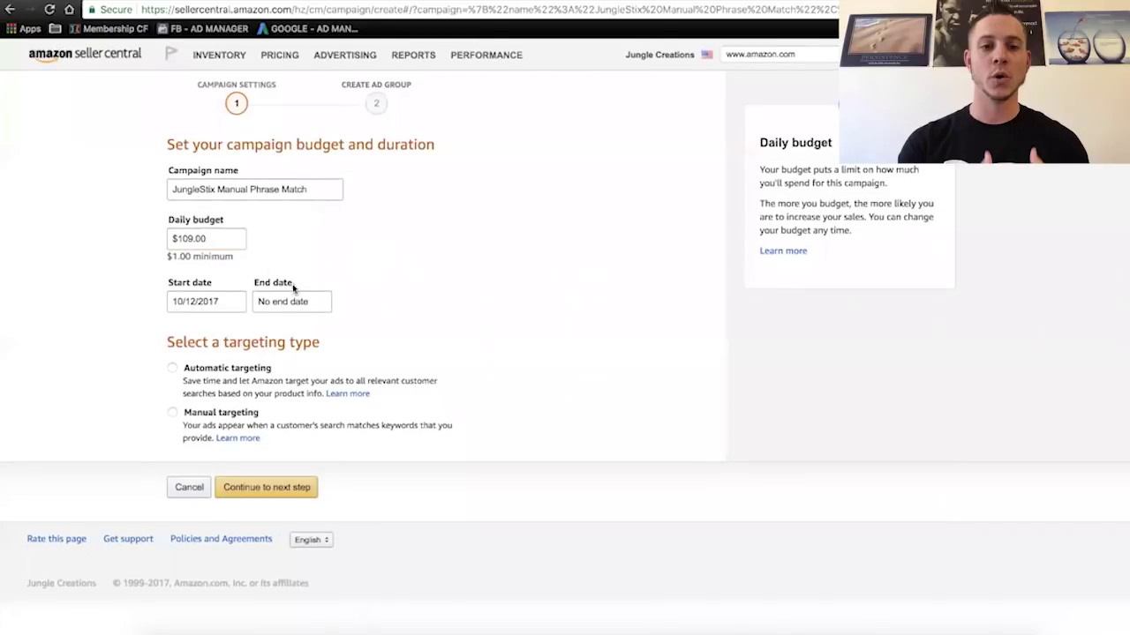
Step: Set the campaign to manual targeting and continue to the ad group setup
{"action": "mouse_move", "coordinate": [172, 371]}
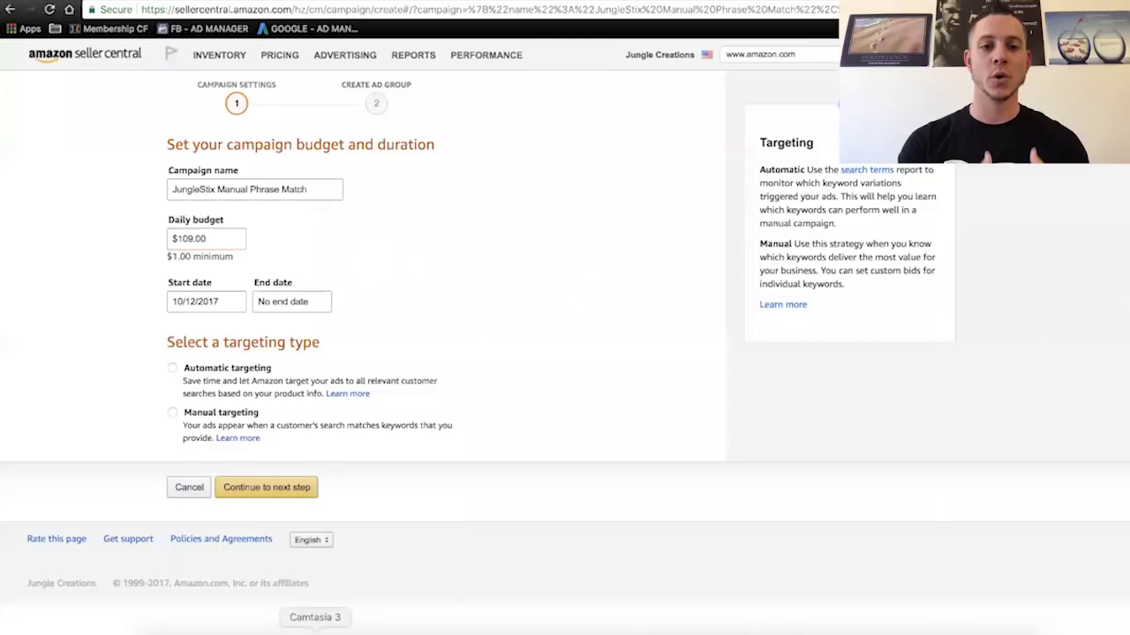
{"action": "left_click", "coordinate": [362, 628]}
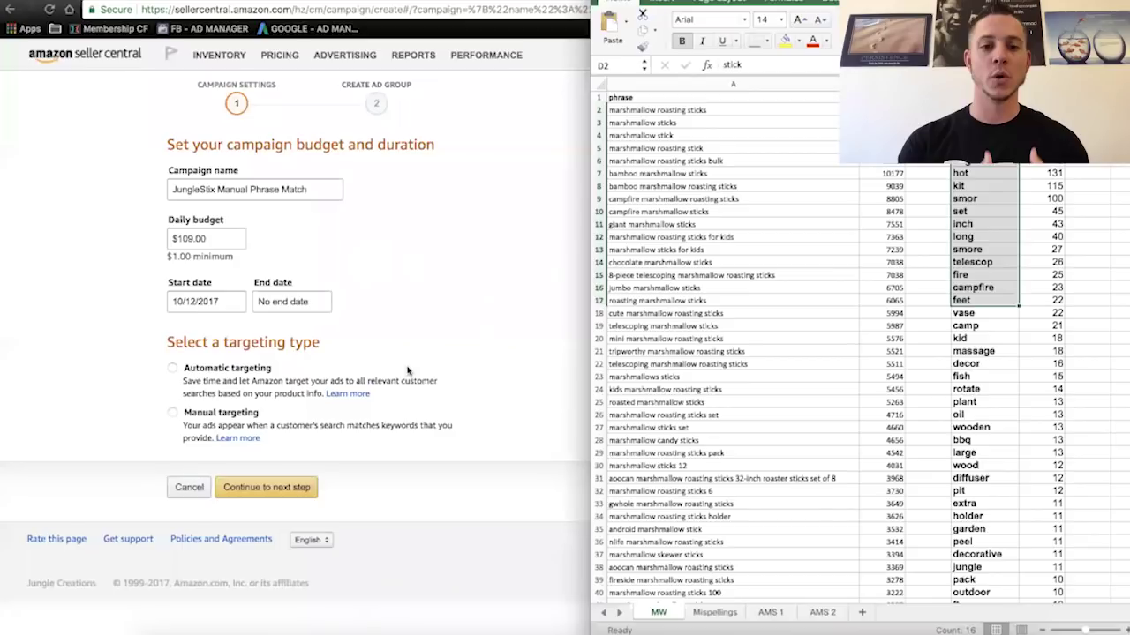
{"action": "left_click", "coordinate": [174, 372]}
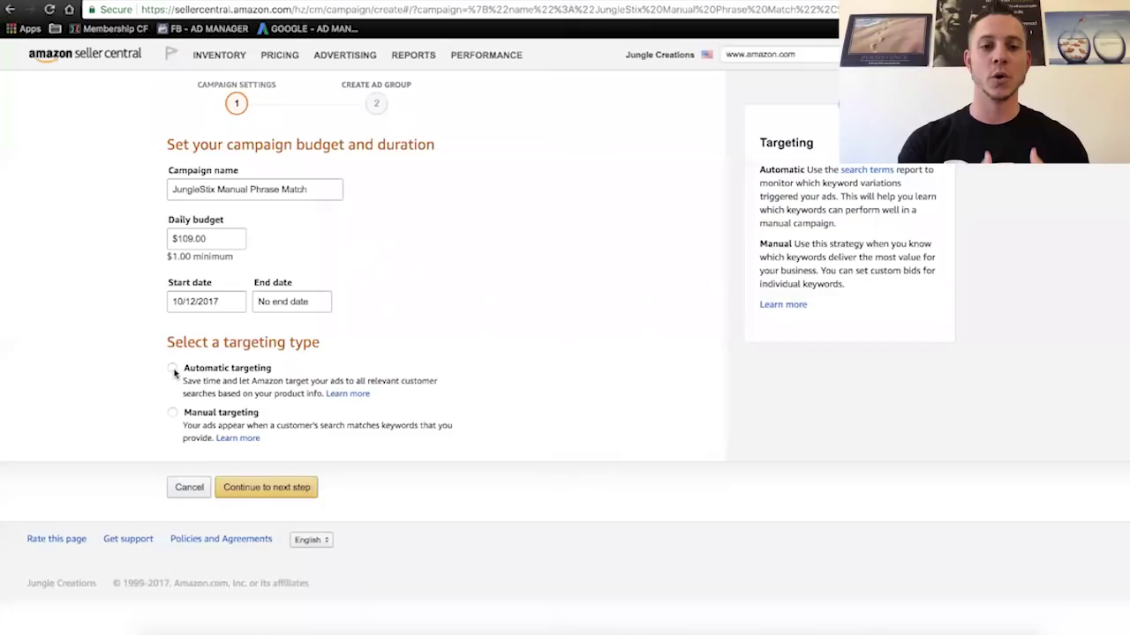
{"action": "left_click", "coordinate": [172, 370]}
{"action": "left_click", "coordinate": [172, 413]}
{"action": "left_click", "coordinate": [279, 490]}
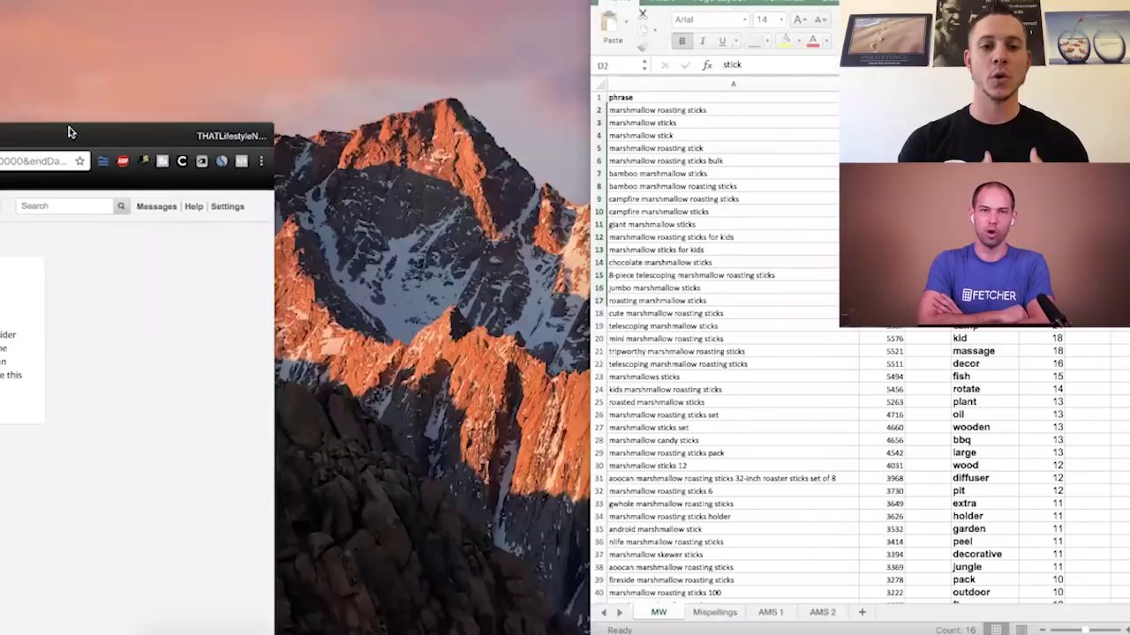
Step: Name the ad group Manual Phrase MW 1 and select the 36-inch Bamboo Marshmallow S'mores Roasting Sticks as its advertised product
{"action": "left_click_drag", "start_coordinate": [70, 132], "coordinate": [0, 147]}
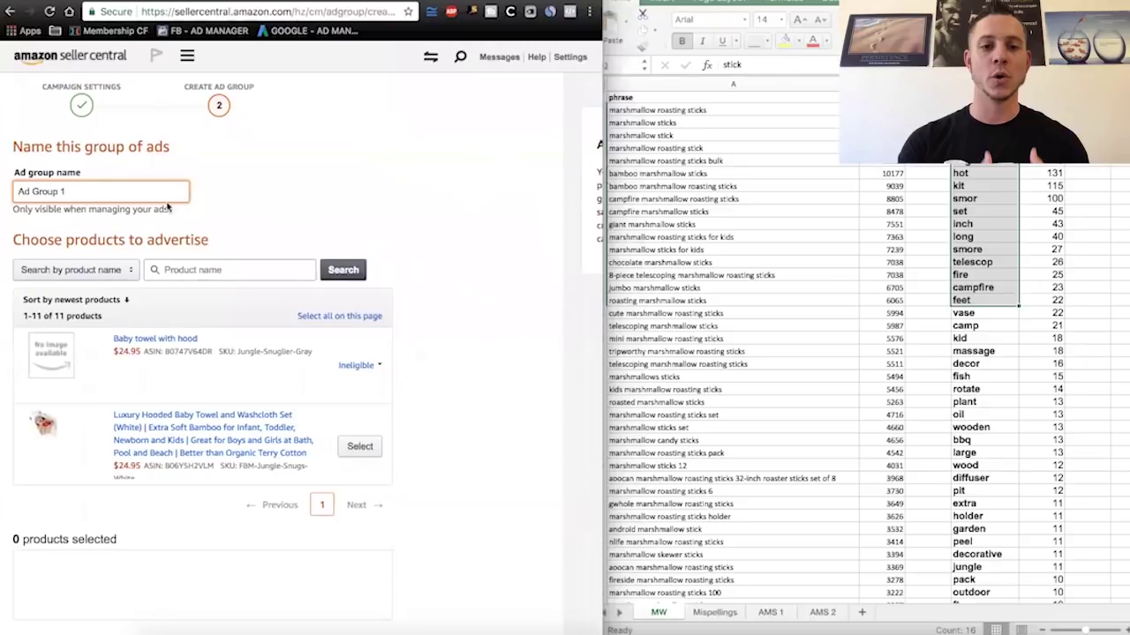
{"action": "triple_click", "coordinate": [50, 200]}
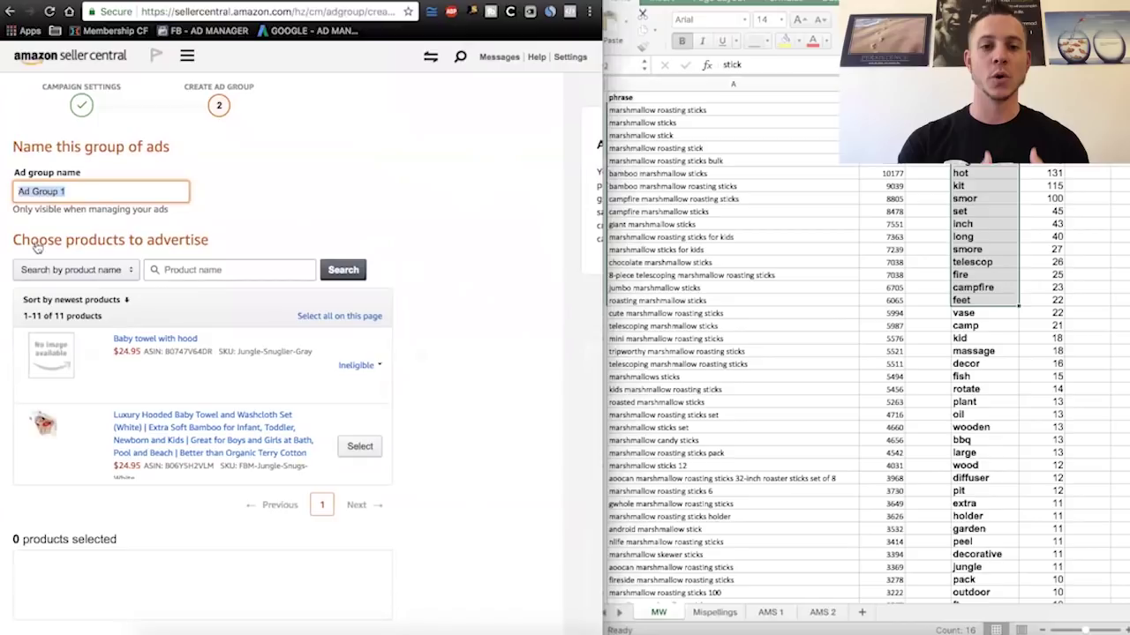
{"action": "scroll", "coordinate": [274, 399], "scroll_direction": "down", "scroll_amount": 1}
{"action": "scroll", "coordinate": [274, 399], "scroll_direction": "down", "scroll_amount": 10}
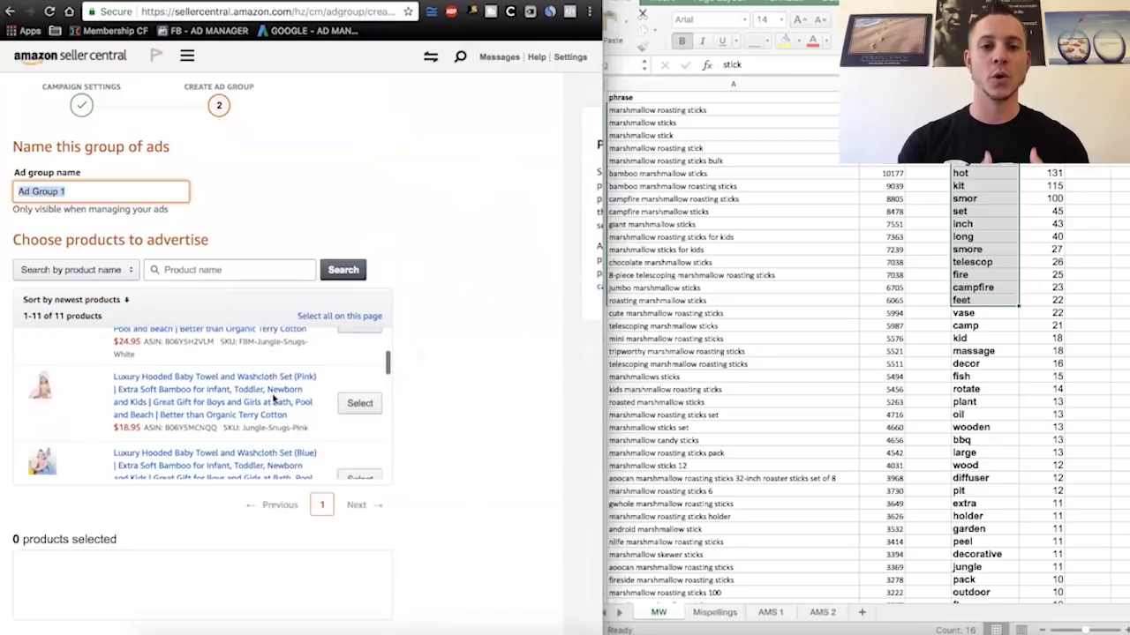
{"action": "scroll", "coordinate": [274, 399], "scroll_direction": "down", "scroll_amount": 3}
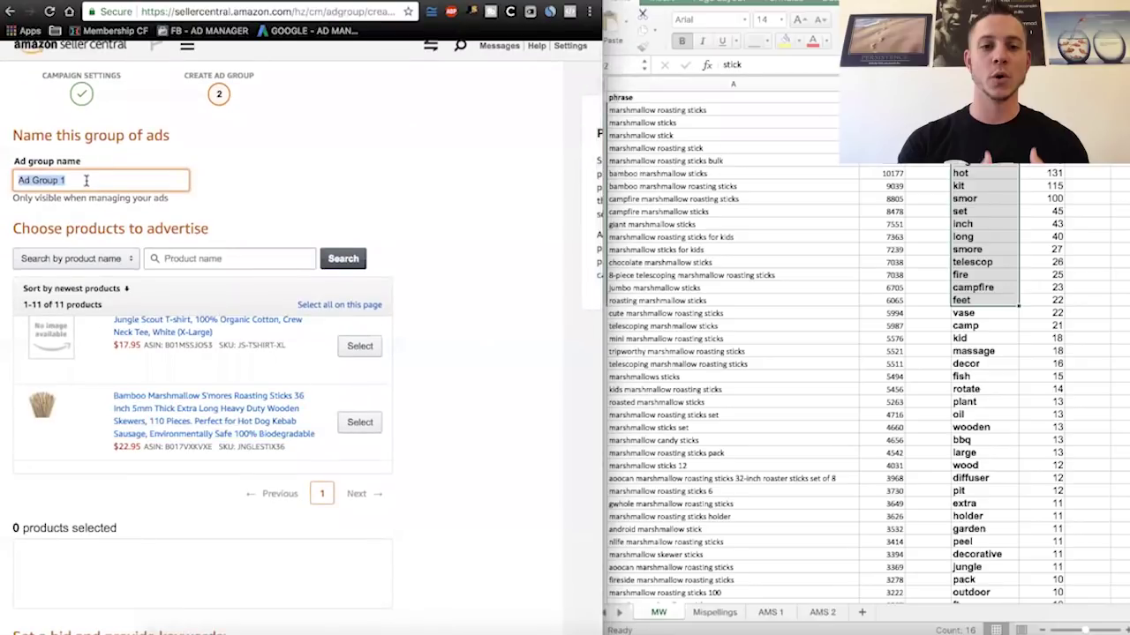
{"action": "type", "text": "Manual MW 1"}
{"action": "left_click", "coordinate": [50, 181]}
{"action": "type", "text": "Phrase"}
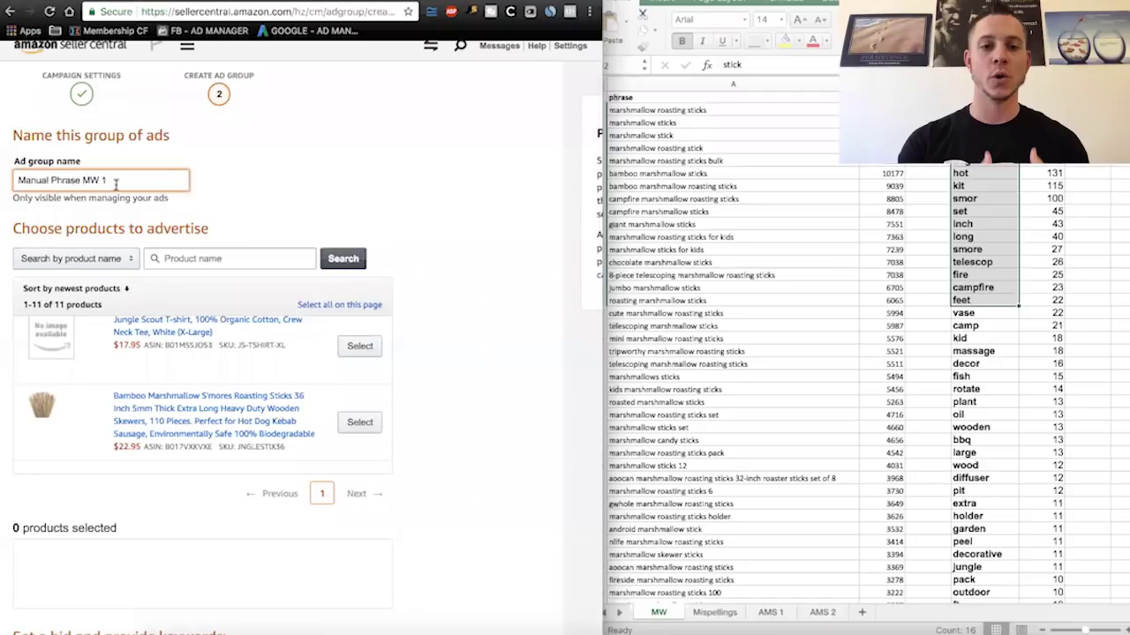
{"action": "left_click", "coordinate": [361, 421]}
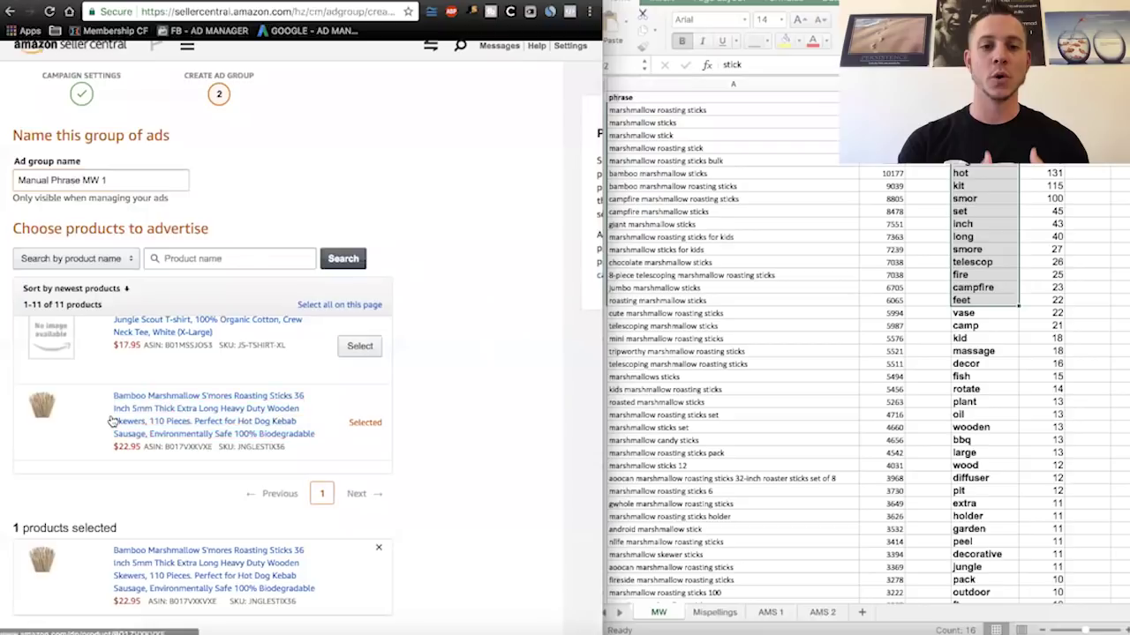
Step: Set the ad group's default bid to $1.50 and choose to provide your own keywords
{"action": "scroll", "coordinate": [508, 274], "scroll_direction": "down", "scroll_amount": 1}
{"action": "scroll", "coordinate": [508, 274], "scroll_direction": "down", "scroll_amount": 8}
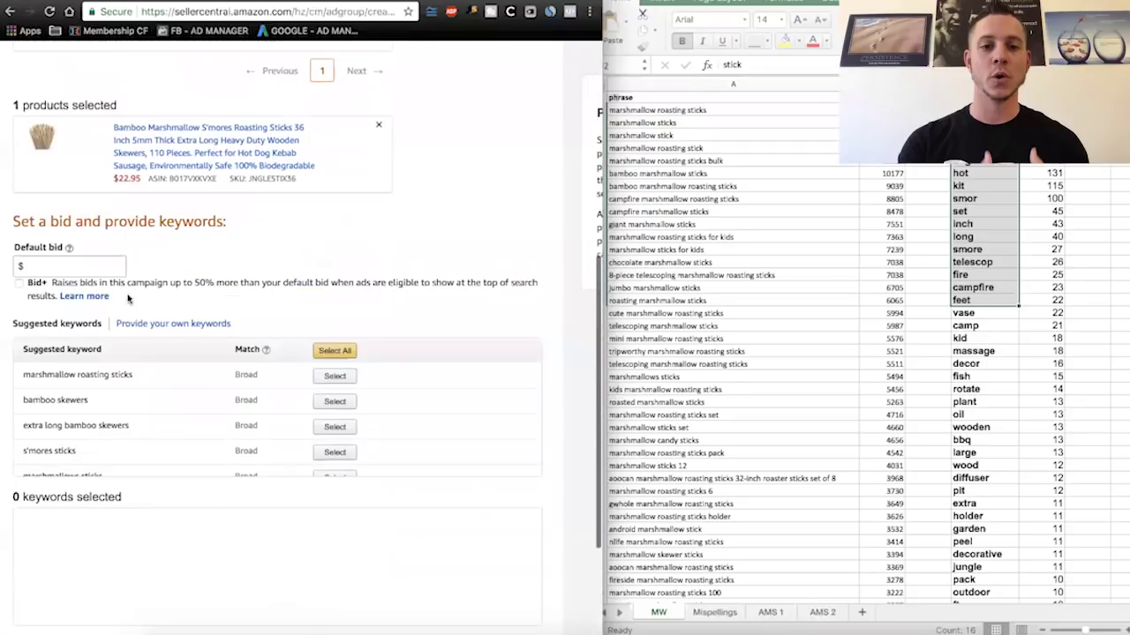
{"action": "left_click", "coordinate": [85, 262]}
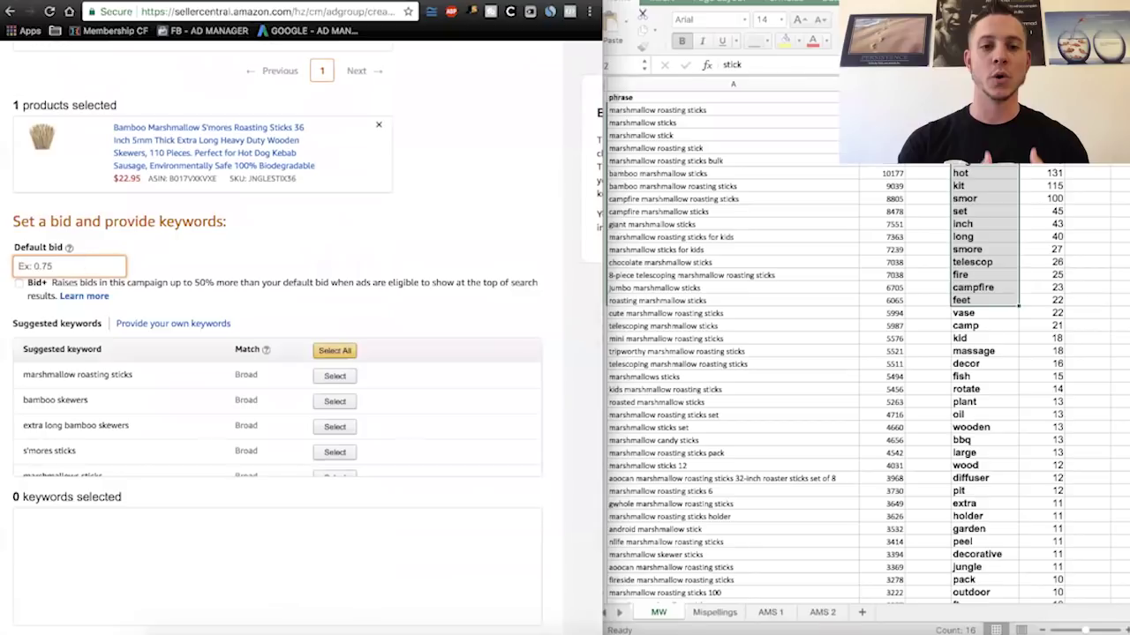
{"action": "type", "text": "1.50"}
{"action": "left_click", "coordinate": [209, 264]}
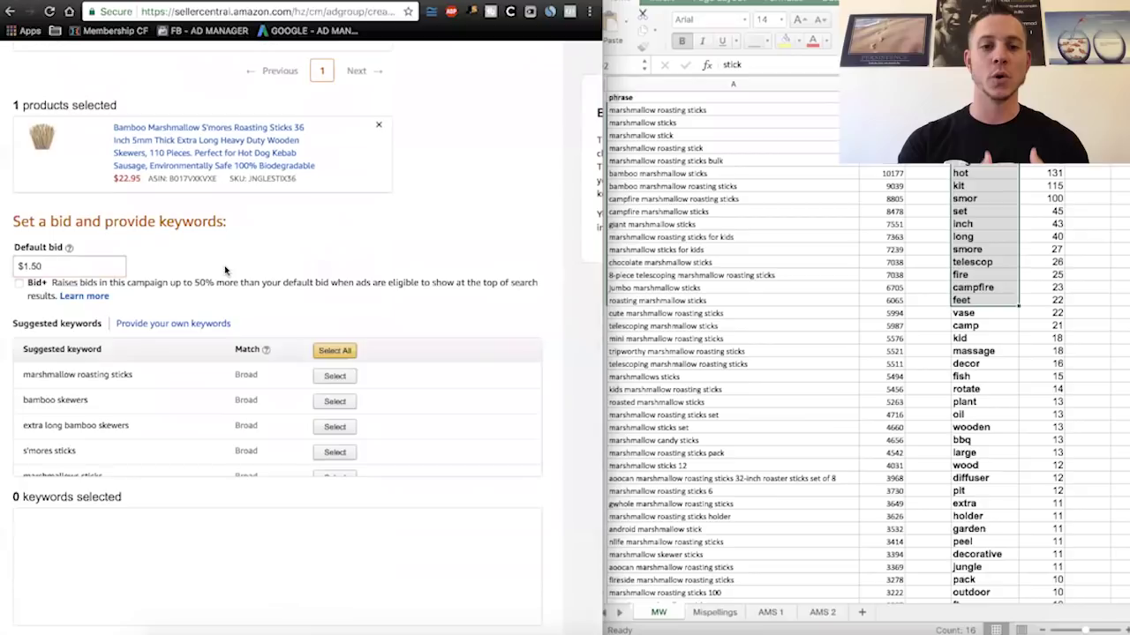
{"action": "left_click", "coordinate": [167, 325]}
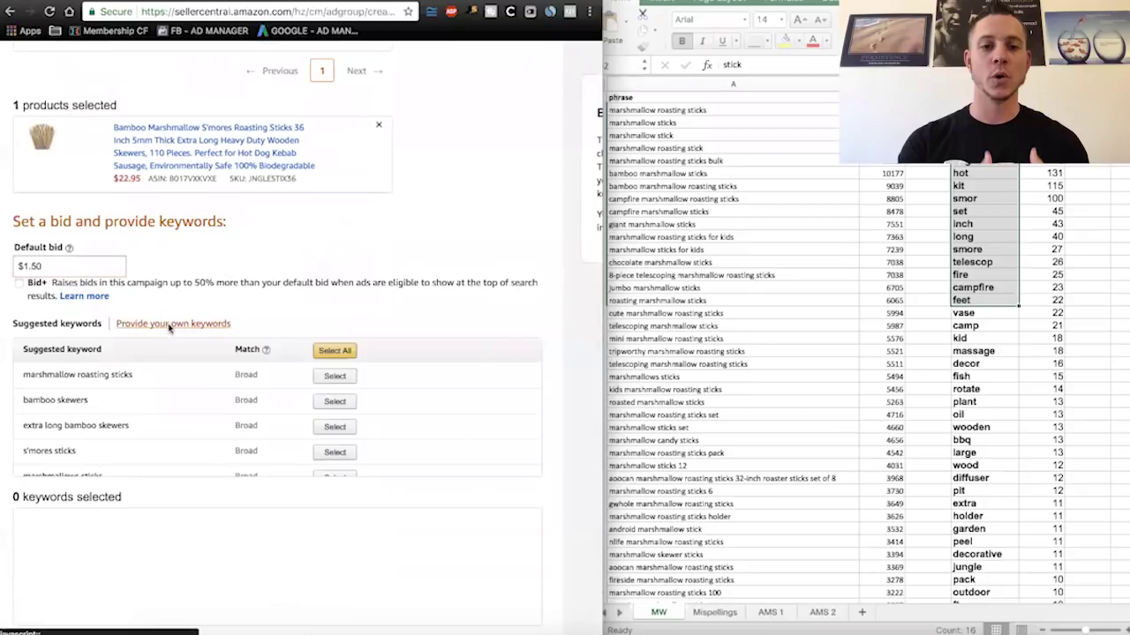
Step: Switch to Excel, widen its window, add filters to the MW sheet's header row and sort the phrases by descending volume
{"action": "left_click", "coordinate": [634, 114]}
{"action": "left_click", "coordinate": [598, 97]}
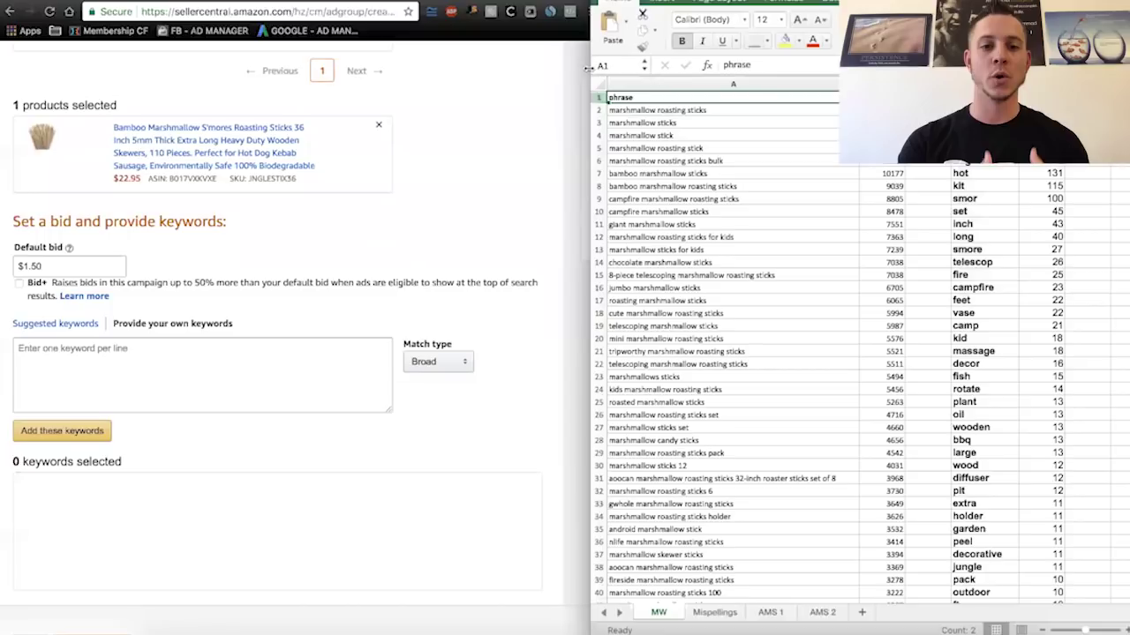
{"action": "left_click_drag", "start_coordinate": [588, 68], "coordinate": [311, 77]}
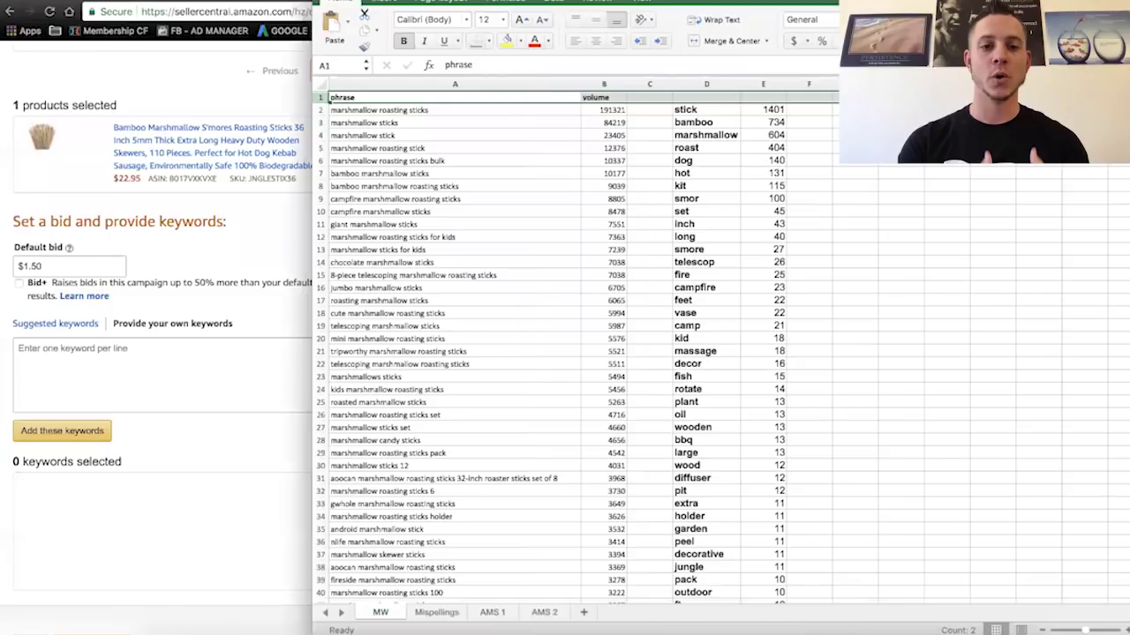
{"action": "key", "text": "super+shift+f"}
{"action": "left_click", "coordinate": [620, 98]}
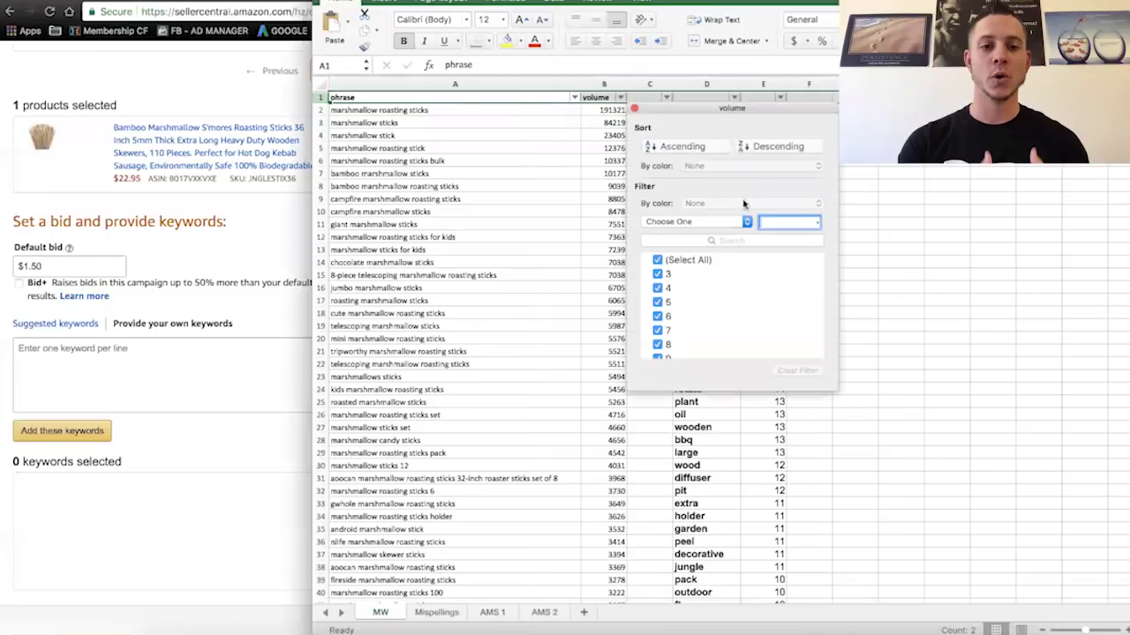
{"action": "left_click", "coordinate": [768, 146]}
{"action": "left_click", "coordinate": [633, 107]}
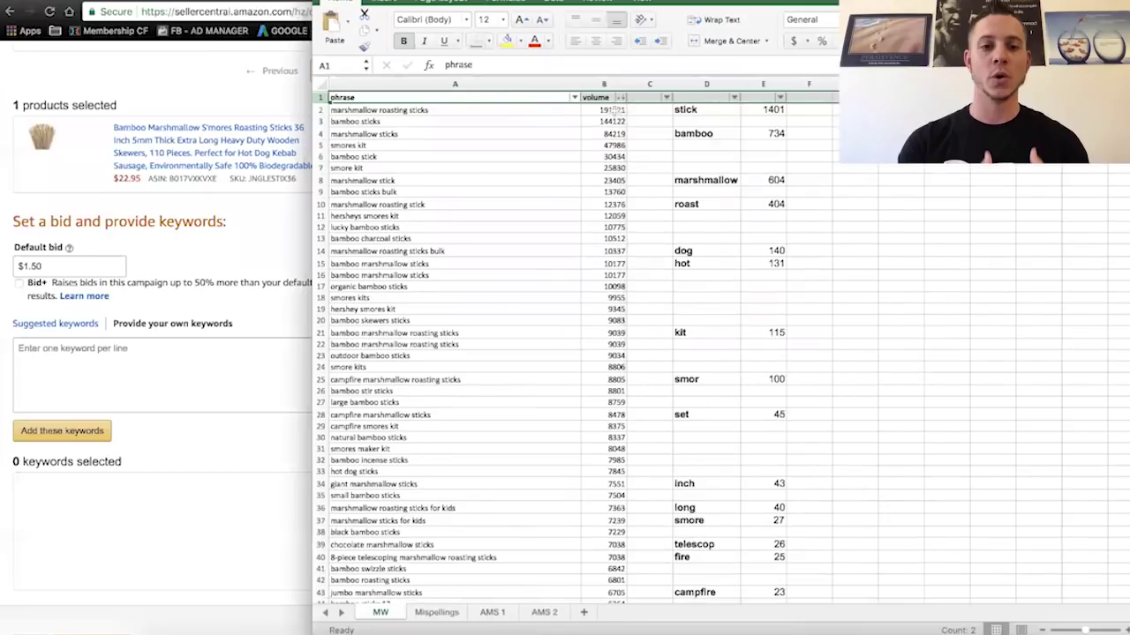
Step: Copy the top phrases on the MW sheet, from marshmallow roasting sticks in A2 down to garden bamboo sticks in A99
{"action": "left_click_drag", "start_coordinate": [544, 110], "coordinate": [534, 341]}
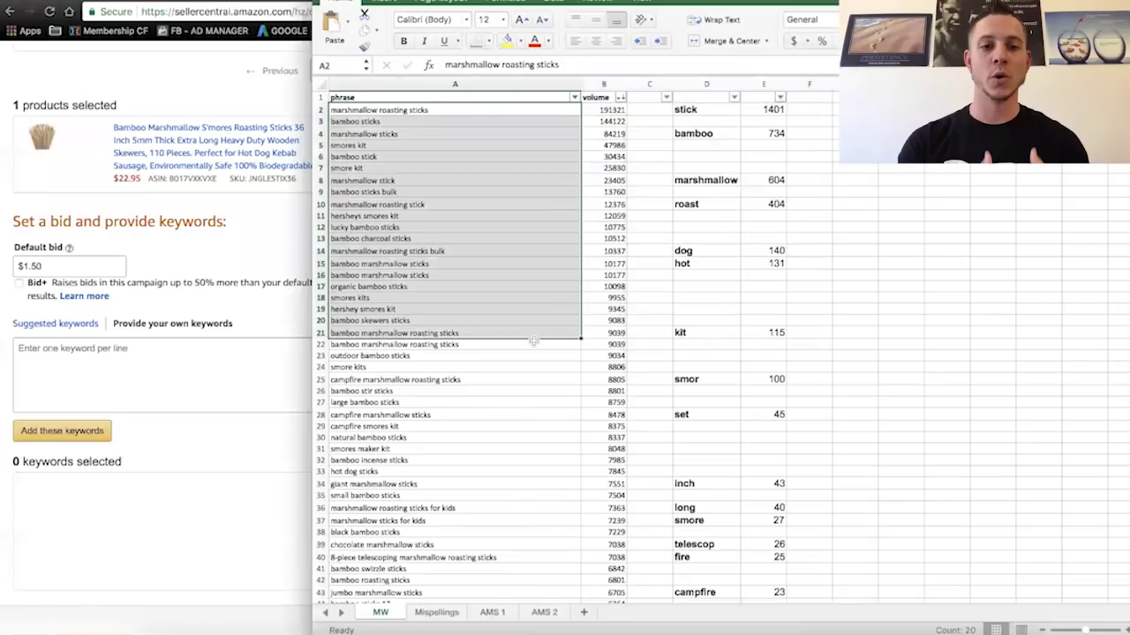
{"action": "scroll", "coordinate": [448, 413], "scroll_direction": "down", "scroll_amount": 10}
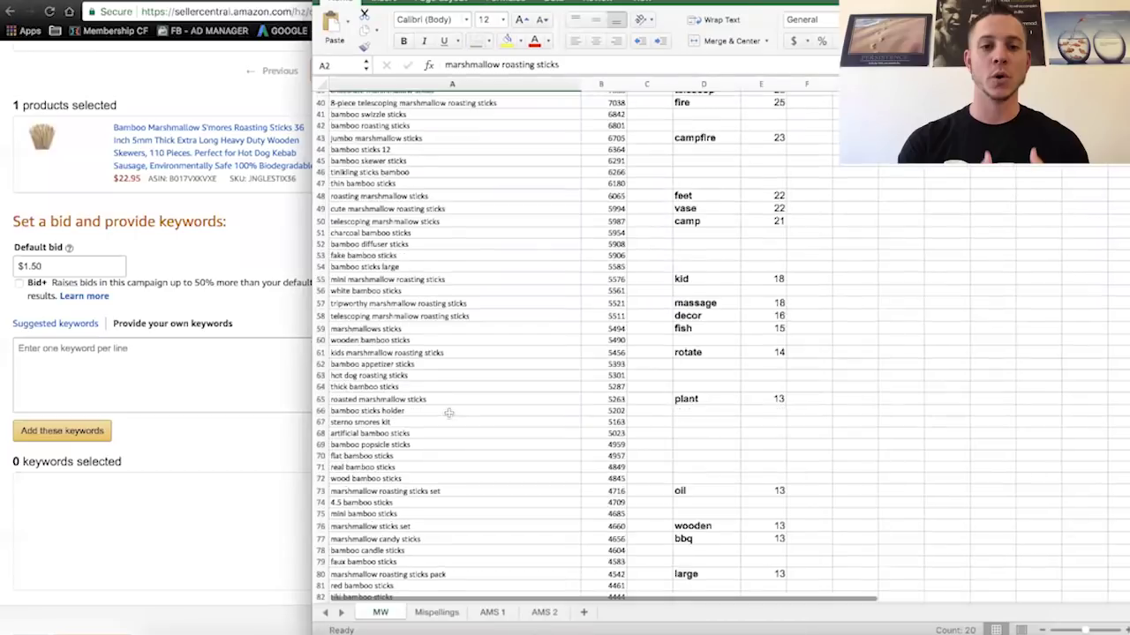
{"action": "scroll", "coordinate": [448, 413], "scroll_direction": "down", "scroll_amount": 9}
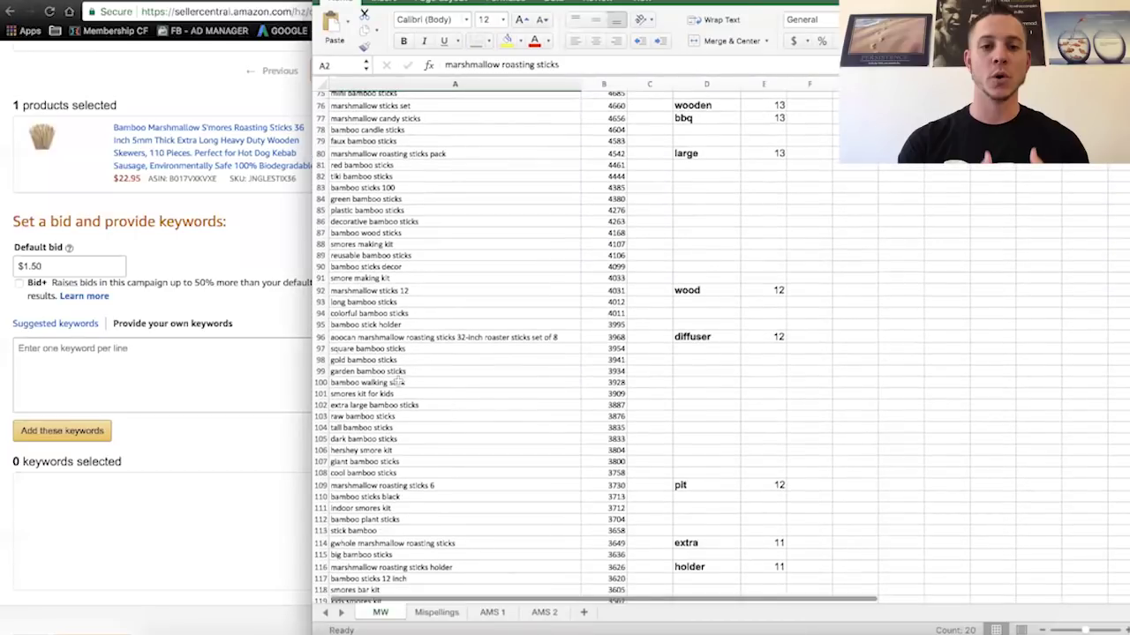
{"action": "left_click", "coordinate": [351, 375], "text": "shift"}
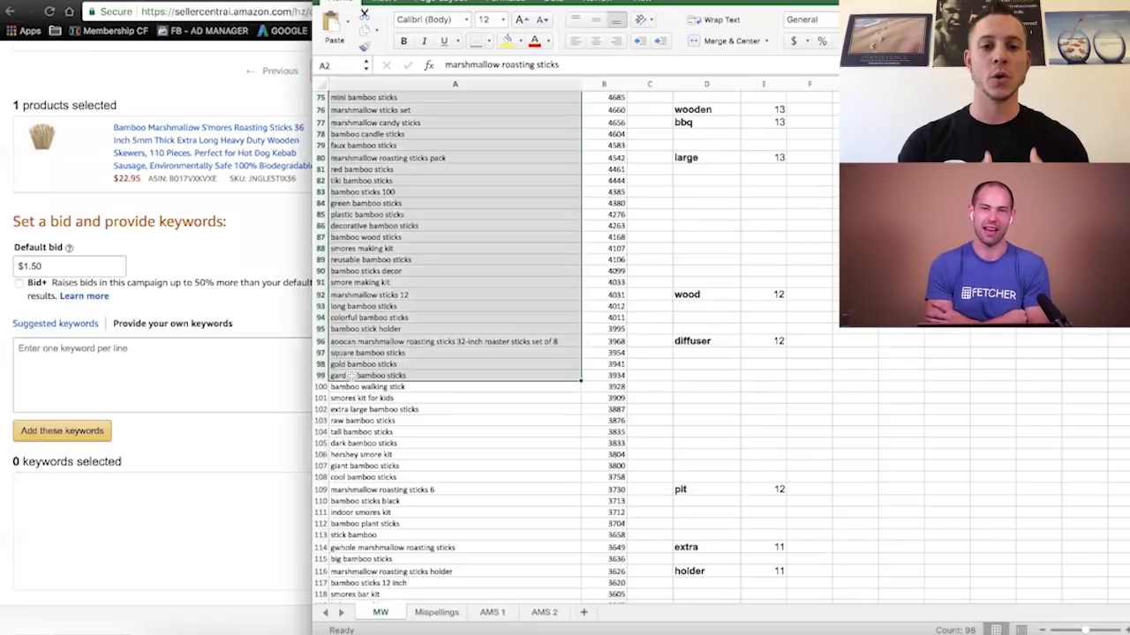
{"action": "scroll", "coordinate": [349, 378], "scroll_direction": "up", "scroll_amount": 15}
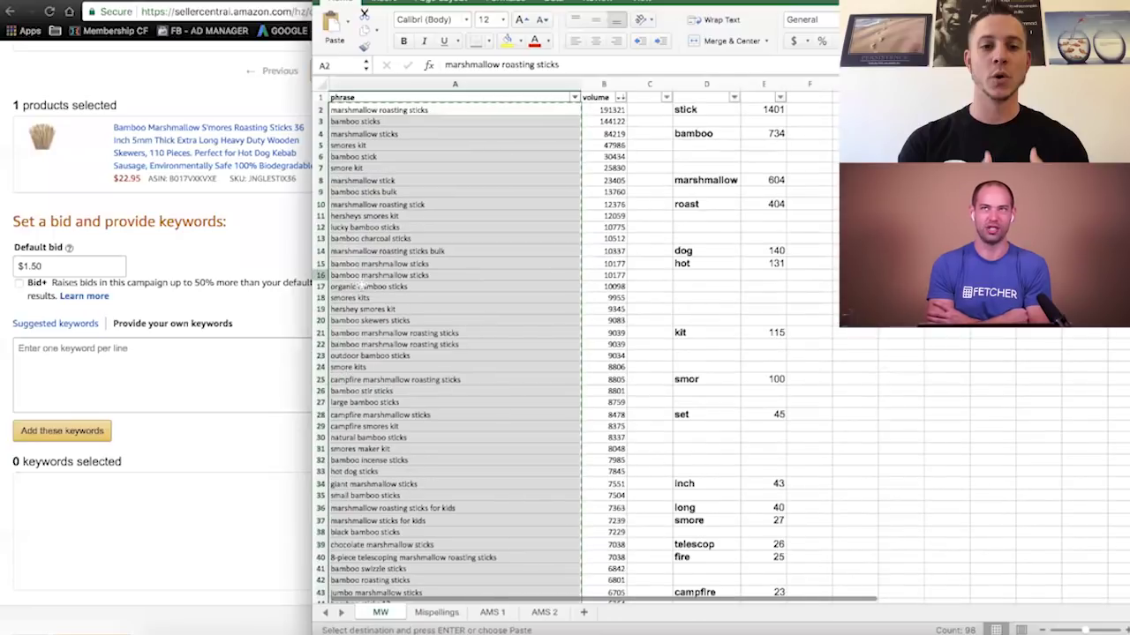
{"action": "key", "text": "super+c"}
Step: Switch to Seller Central and paste the copied phrases into the ad group's own keyword list
{"action": "scroll", "coordinate": [362, 281], "scroll_direction": "down", "scroll_amount": 8}
{"action": "scroll", "coordinate": [362, 280], "scroll_direction": "down", "scroll_amount": 10}
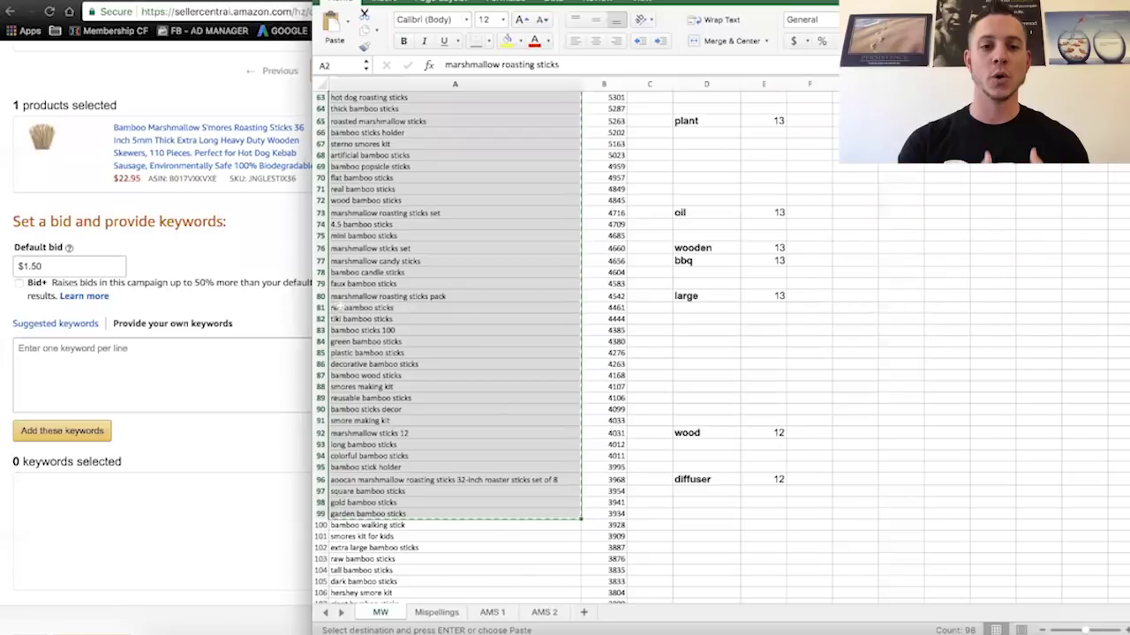
{"action": "left_click", "coordinate": [126, 367]}
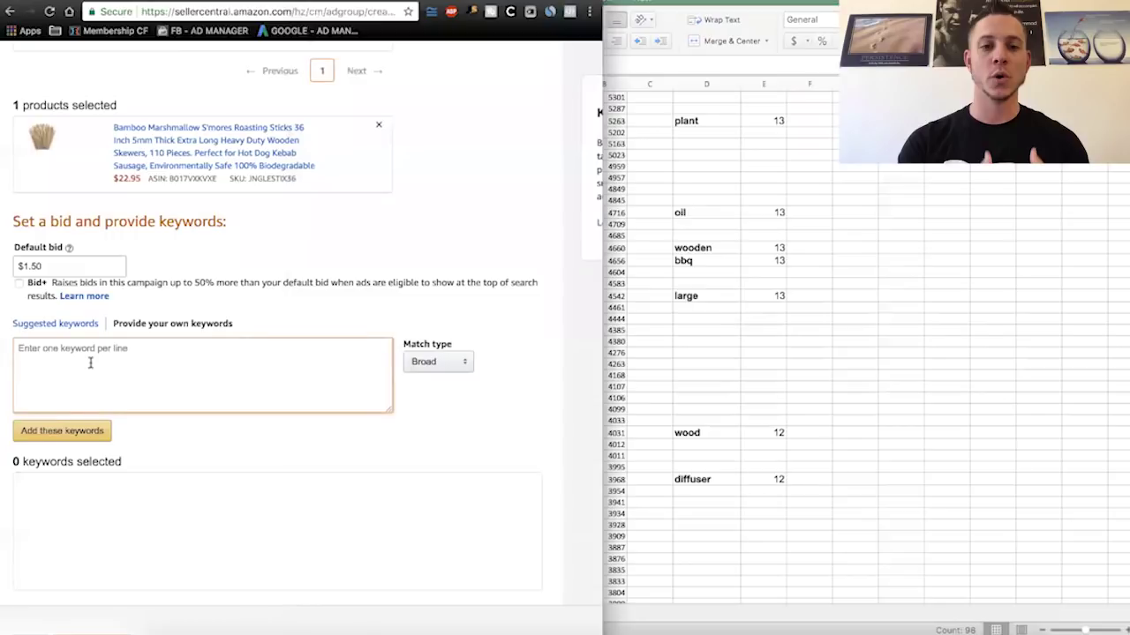
{"action": "key", "text": "super+v"}
Step: Switch to Excel and mark the last copied phrase, garden bamboo sticks, with an X in cell C99
{"action": "left_click", "coordinate": [729, 381]}
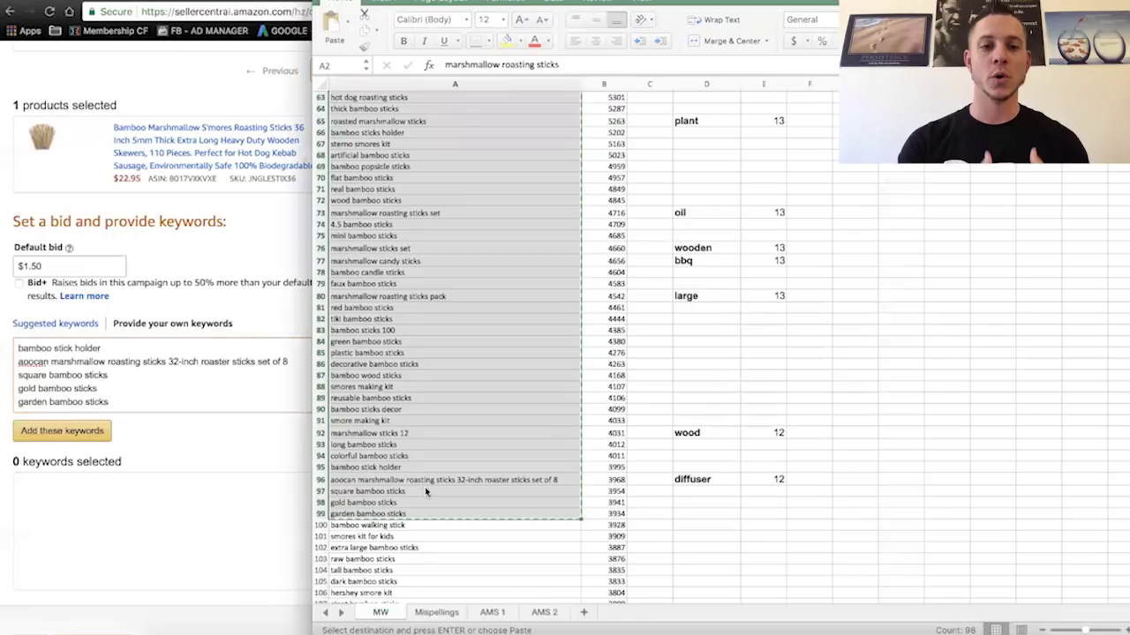
{"action": "left_click", "coordinate": [351, 514]}
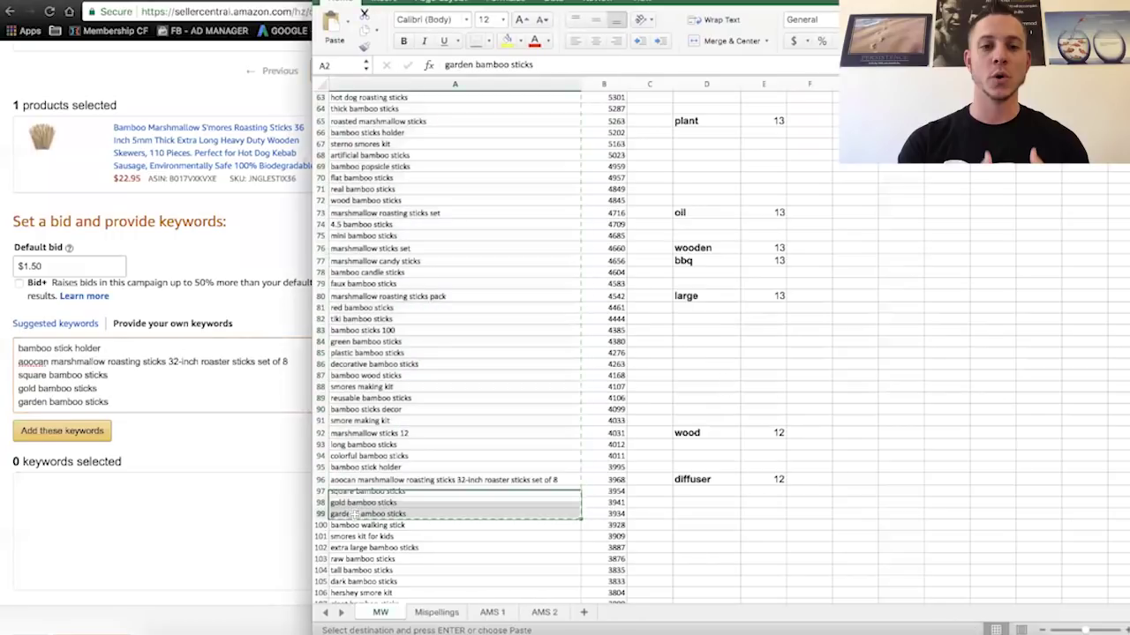
{"action": "left_click", "coordinate": [649, 513]}
{"action": "type", "text": "X"}
{"action": "left_click", "coordinate": [541, 481]}
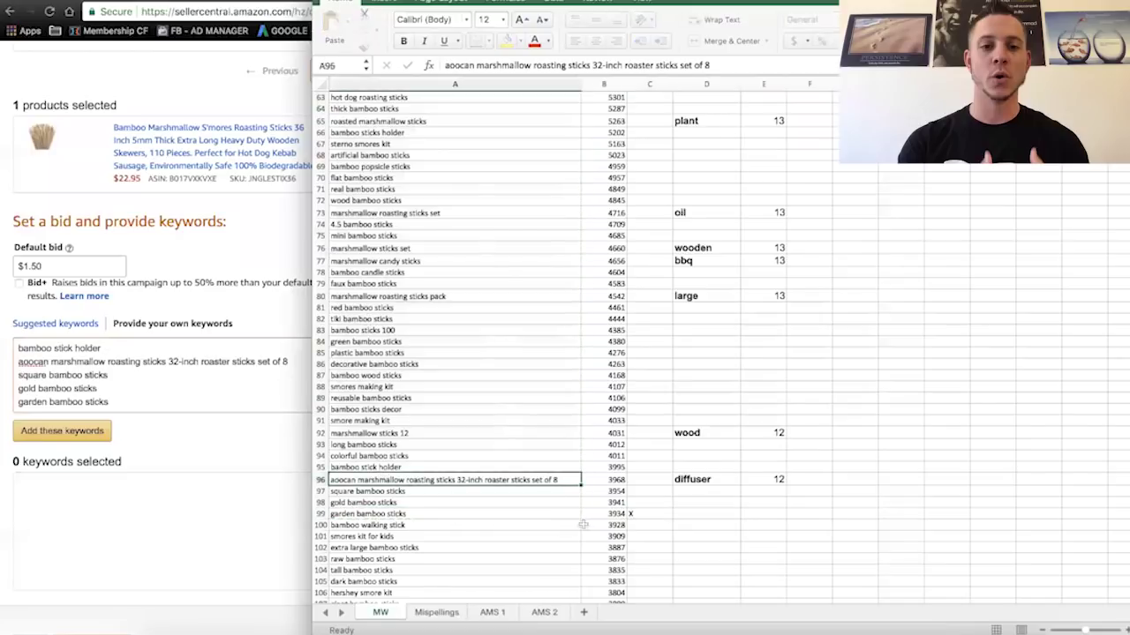
{"action": "left_click", "coordinate": [459, 513]}
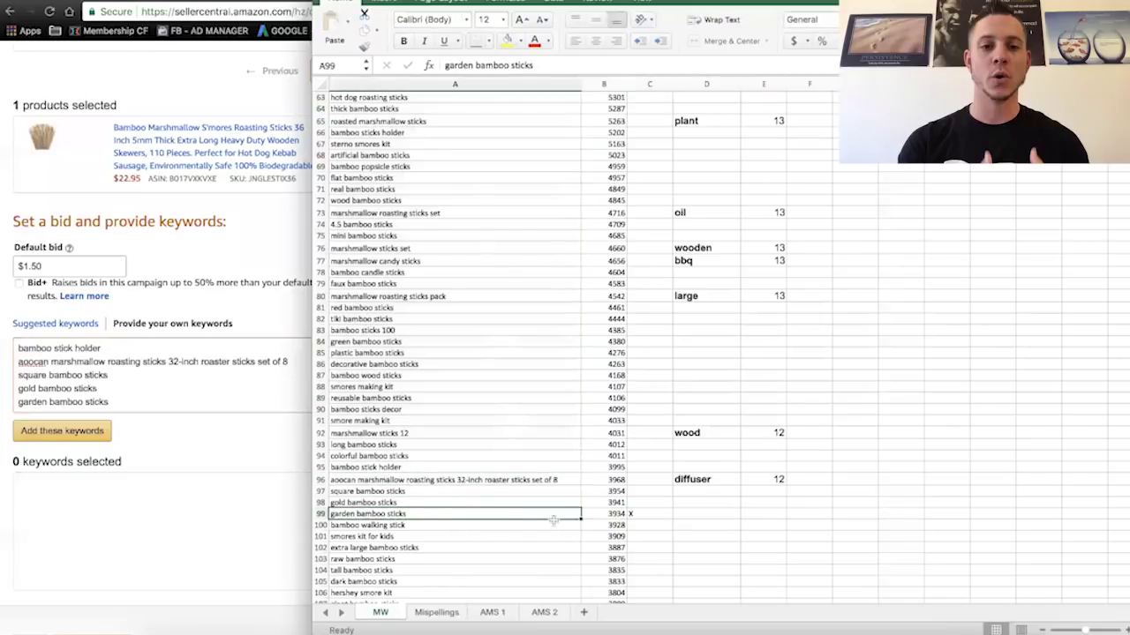
Step: Switch back to Seller Central and set the match type of the provided keywords to Phrase
{"action": "left_click", "coordinate": [171, 507]}
{"action": "left_click", "coordinate": [462, 365]}
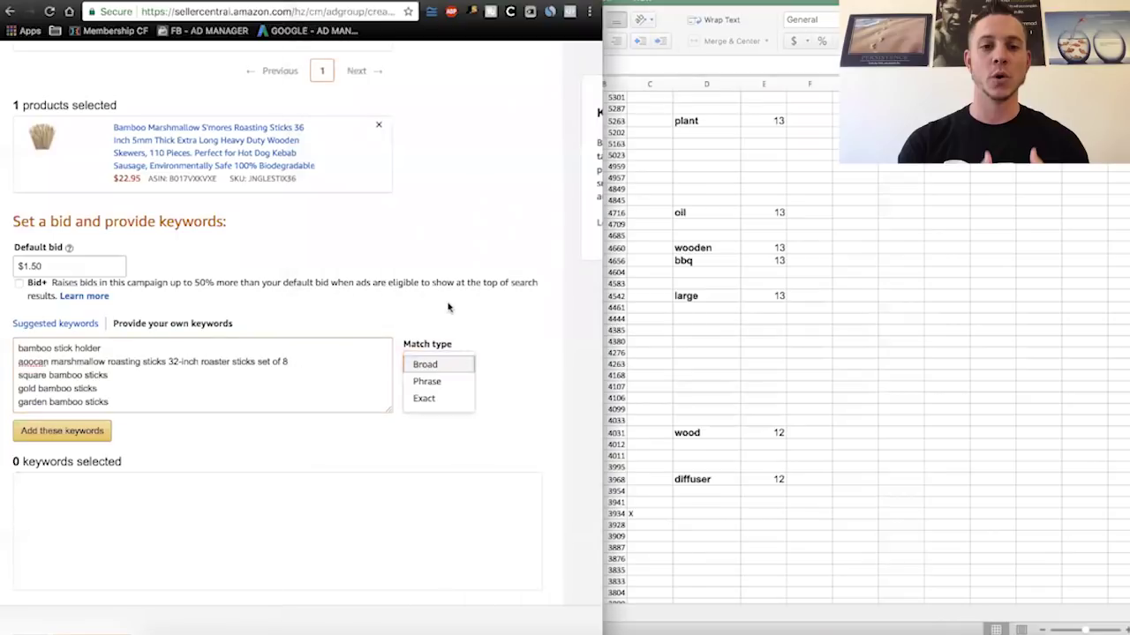
{"action": "left_click", "coordinate": [439, 385]}
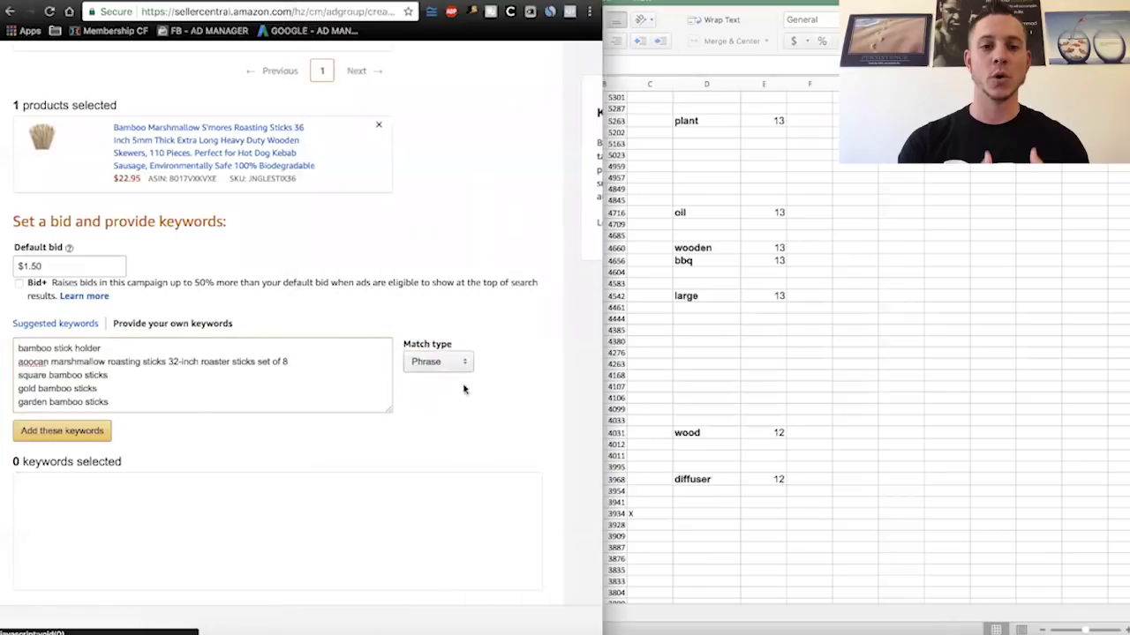